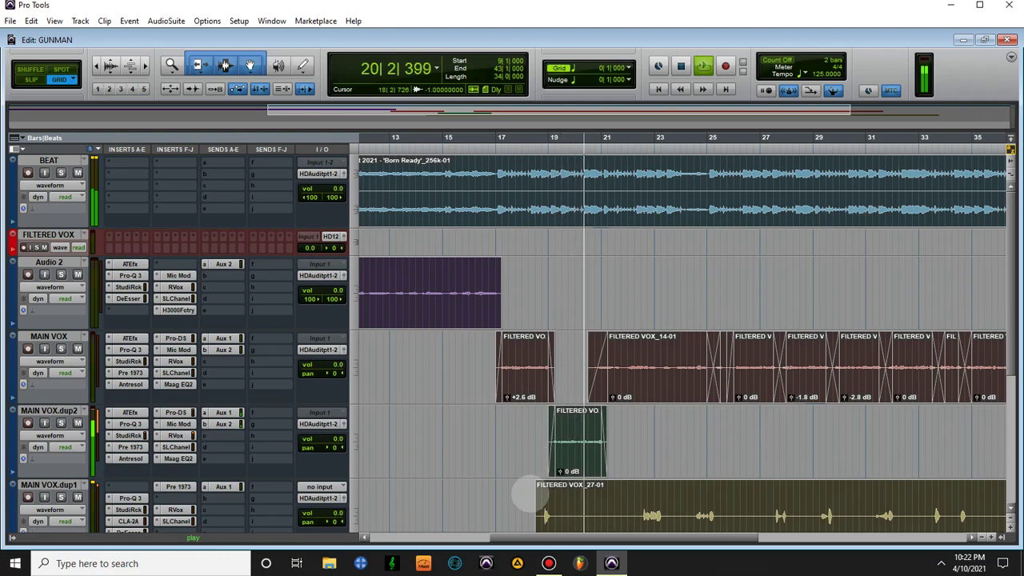
# - Show the Mix window and look over the channel strips from their inserts down to the faders
pyautogui.moveTo(518, 538); pyautogui.dragTo(558, 541)
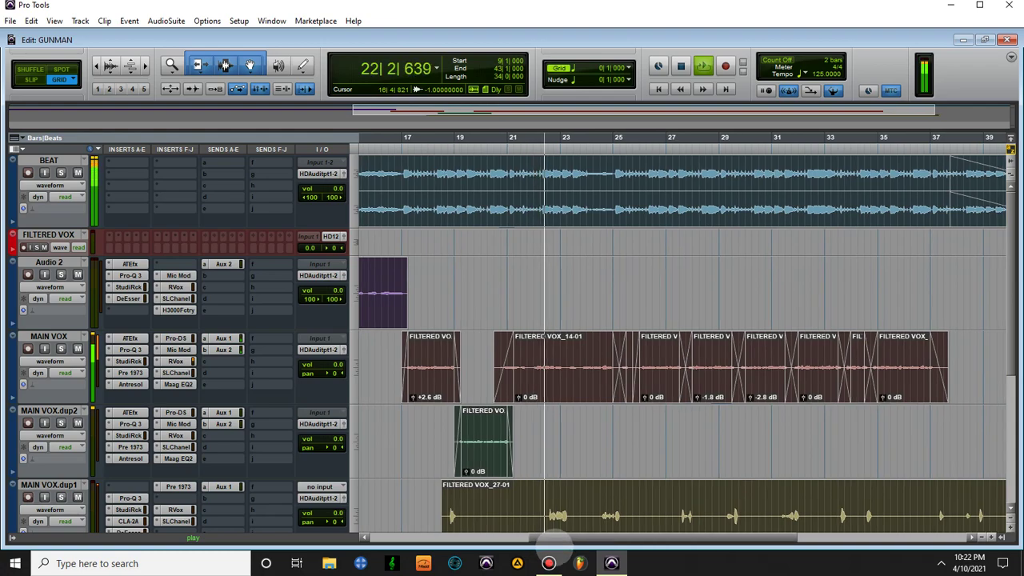
pyautogui.moveTo(550, 560)
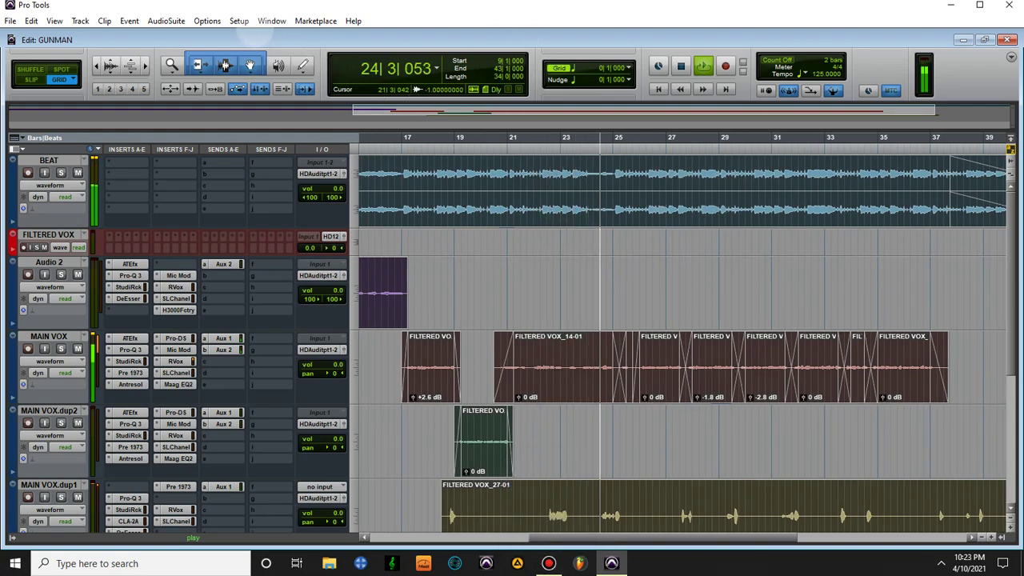
pyautogui.click(271, 21)
pyautogui.click(290, 85)
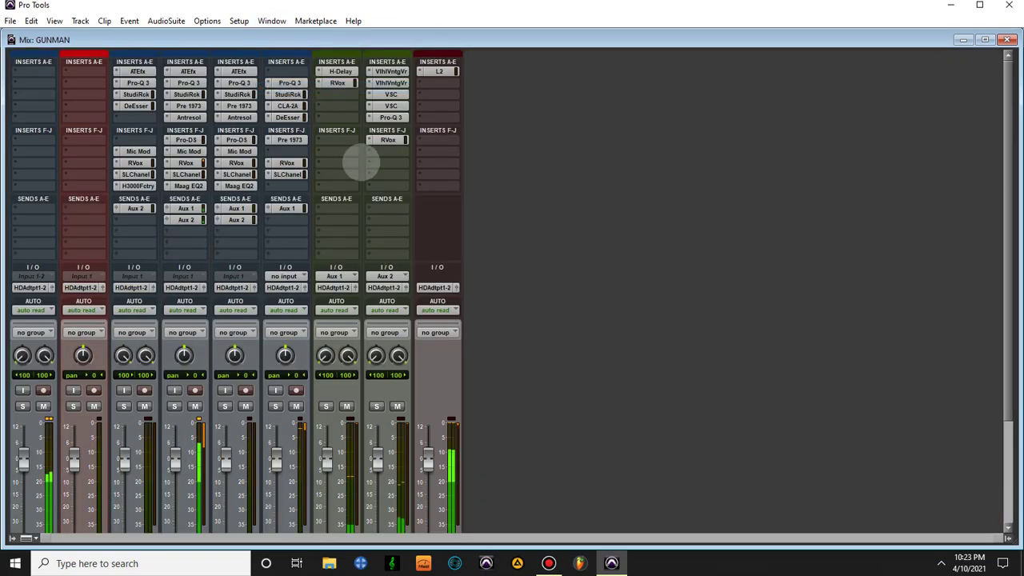
pyautogui.scroll(-4, 535, 376)
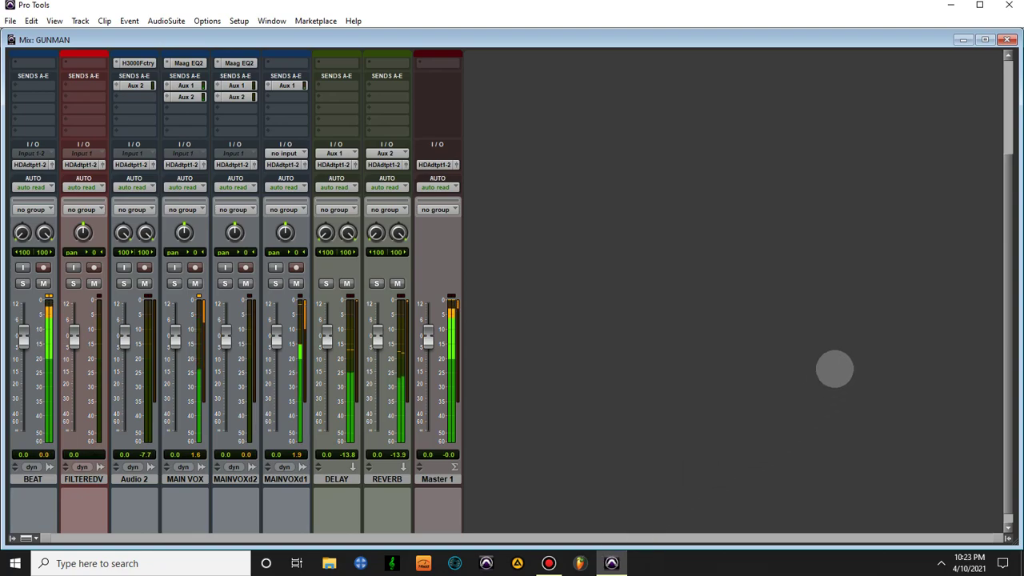
pyautogui.scroll(4, 536, 160)
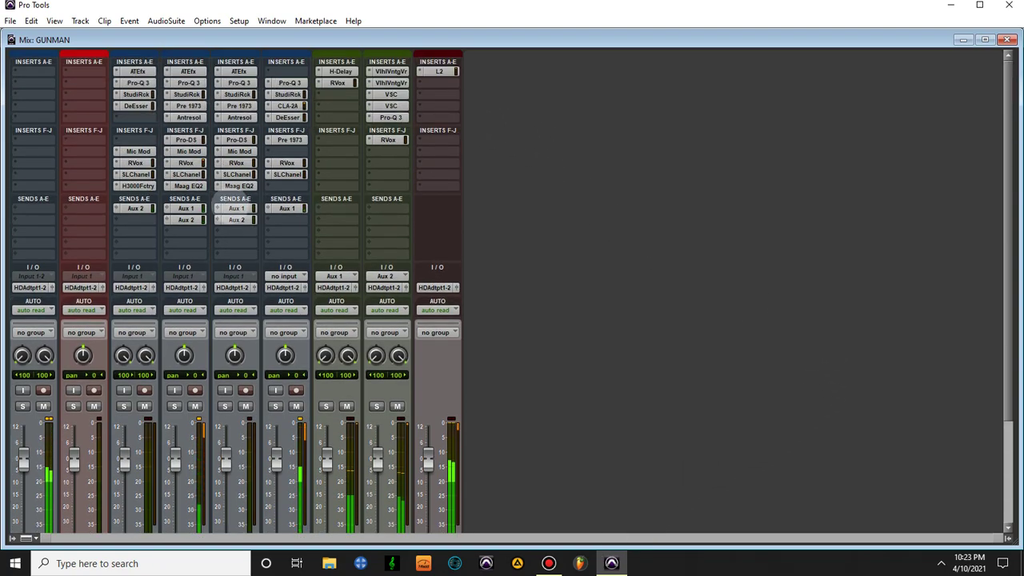
pyautogui.scroll(-3, 206, 231)
pyautogui.scroll(3, 198, 221)
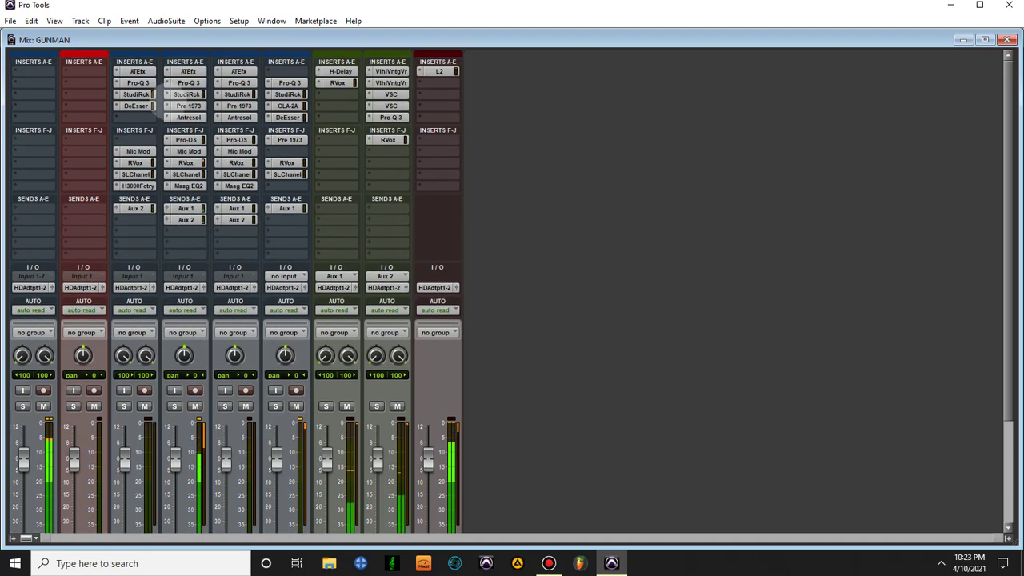
# - Review the Auto-Tune EFX+ and FabFilter Pro-Q 3 settings on the MAIN VOX channel
pyautogui.click(186, 71)
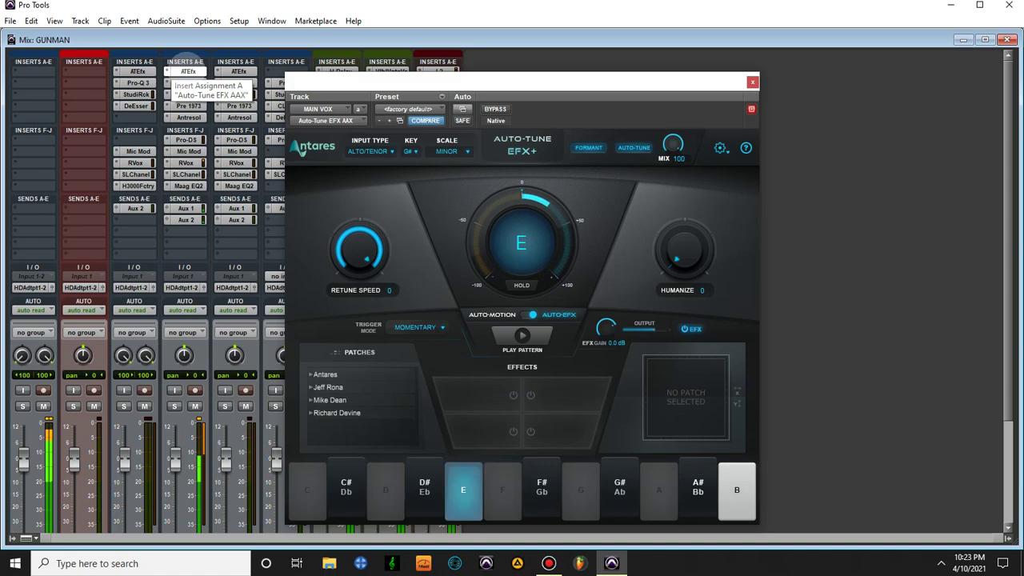
pyautogui.click(186, 71)
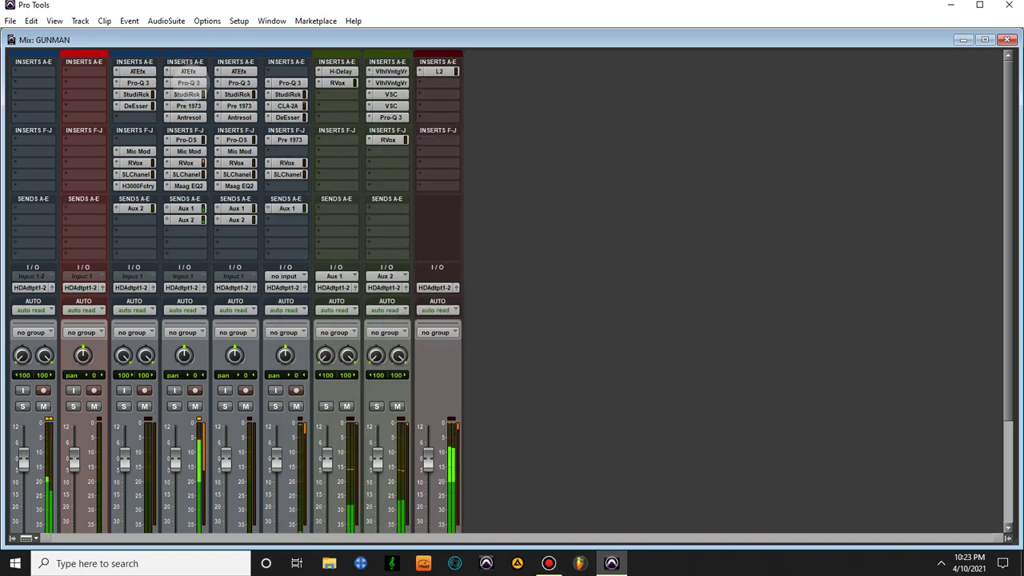
pyautogui.click(188, 82)
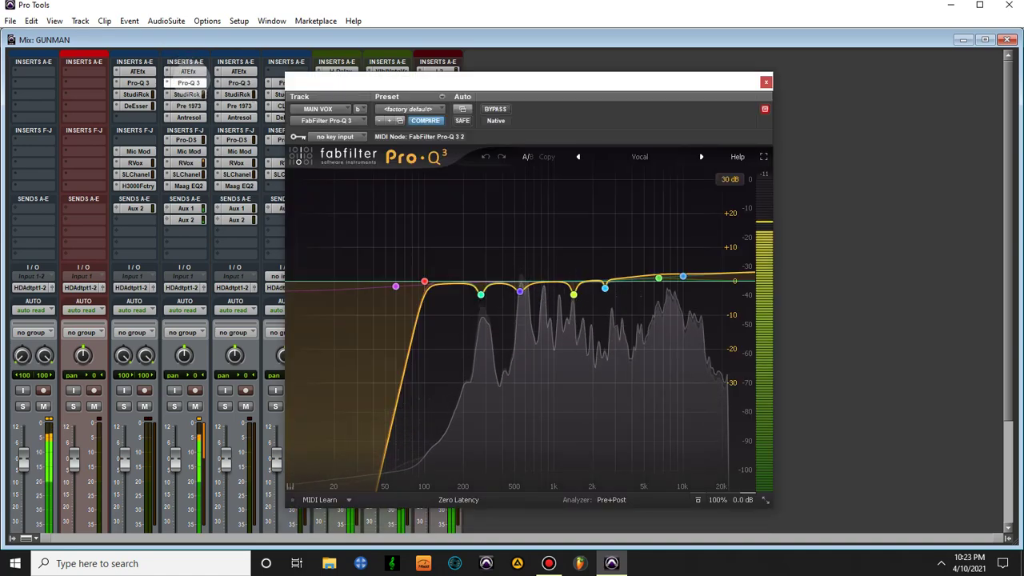
pyautogui.click(189, 82)
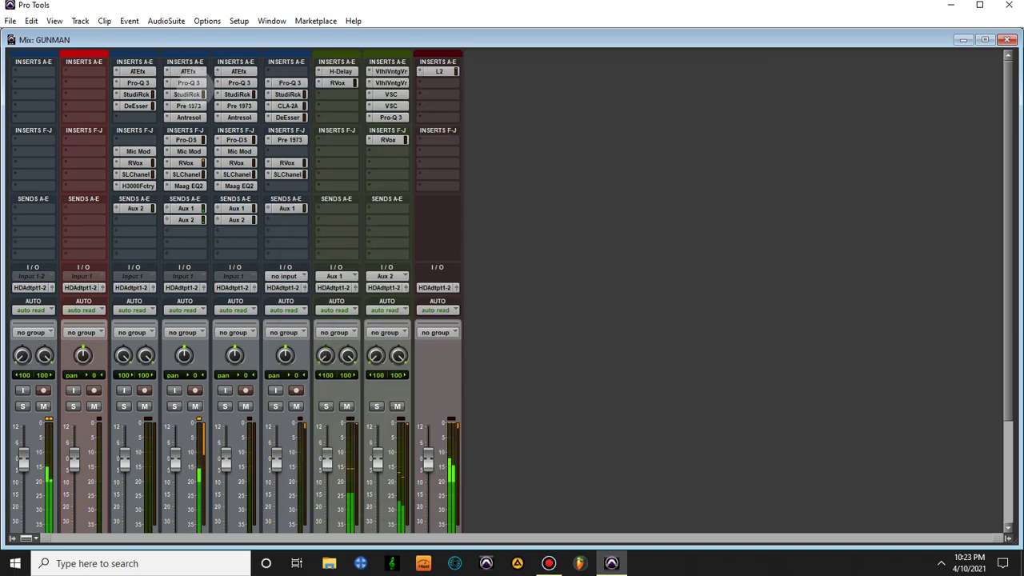
# - Lower the drive of the NLS Channel inside MAIN VOX's StudioRack and close the NLS Channel
pyautogui.click(186, 94)
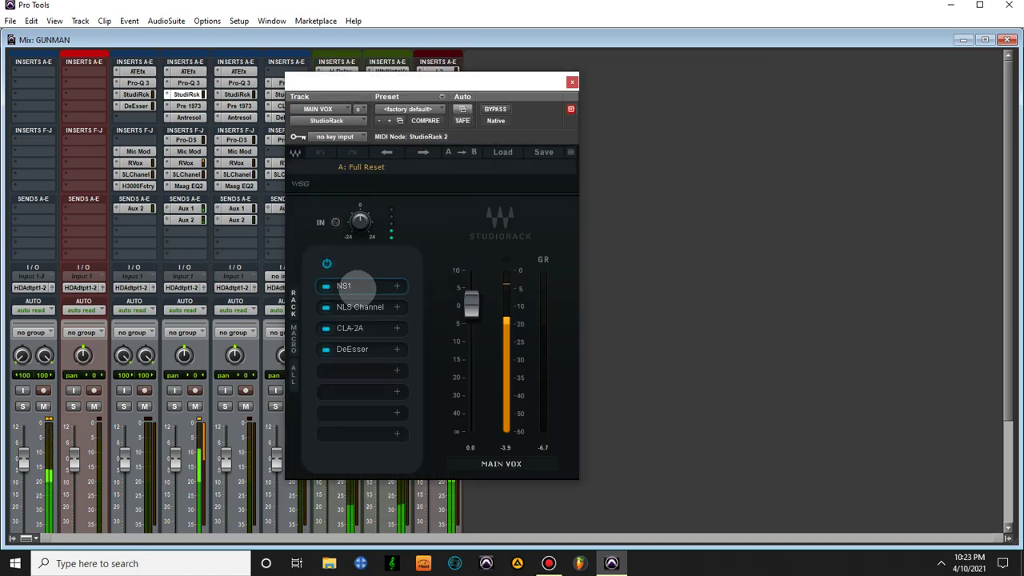
pyautogui.click(342, 286)
pyautogui.click(351, 288)
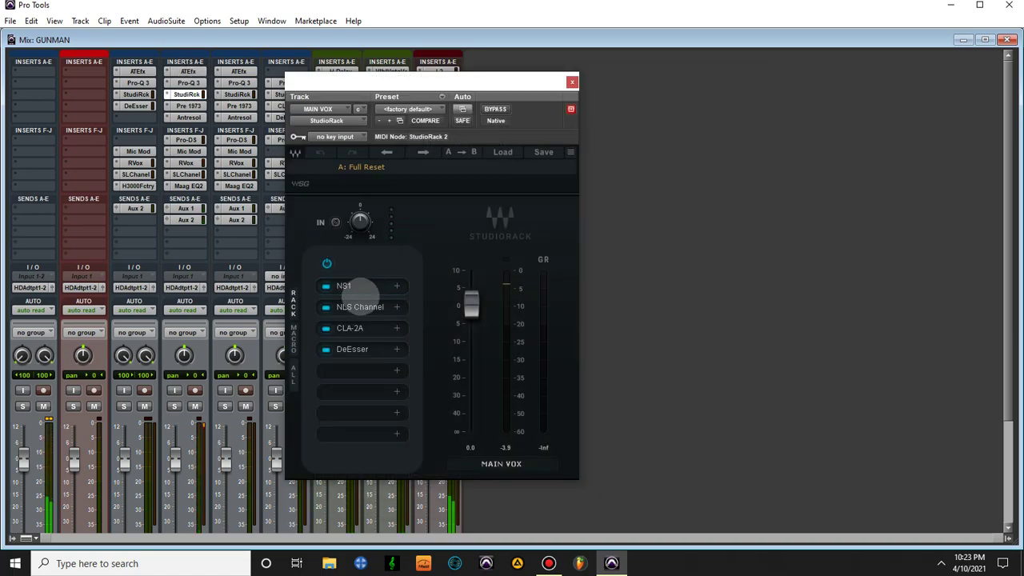
pyautogui.click(360, 307)
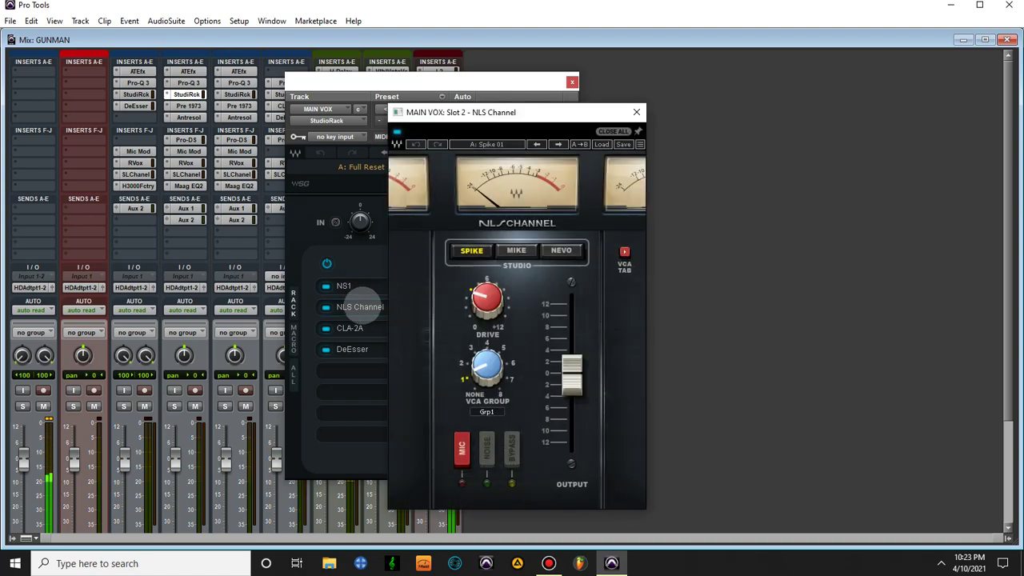
pyautogui.click(361, 307)
pyautogui.click(361, 307)
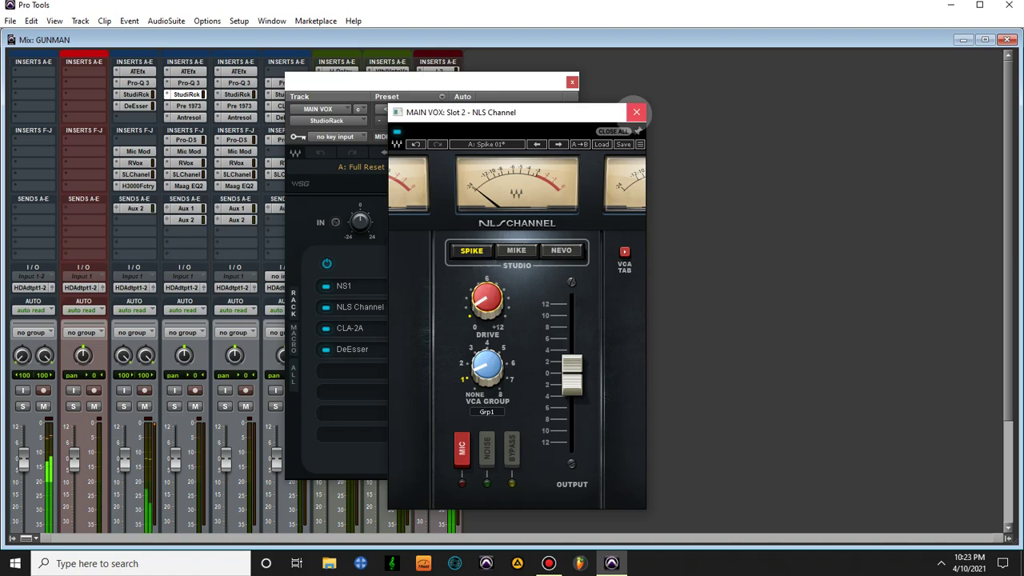
pyautogui.click(636, 112)
# - Review the CLA-2A and DeEsser settings inside MAIN VOX's StudioRack, closing the rack at the end
pyautogui.click(378, 327)
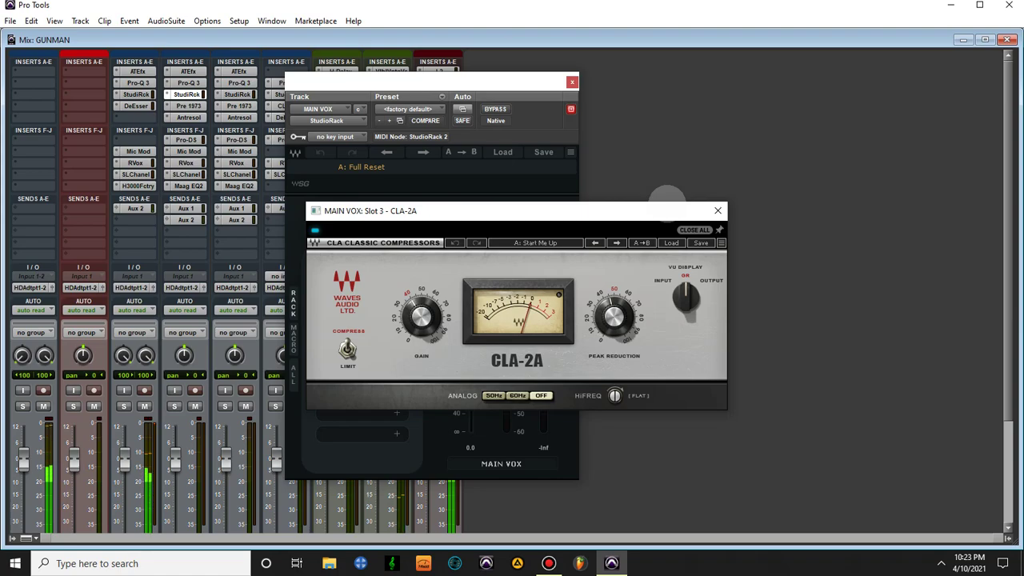
pyautogui.moveTo(536, 215); pyautogui.dragTo(738, 182)
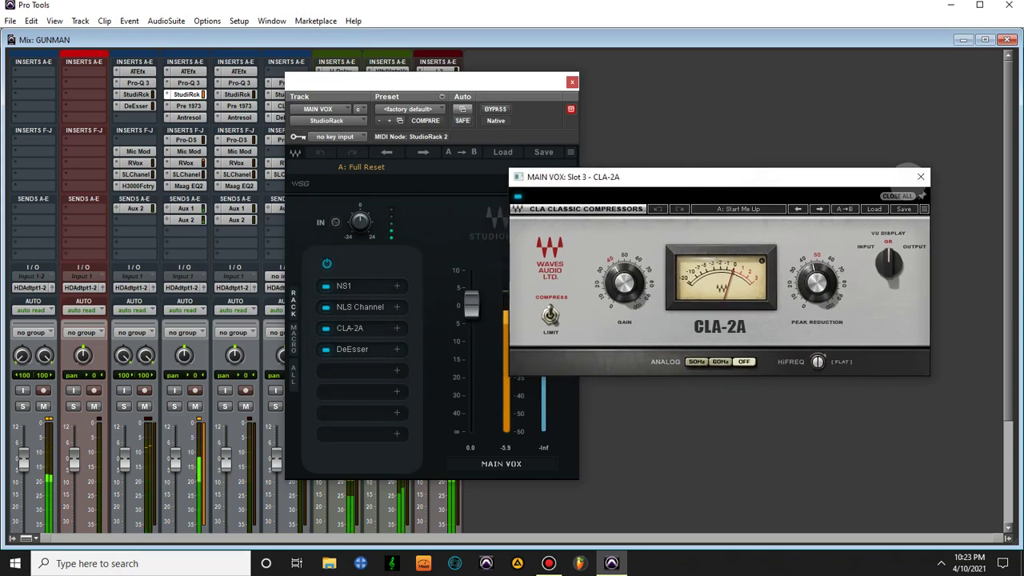
pyautogui.click(921, 176)
pyautogui.click(351, 350)
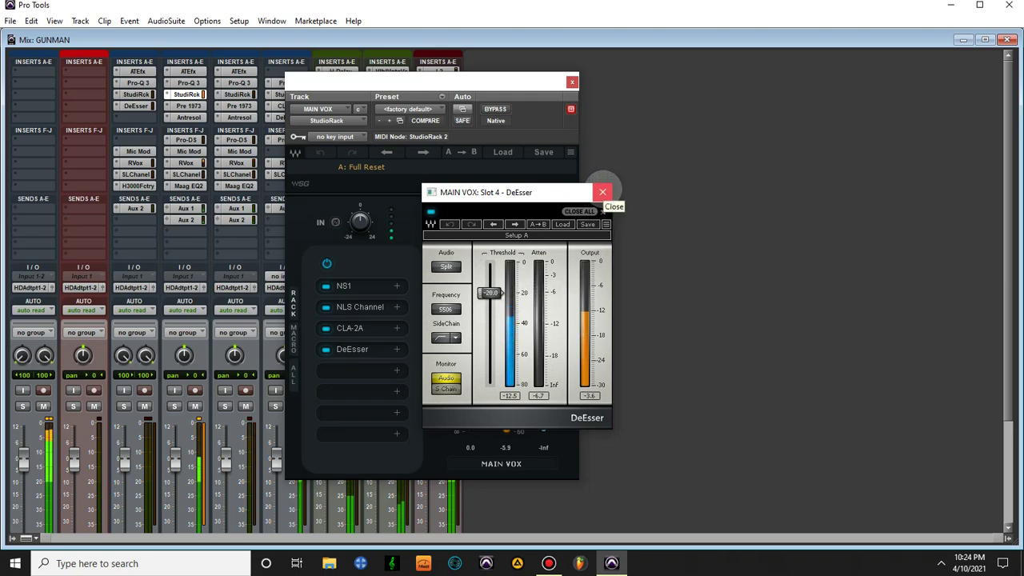
pyautogui.click(602, 192)
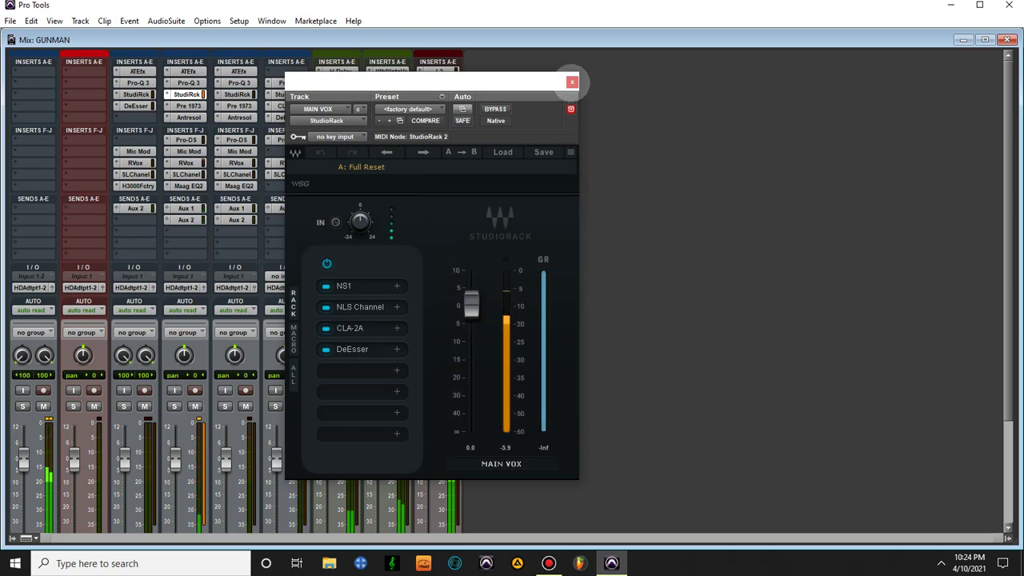
pyautogui.click(572, 82)
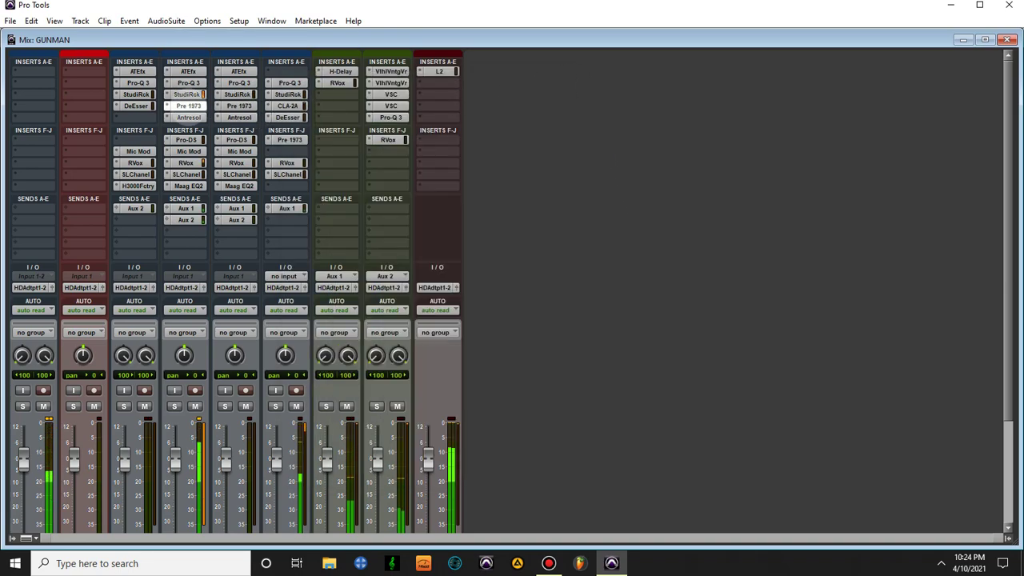
# - Review the Pre 1973 preamp settings on the MAIN VOX channel
pyautogui.click(188, 106)
pyautogui.moveTo(407, 78); pyautogui.dragTo(640, 42)
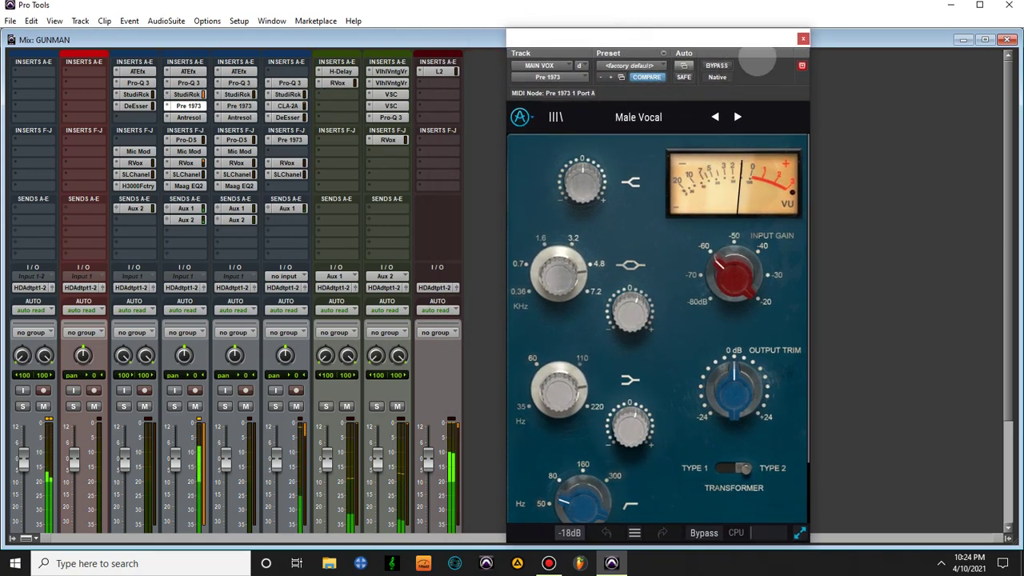
pyautogui.click(803, 39)
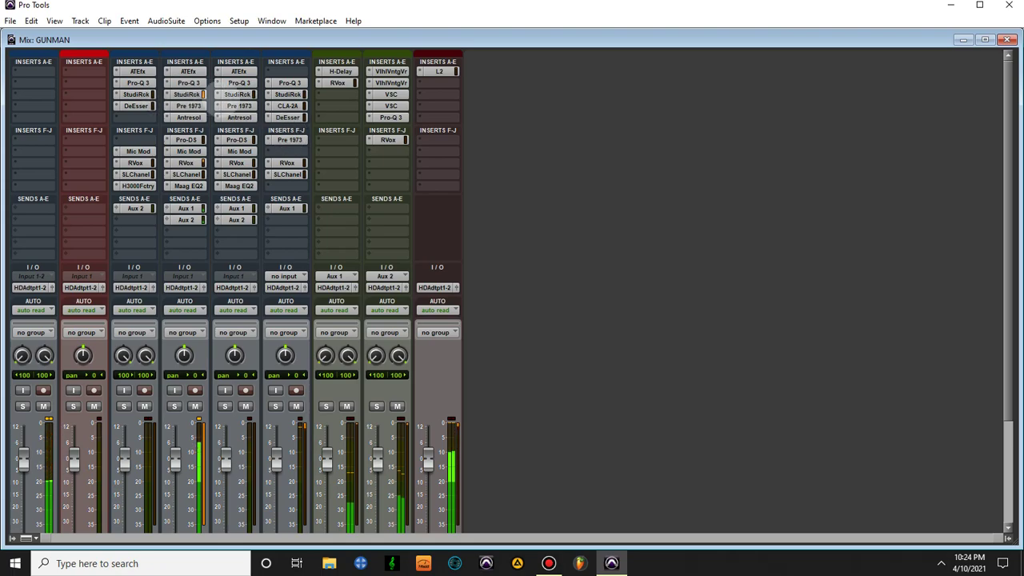
# - Check the NLS Channel settings inside the StudioRack on the MAIN VOX.dup2 channel
pyautogui.click(237, 95)
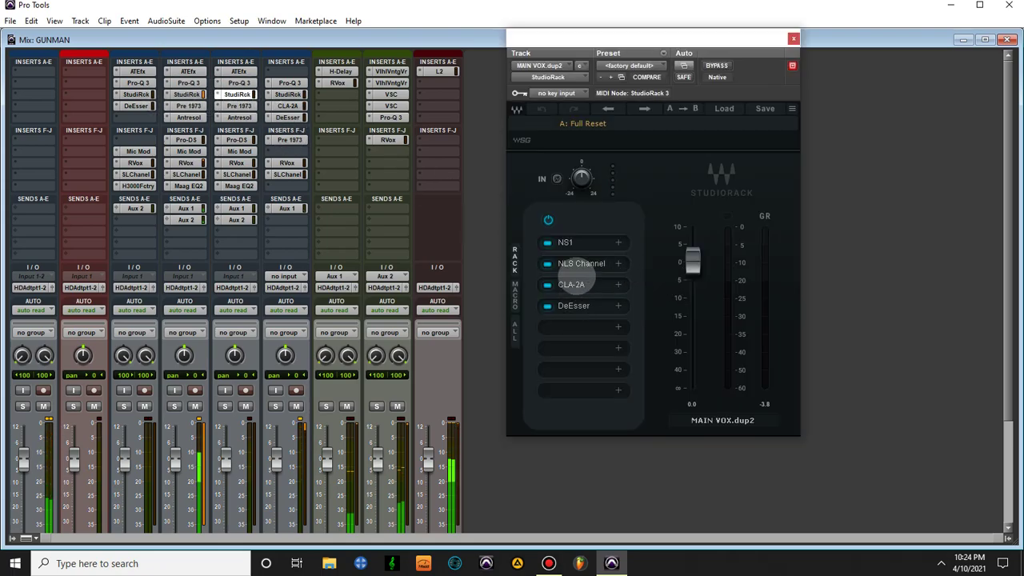
pyautogui.click(582, 263)
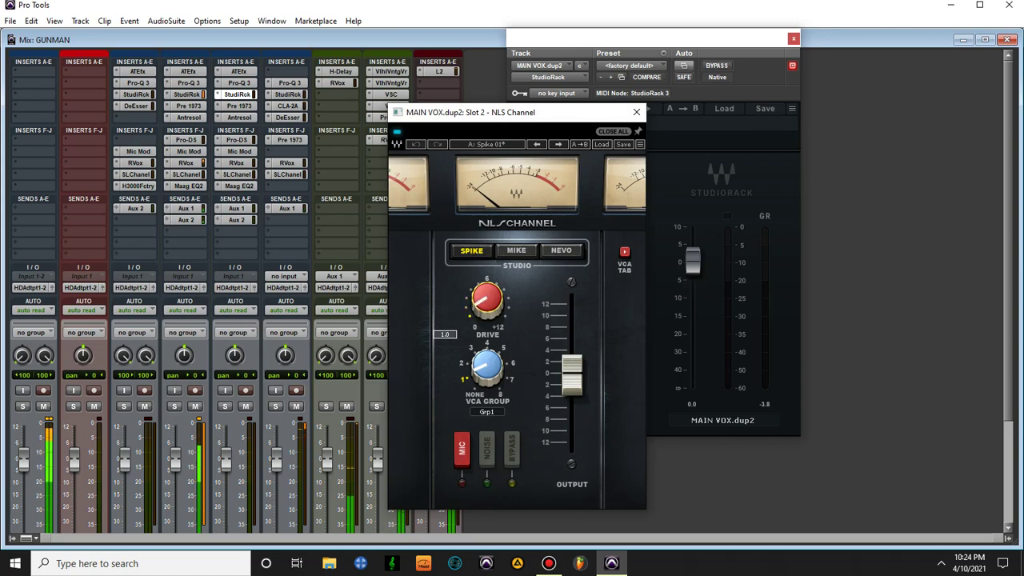
pyautogui.click(636, 112)
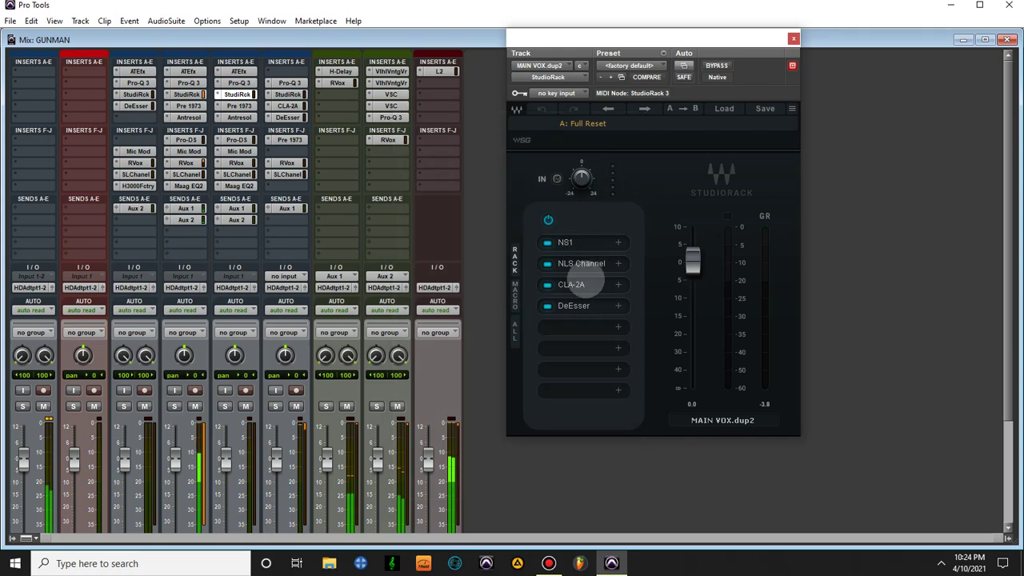
pyautogui.click(793, 38)
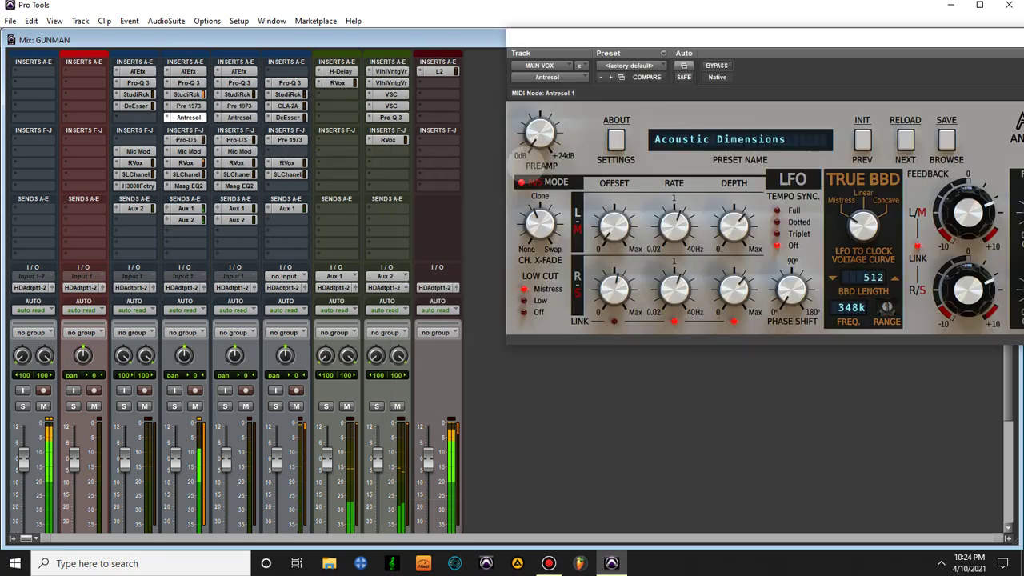
# - Examine the Antresol flanger and the FabFilter Pro-DS on the MAIN VOX channel
pyautogui.moveTo(812, 47); pyautogui.dragTo(570, 132)
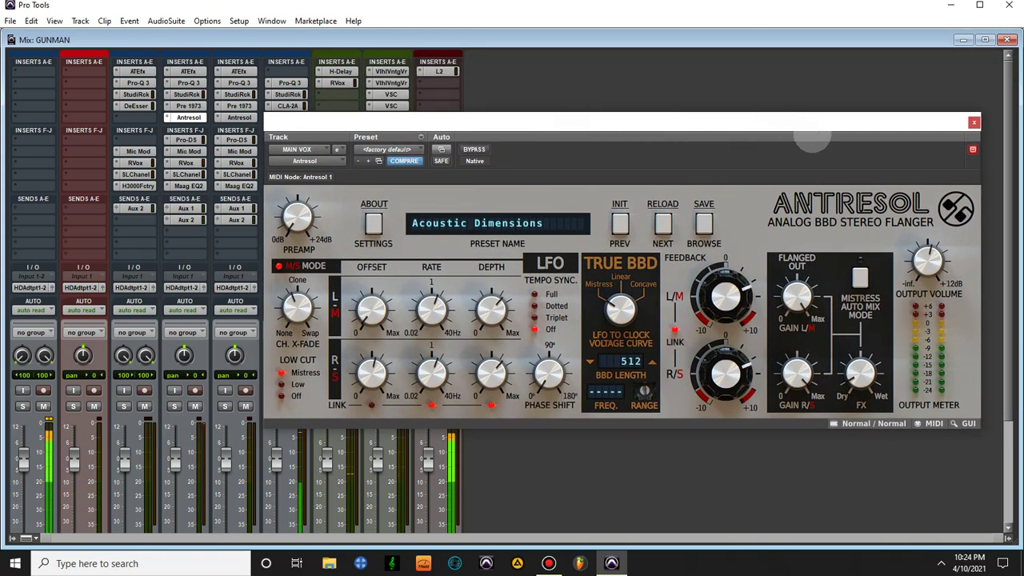
pyautogui.click(973, 122)
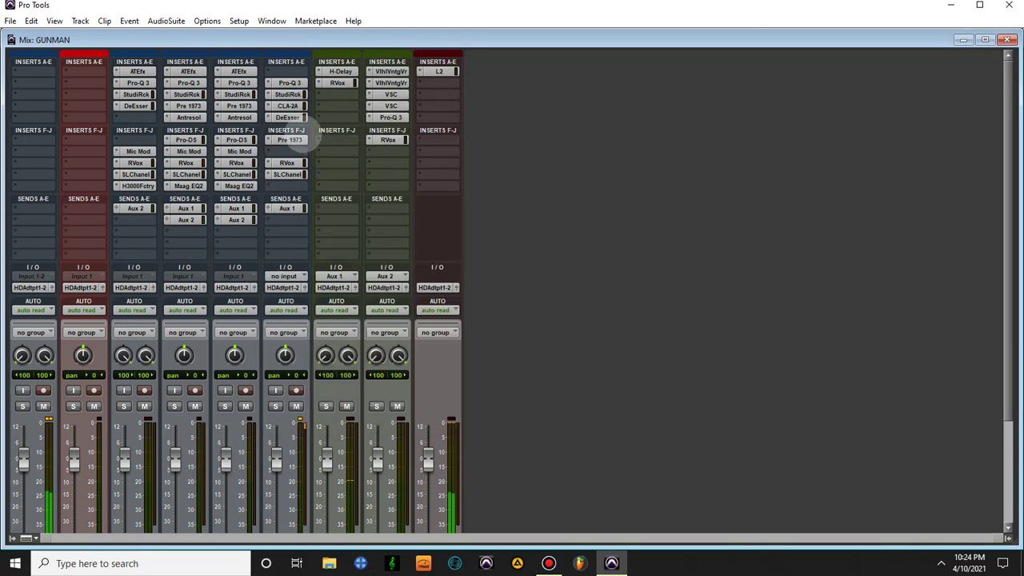
pyautogui.click(186, 140)
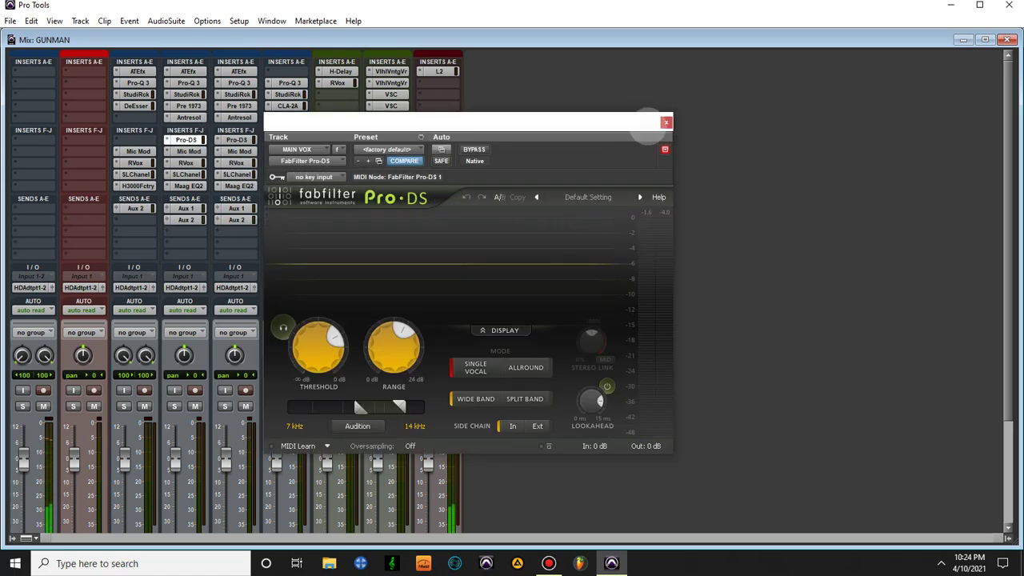
pyautogui.click(666, 122)
# - Return to the Edit window and play the timeline range from 16|4 to 37|4 with MAIN VOX.dup1 muted
pyautogui.click(238, 21)
pyautogui.click(272, 21)
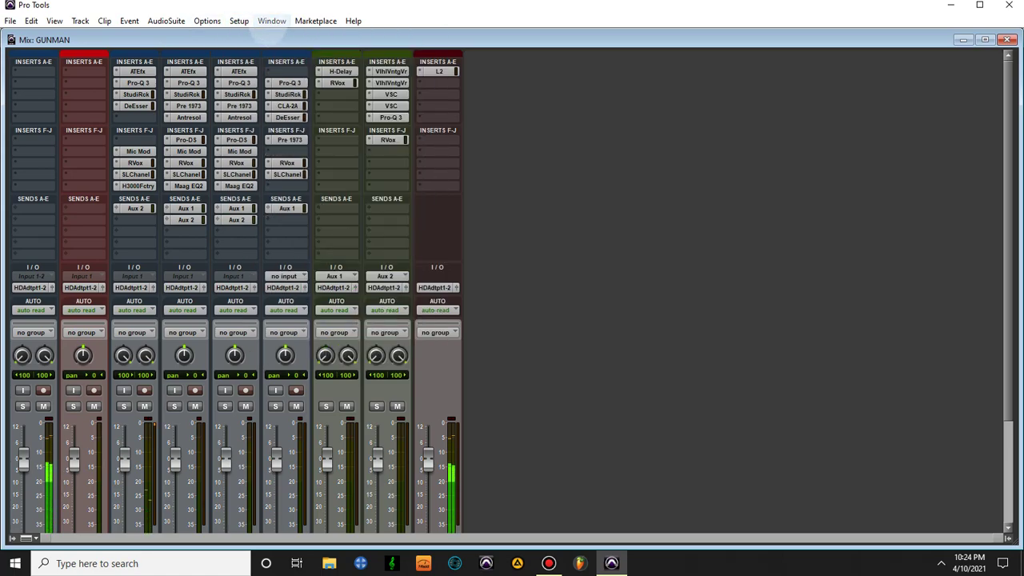
pyautogui.click(272, 21)
pyautogui.click(276, 101)
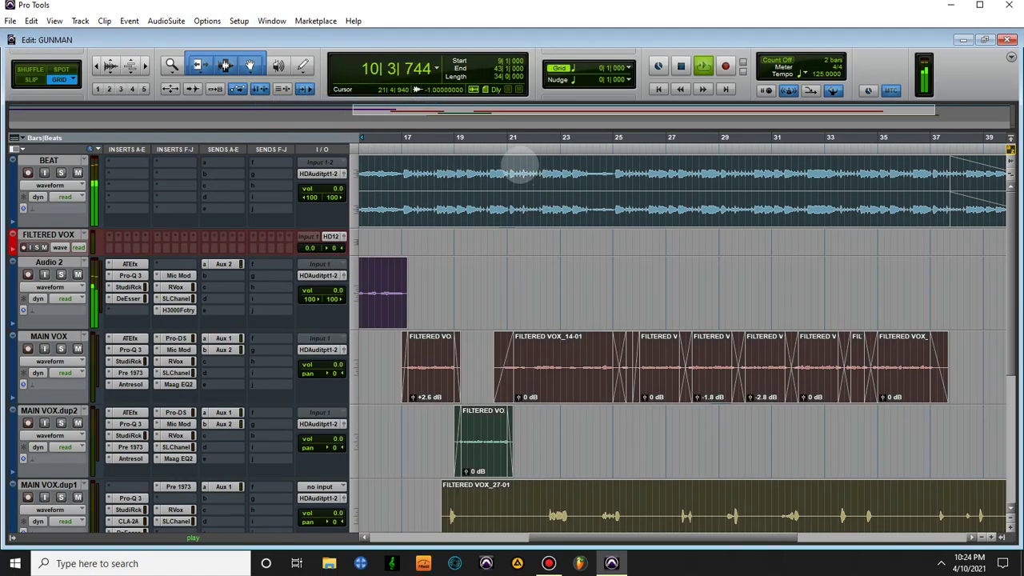
pyautogui.moveTo(398, 148); pyautogui.dragTo(950, 149)
pyautogui.press('space')
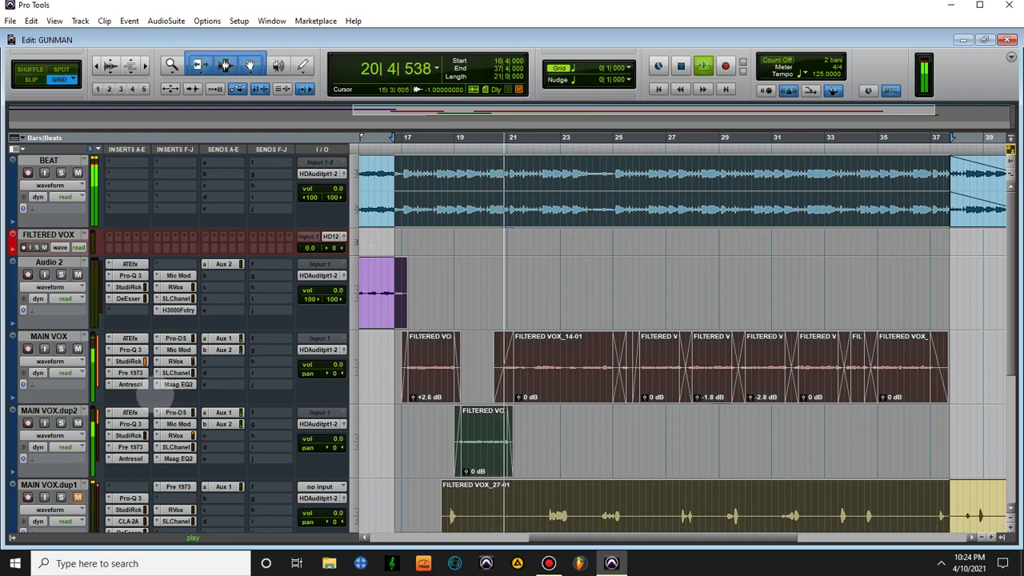
# - Check MAIN VOX's Pre 1973 and Antresol inserts while the selected range plays, closing each one
pyautogui.click(131, 373)
pyautogui.click(131, 372)
pyautogui.click(130, 384)
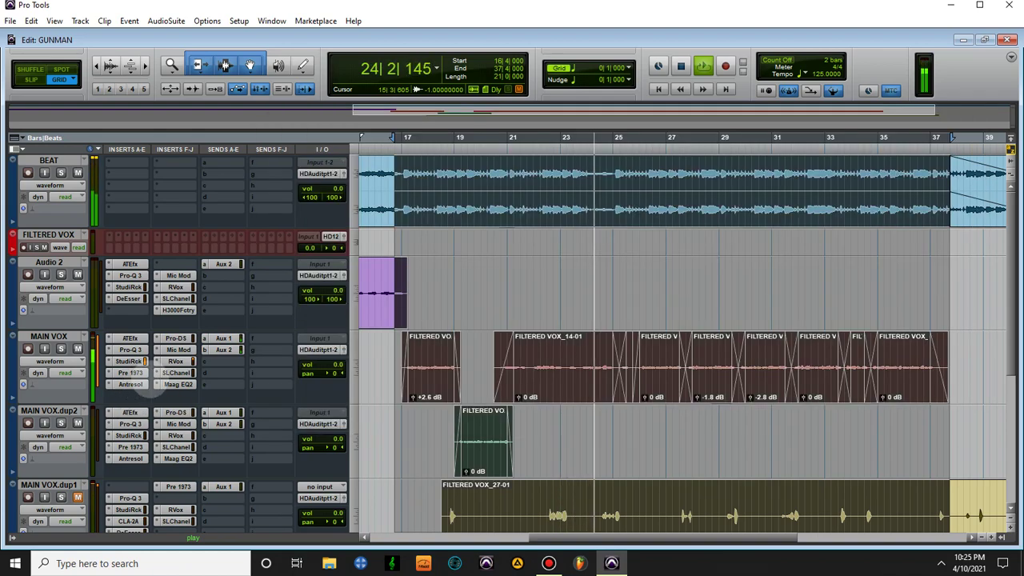
pyautogui.click(130, 384)
# - Check MAIN VOX's FabFilter Pro-DS and the Mic Mod microphone modeling while the vocal plays, closing each one
pyautogui.click(176, 339)
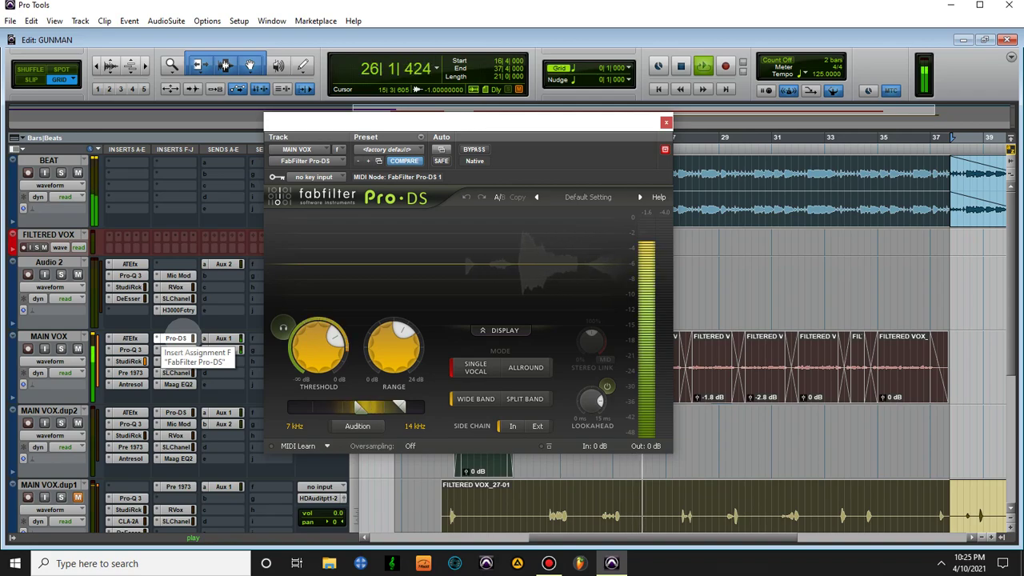
pyautogui.click(178, 339)
pyautogui.click(179, 350)
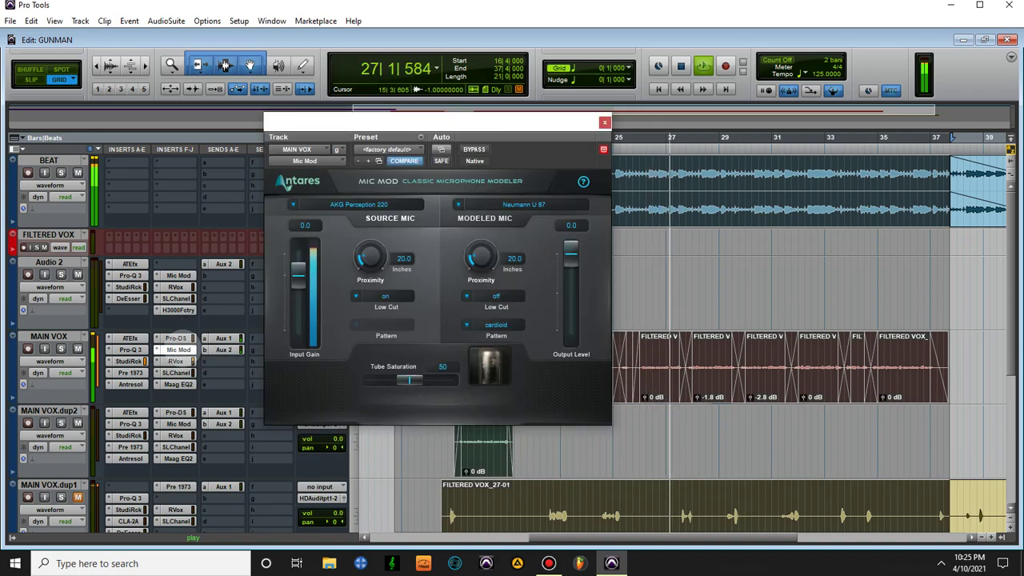
pyautogui.click(178, 349)
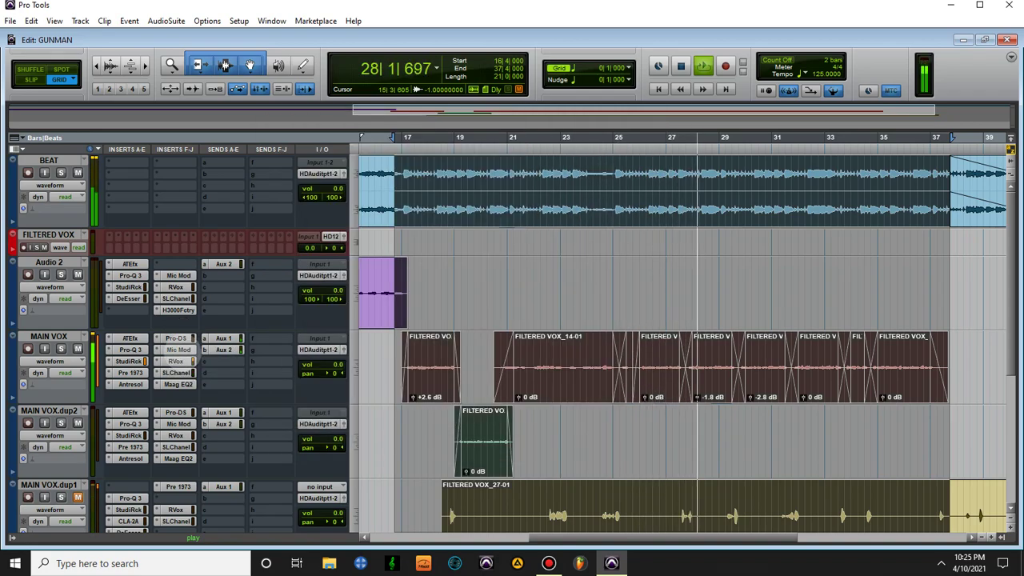
# - Check MAIN VOX's RVox, SSLChannel and Maag EQ2 inserts while the vocal plays, closing each one
pyautogui.click(176, 362)
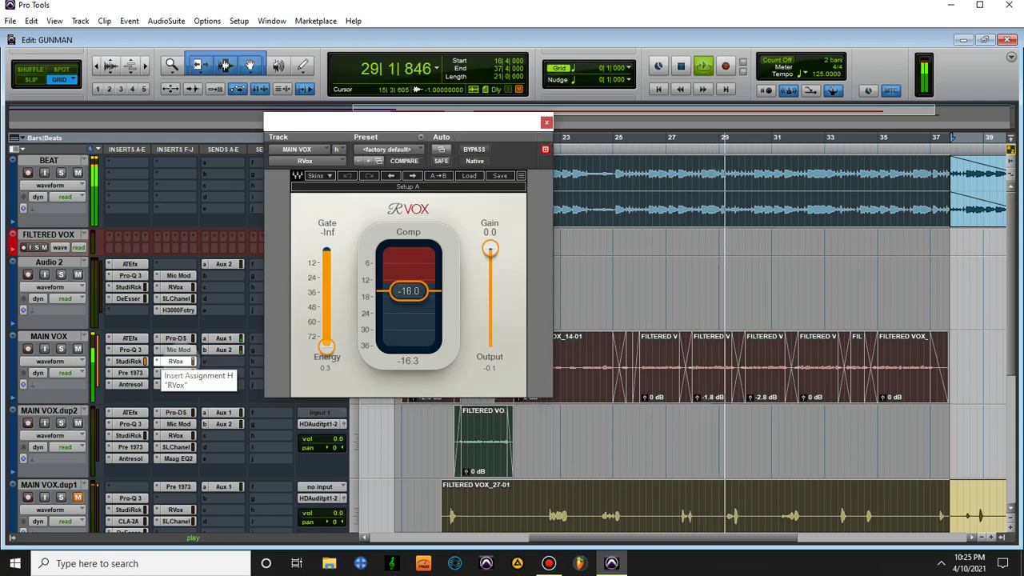
pyautogui.click(175, 362)
pyautogui.click(175, 373)
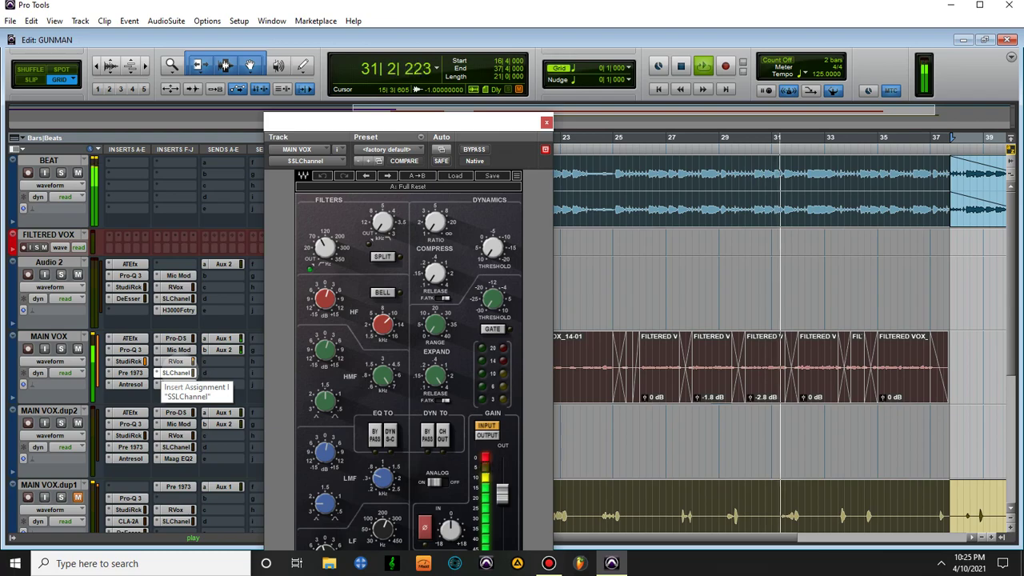
pyautogui.click(175, 373)
pyautogui.click(178, 384)
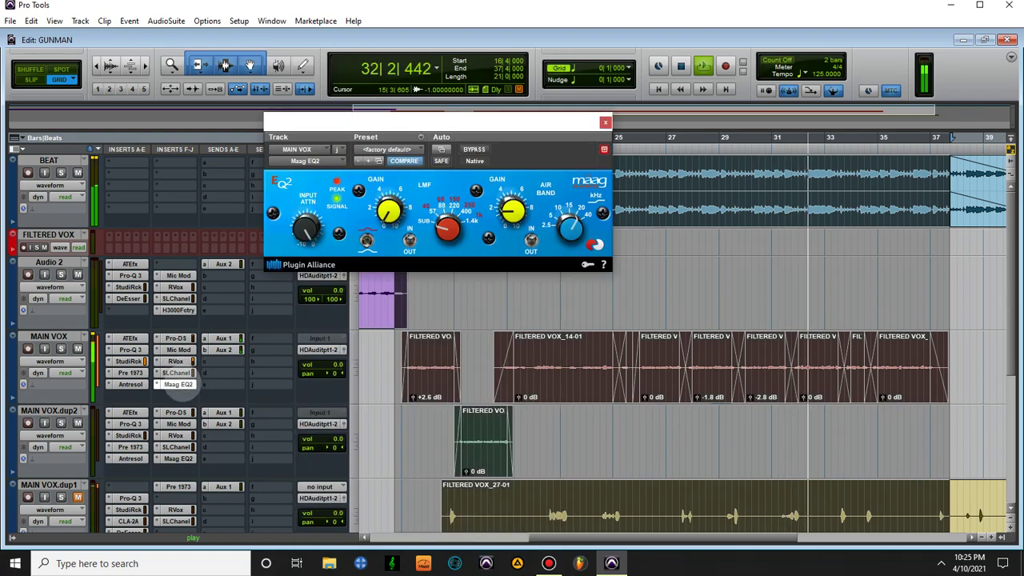
pyautogui.click(178, 384)
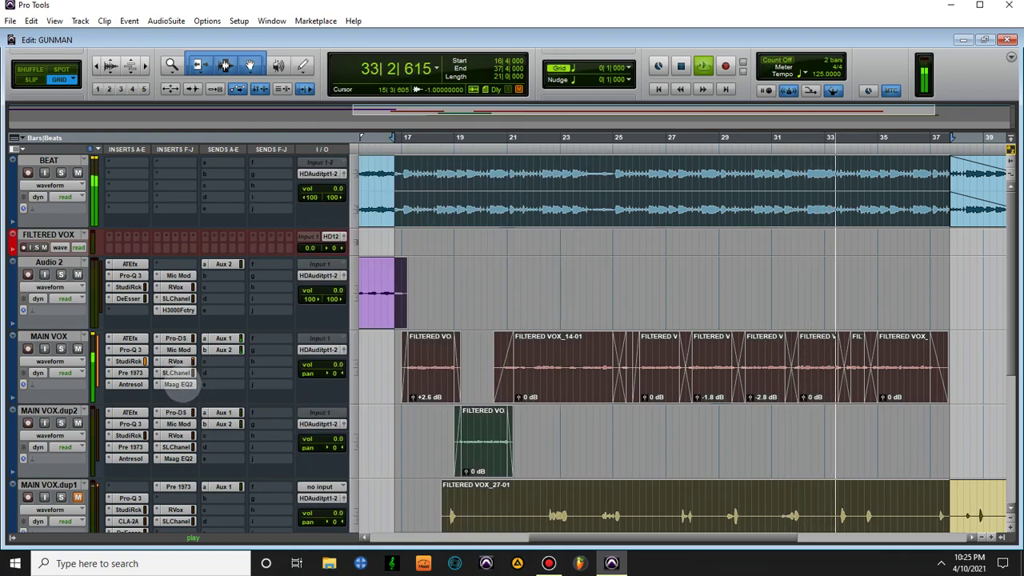
# - Examine the Auto-Tune EFX+, Pro-Q 3, Pre 1973, Pro-DS and Mic Mod inserts on the MAIN VOX.dup2 track
pyautogui.scroll(-1, 176, 383)
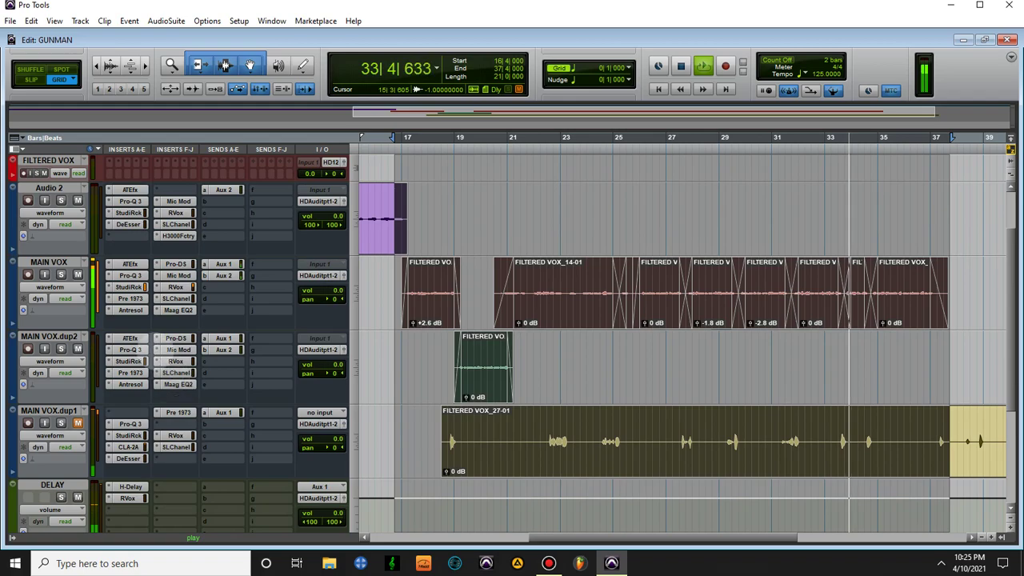
pyautogui.click(130, 337)
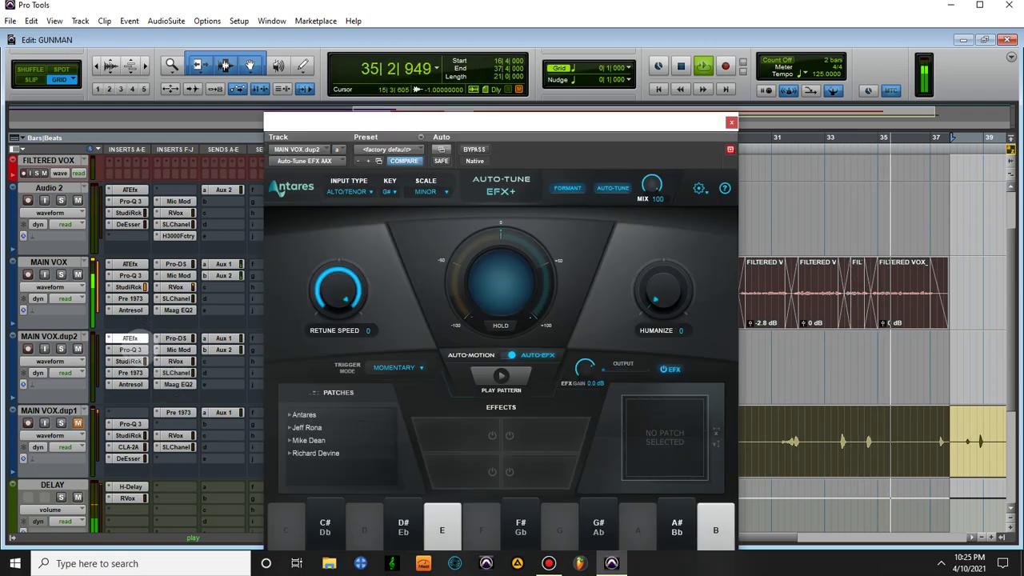
pyautogui.click(130, 350)
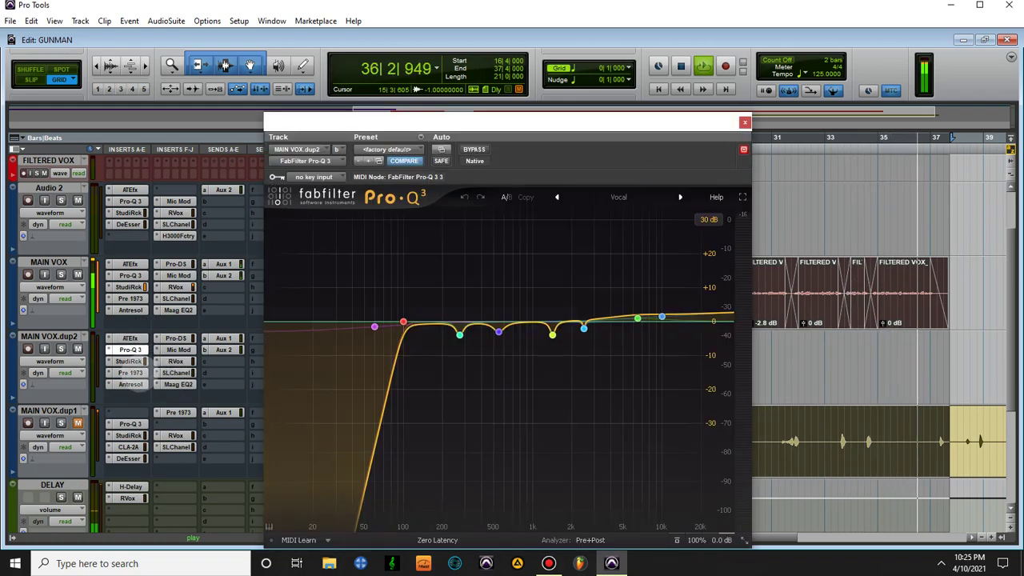
pyautogui.click(131, 373)
pyautogui.click(131, 384)
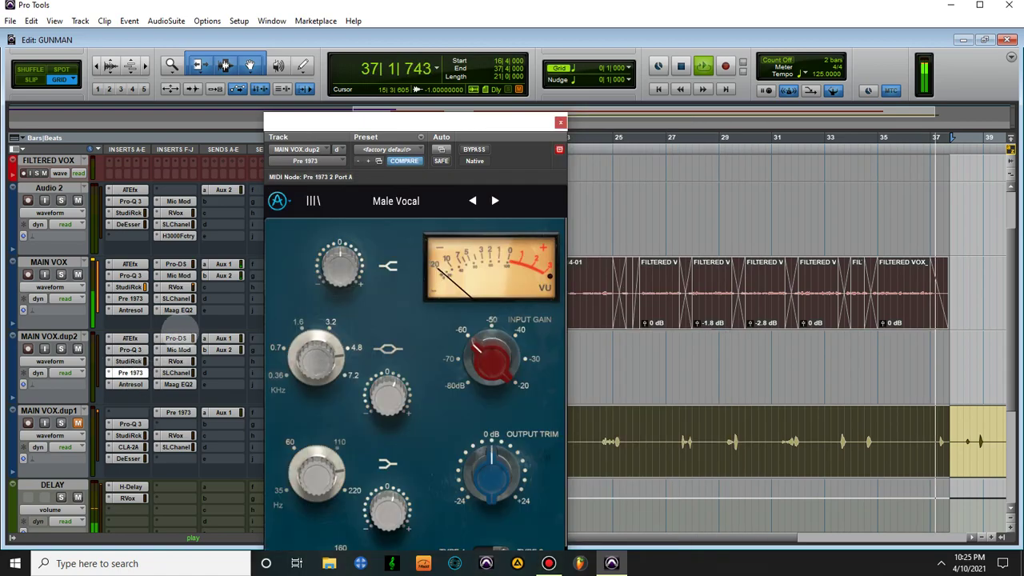
pyautogui.click(176, 337)
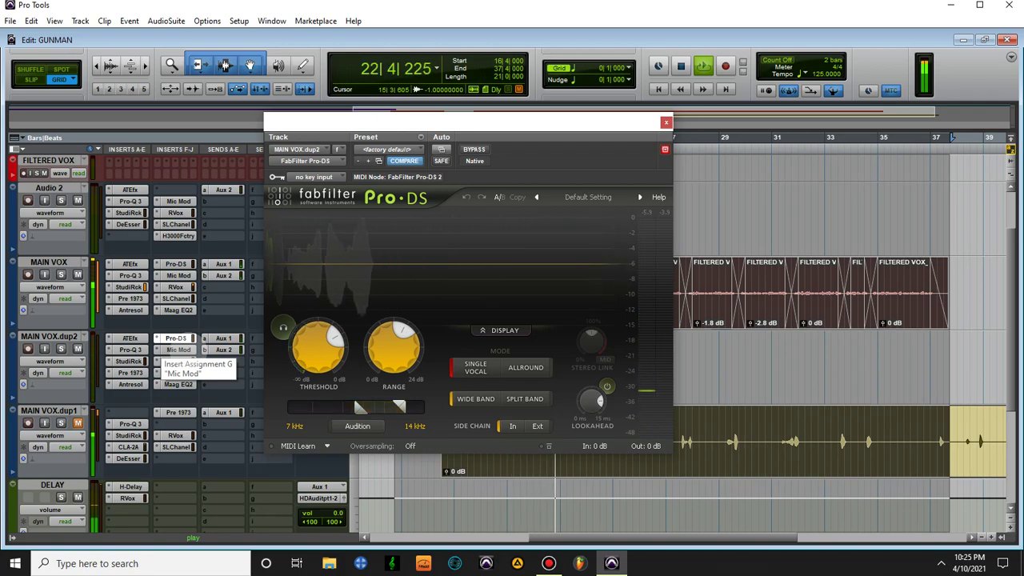
pyautogui.click(178, 350)
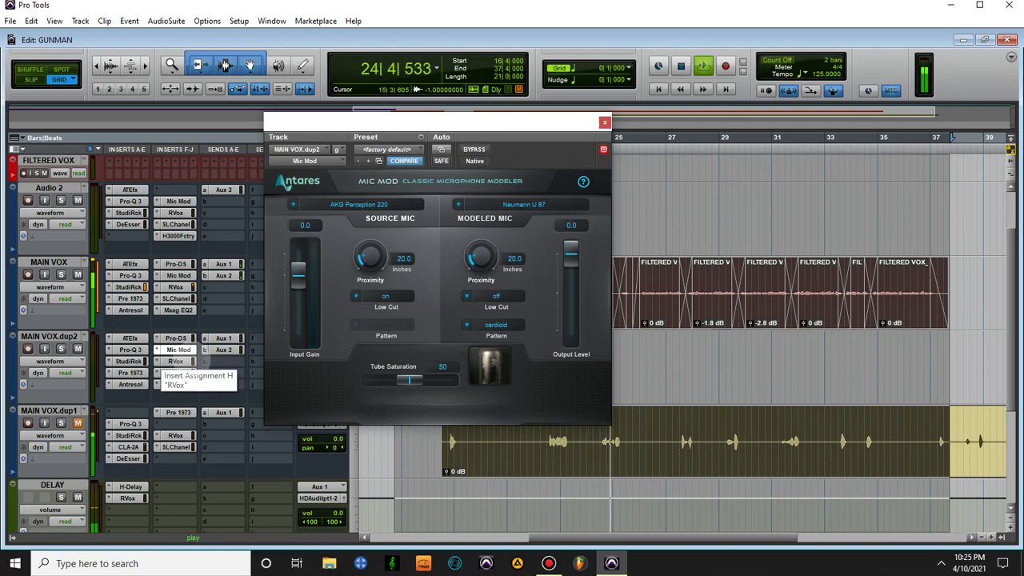
# - Review the RVox compression, SSLChannel and Maag EQ2 settings on MAIN VOX once more, leaving all plug-in windows closed
pyautogui.click(175, 286)
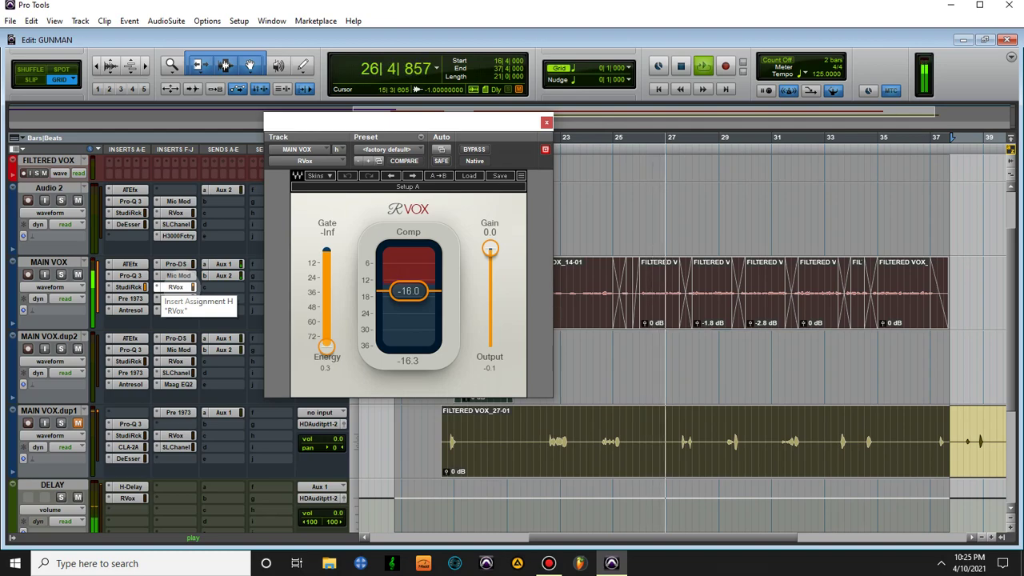
pyautogui.click(176, 298)
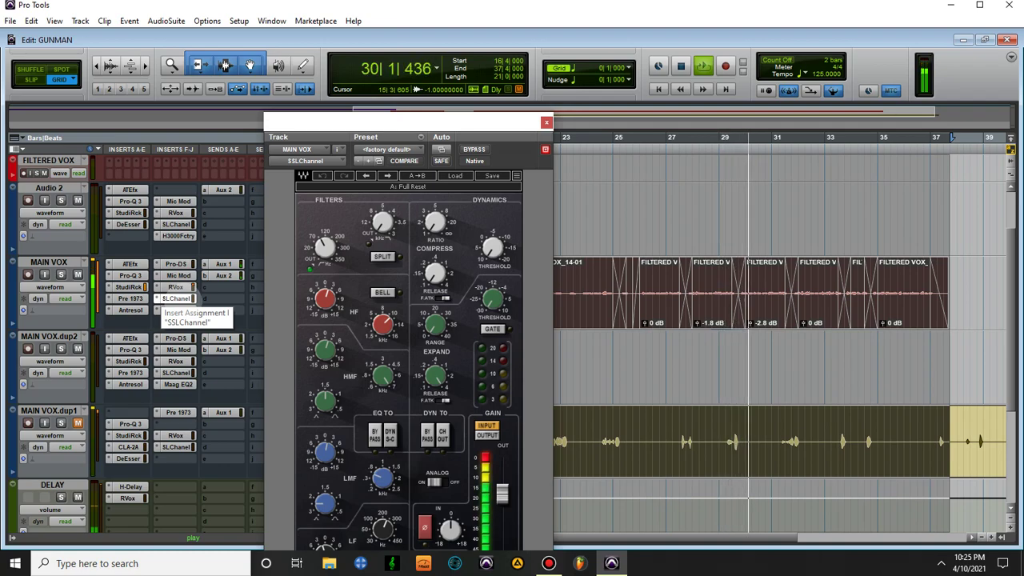
pyautogui.click(182, 298)
pyautogui.click(184, 310)
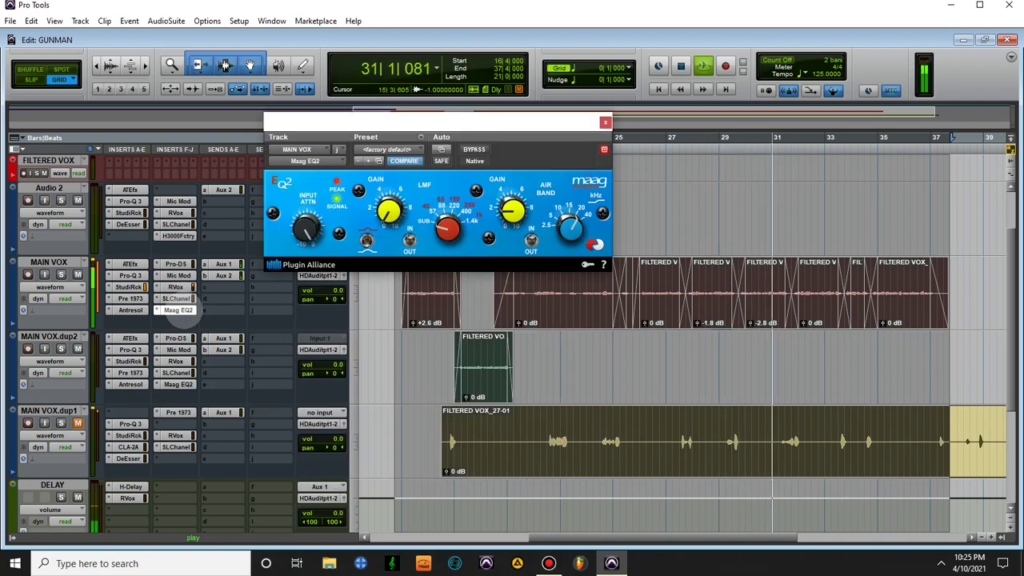
pyautogui.click(180, 312)
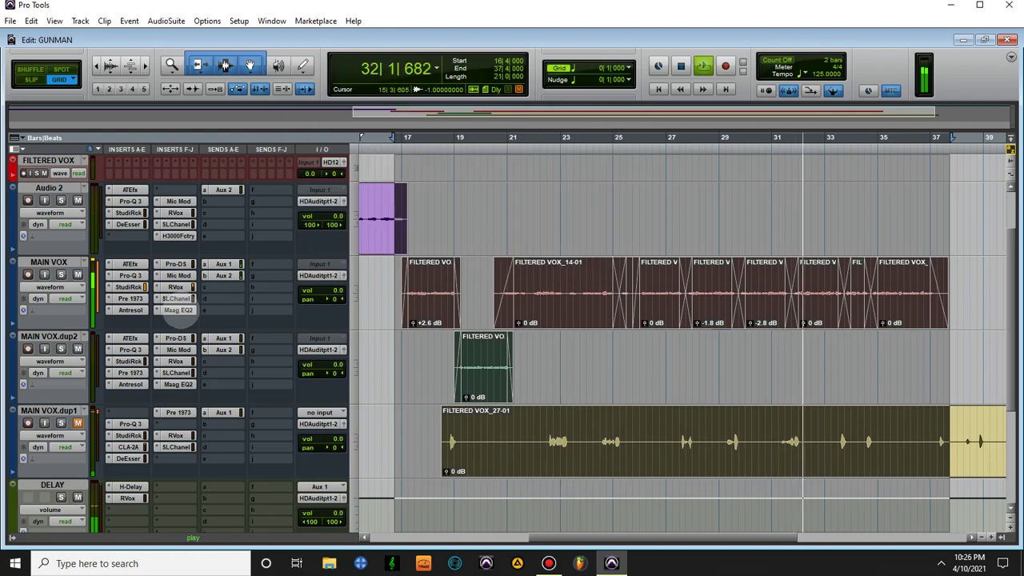
# - Inspect the H-Delay and RVox inserts on the DELAY track during playback, closing each one
pyautogui.scroll(-3, 164, 320)
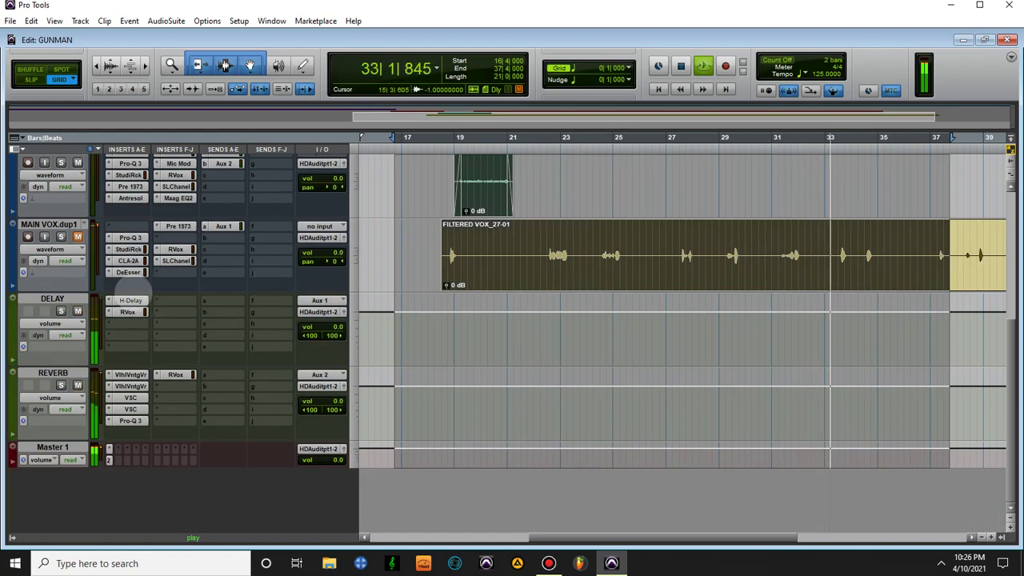
pyautogui.click(130, 301)
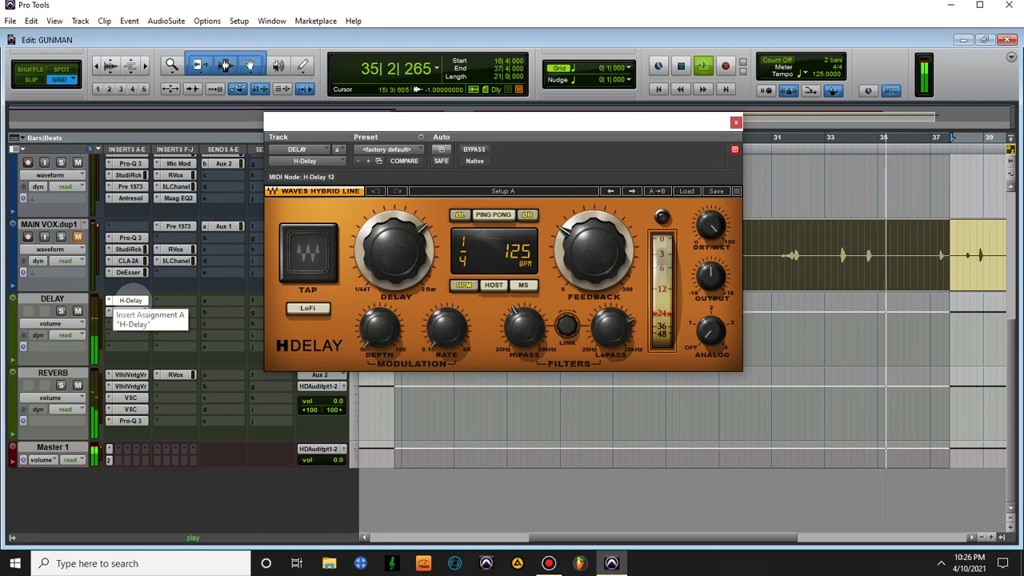
pyautogui.click(130, 301)
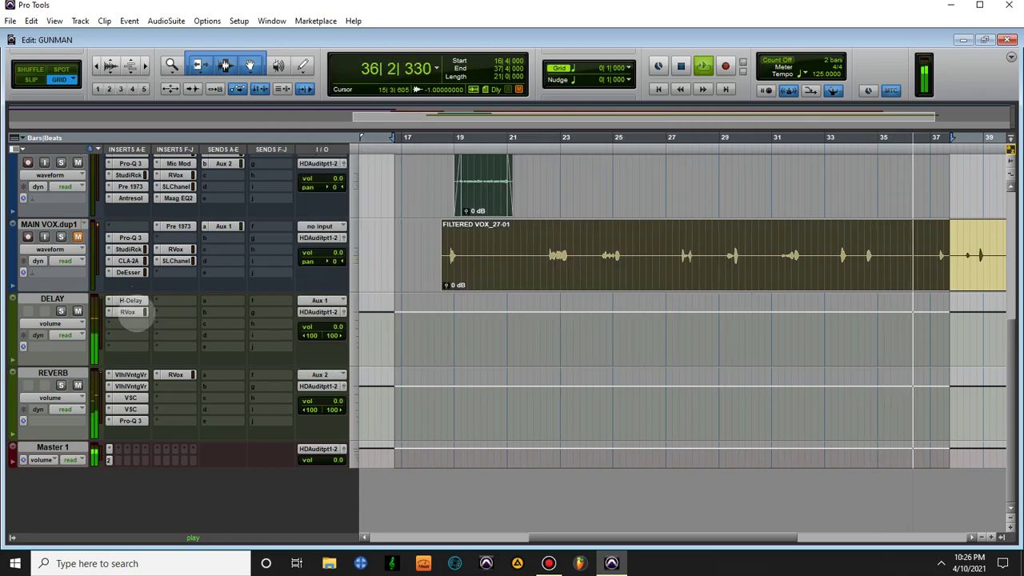
pyautogui.click(128, 312)
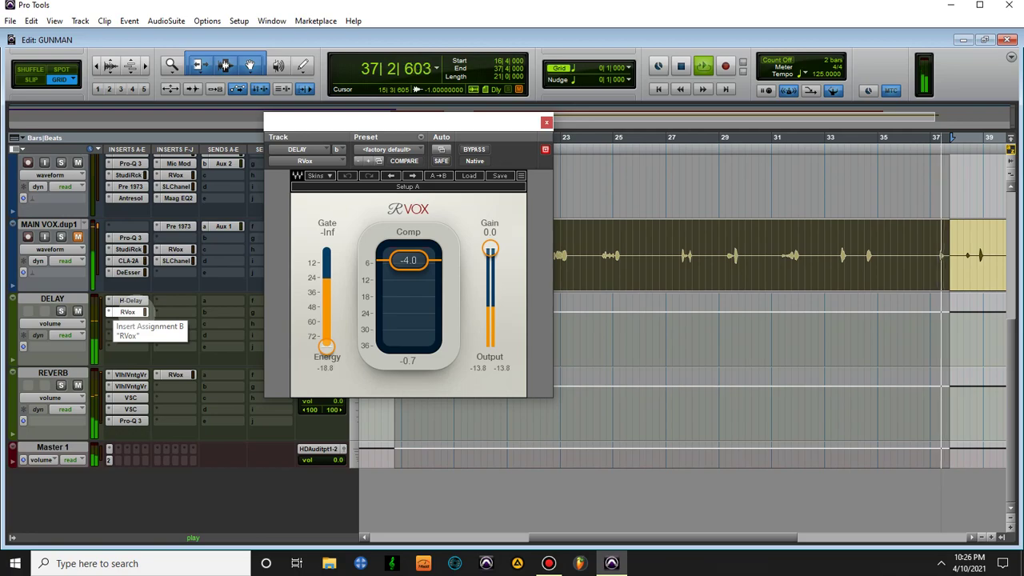
pyautogui.click(128, 312)
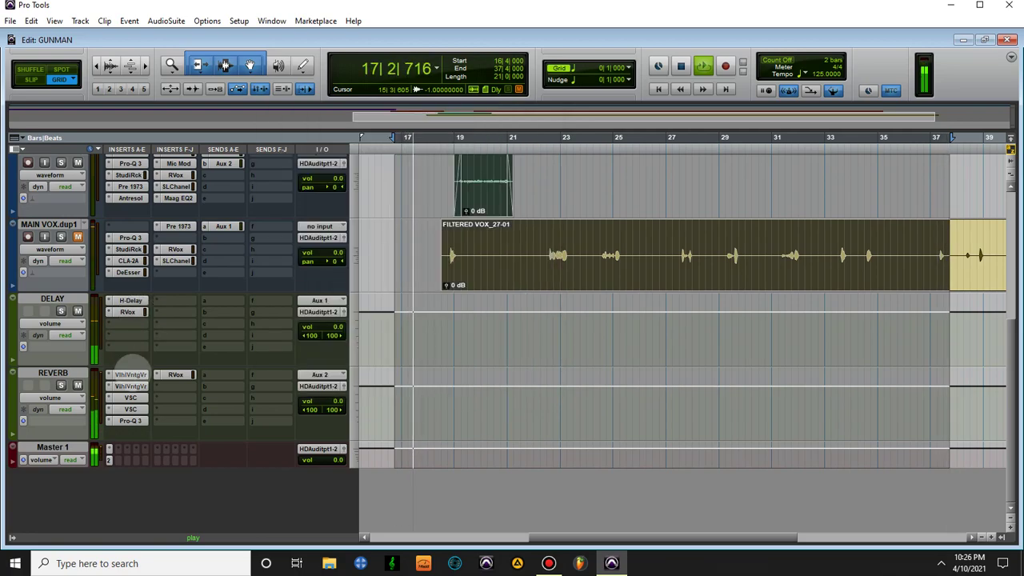
# - Inspect both ValhallaVintageVerb inserts on the REVERB track, closing each one
pyautogui.click(130, 375)
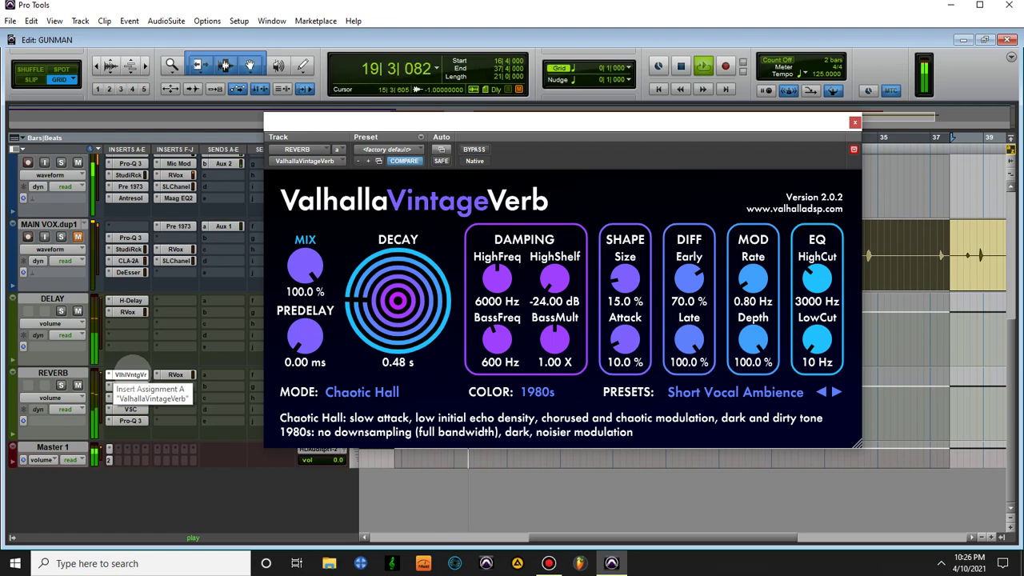
pyautogui.click(130, 375)
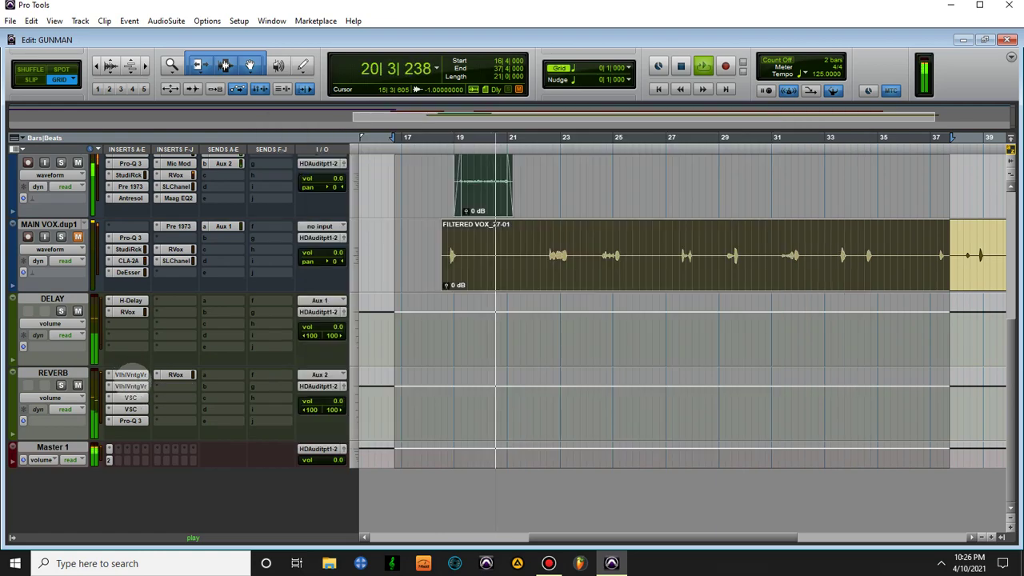
pyautogui.click(130, 386)
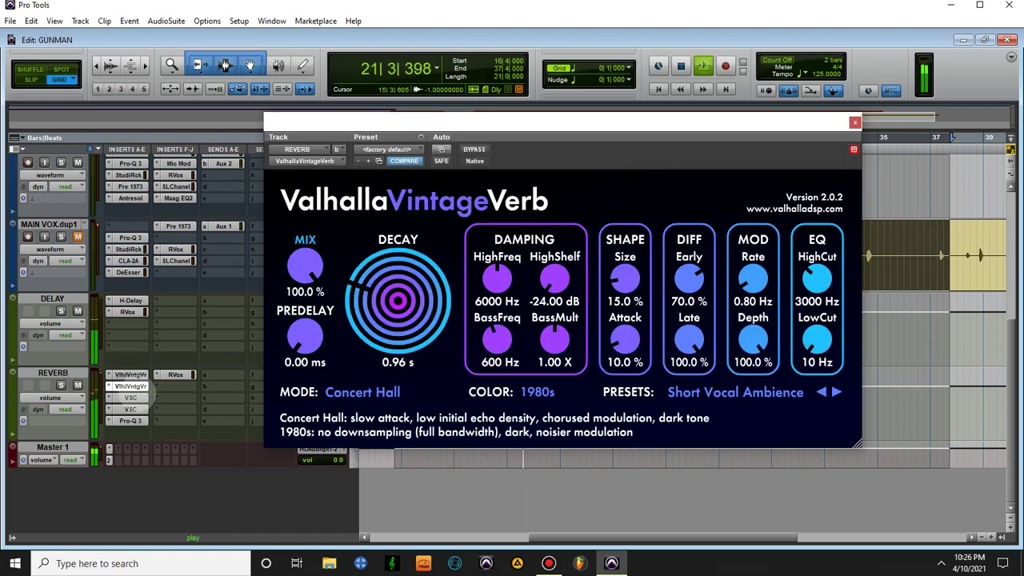
pyautogui.click(143, 387)
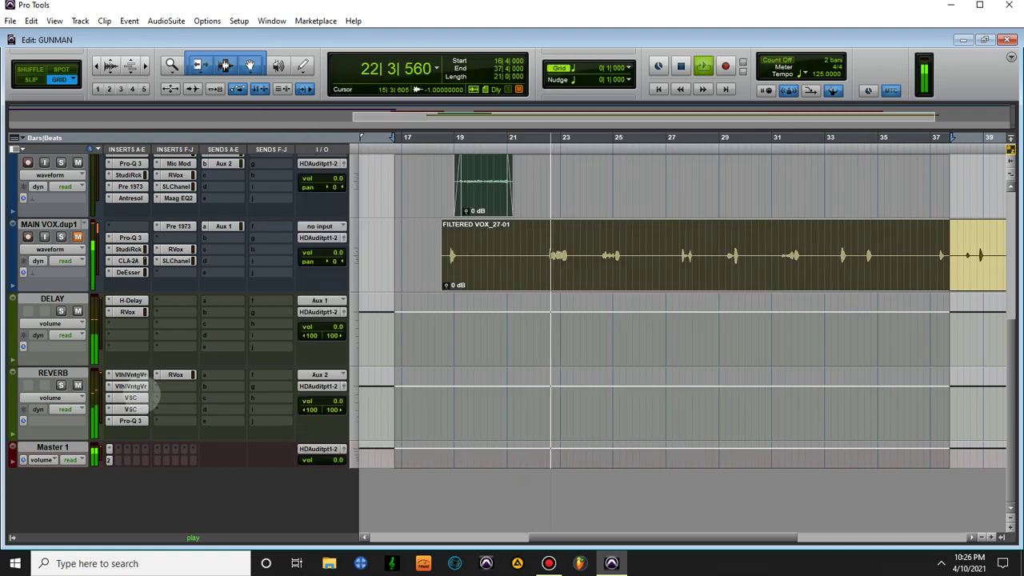
# - Inspect the REVERB track's two VerbSuite Classics reverbs and its FabFilter Pro-Q 3, closing each one
pyautogui.click(130, 398)
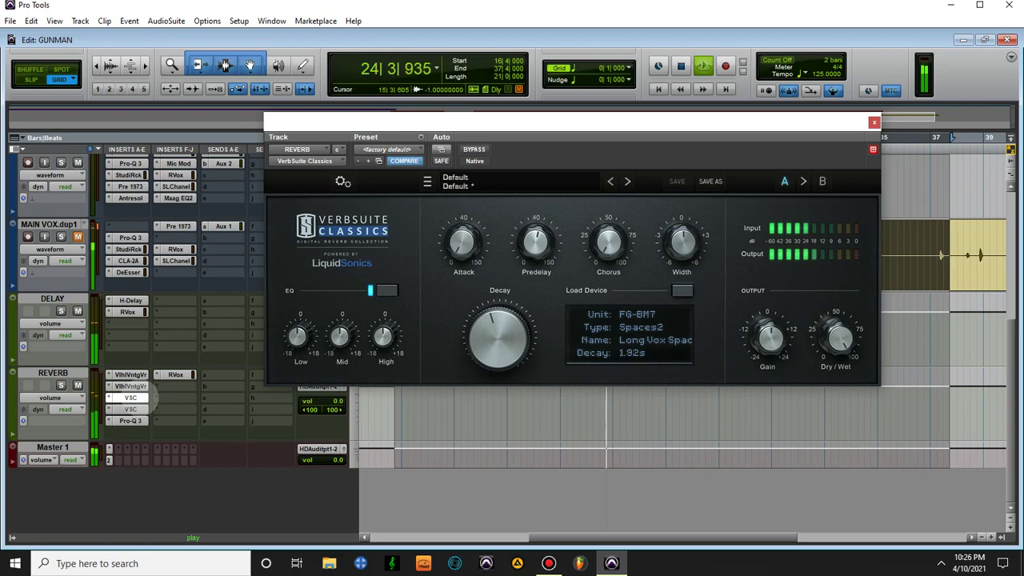
pyautogui.click(131, 397)
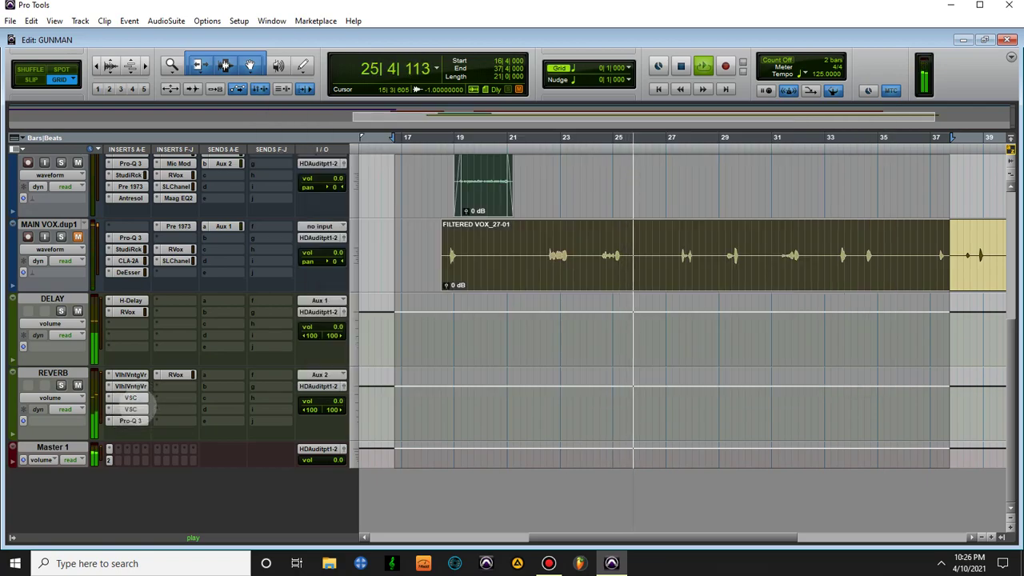
pyautogui.click(131, 409)
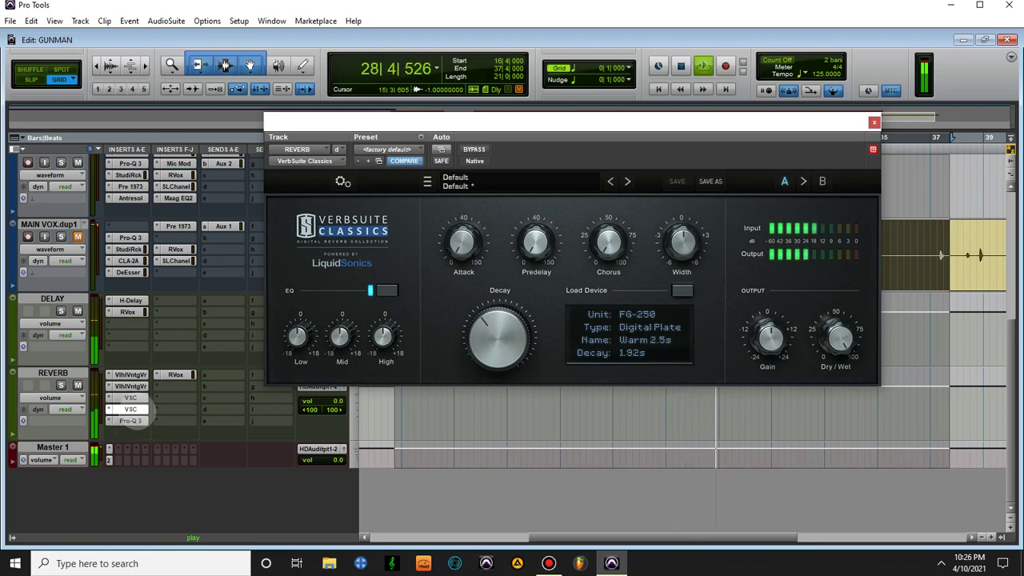
pyautogui.click(130, 409)
pyautogui.click(130, 421)
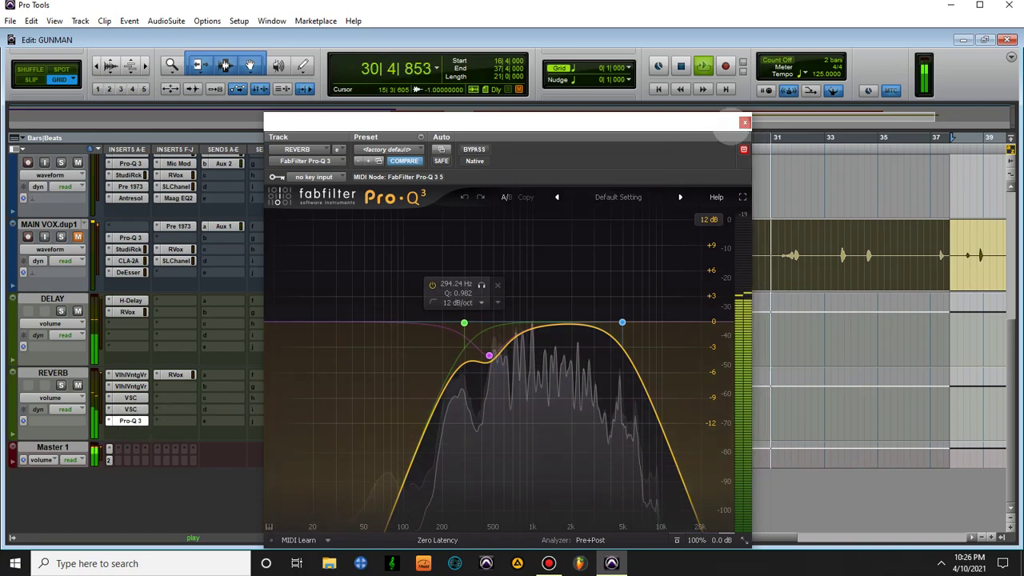
pyautogui.click(744, 121)
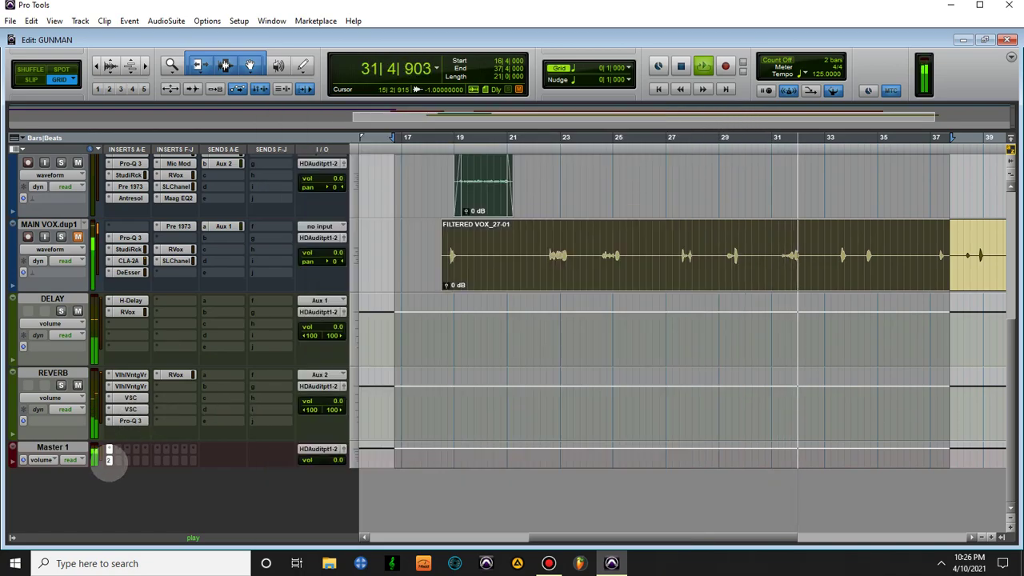
# - Load the L2 Full Reset preset in Master 1's L2 Ultramaximizer, set the out ceiling to -0.1, and close the plug-in
pyautogui.click(109, 450)
pyautogui.click(527, 175)
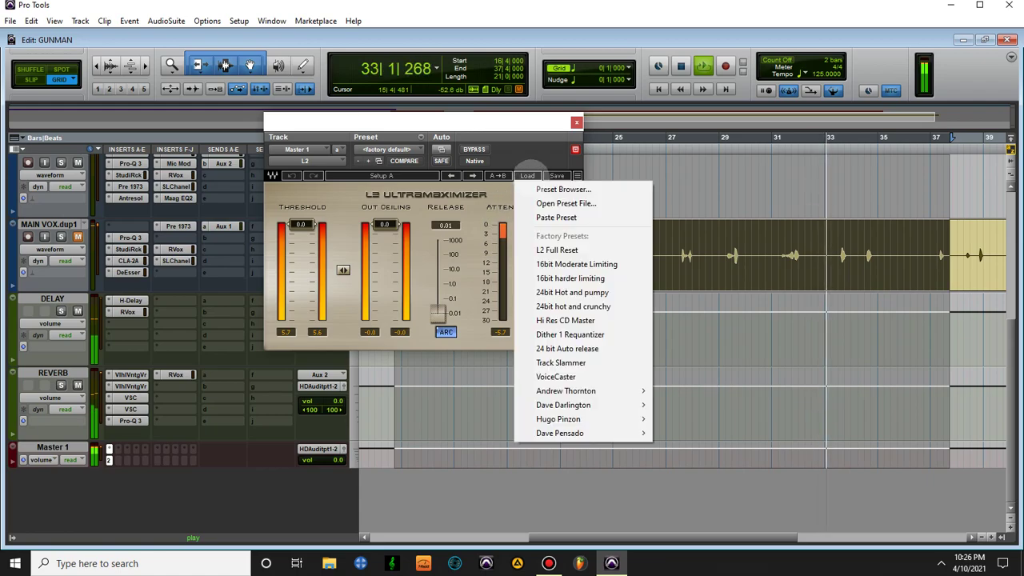
pyautogui.click(557, 250)
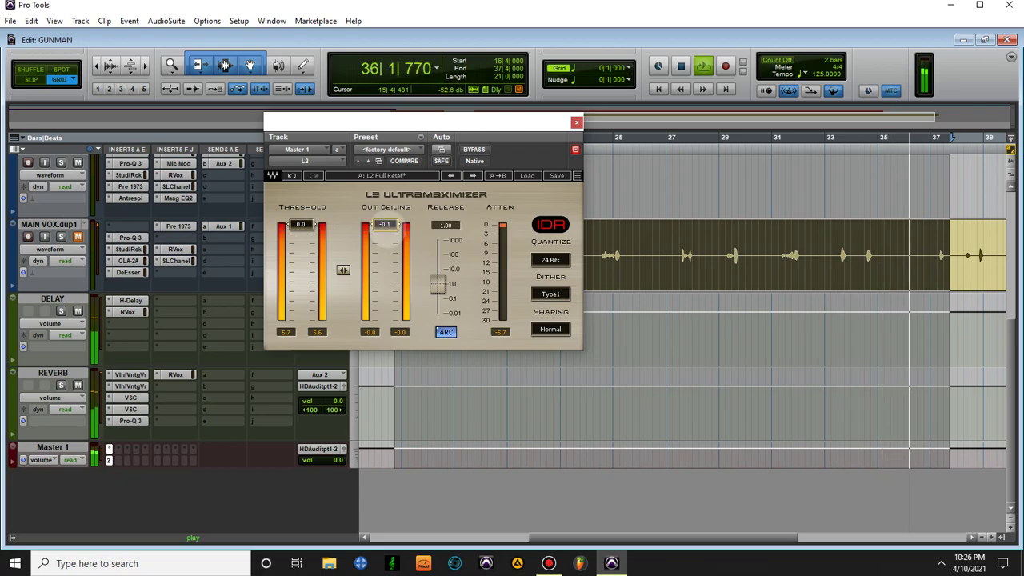
pyautogui.click(576, 122)
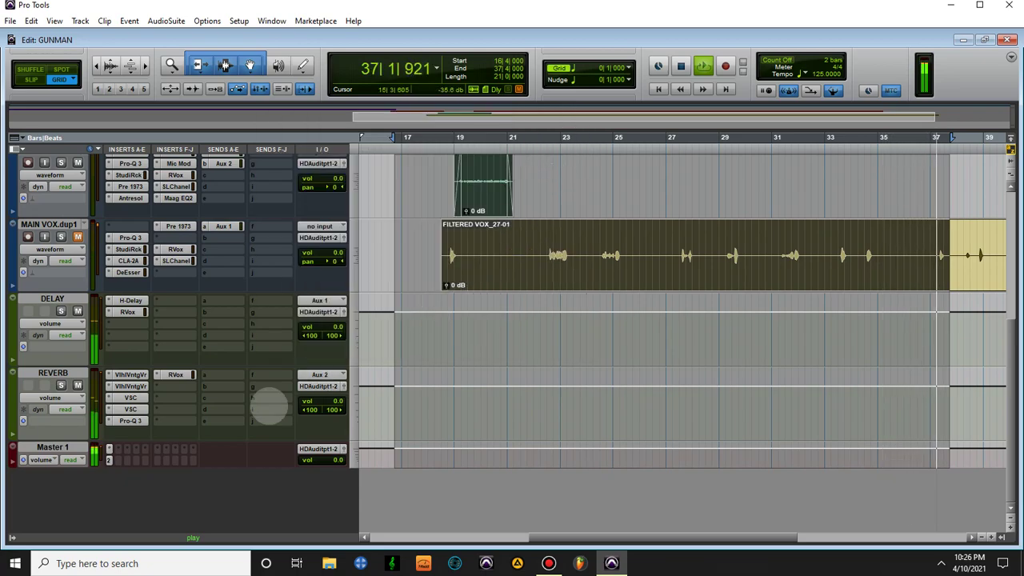
# - Review the REVERB track's second VerbSuite Classics, its Pro-Q 3 and its RVox compressor during playback
pyautogui.scroll(1, 158, 409)
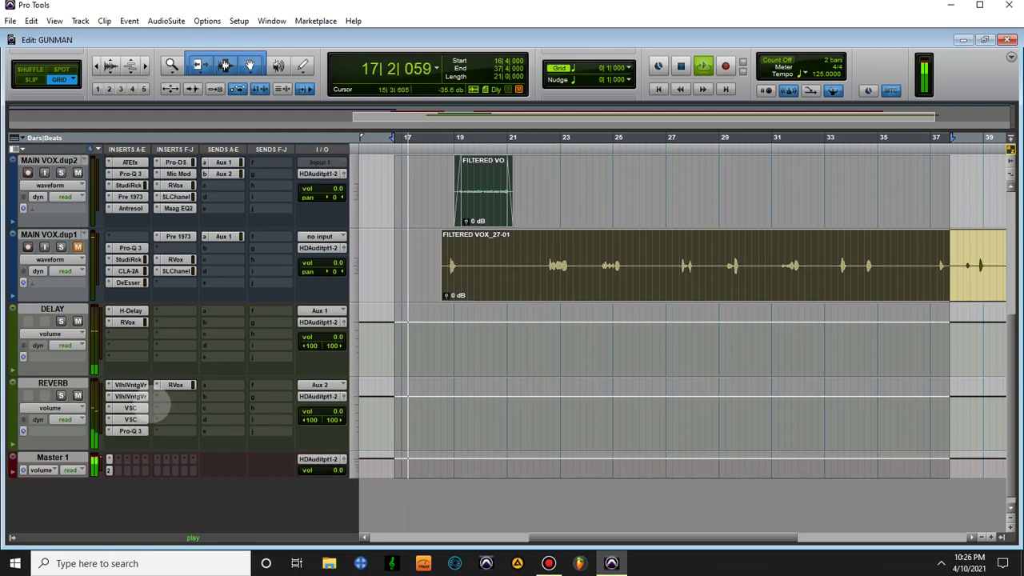
pyautogui.click(131, 419)
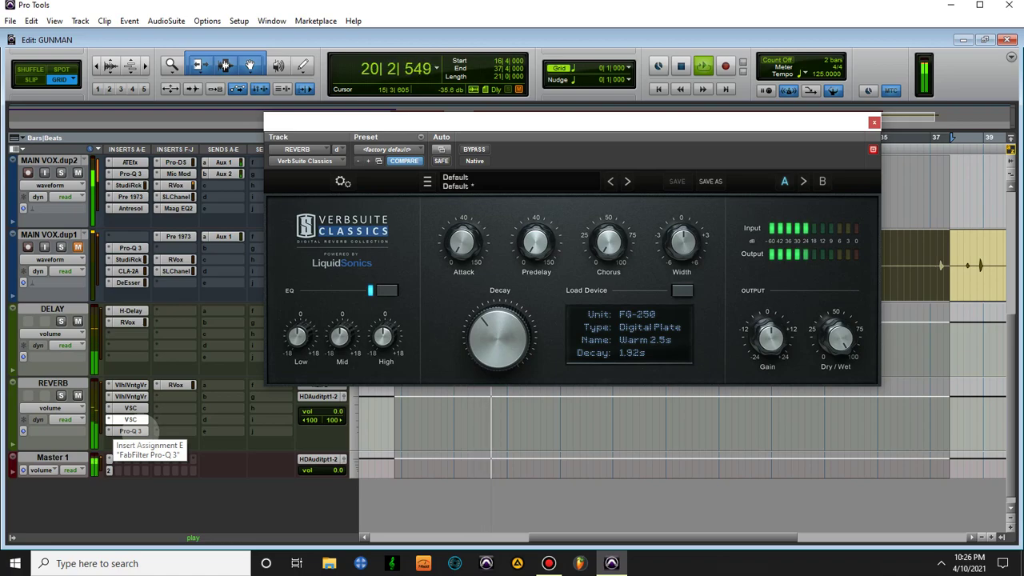
pyautogui.click(130, 431)
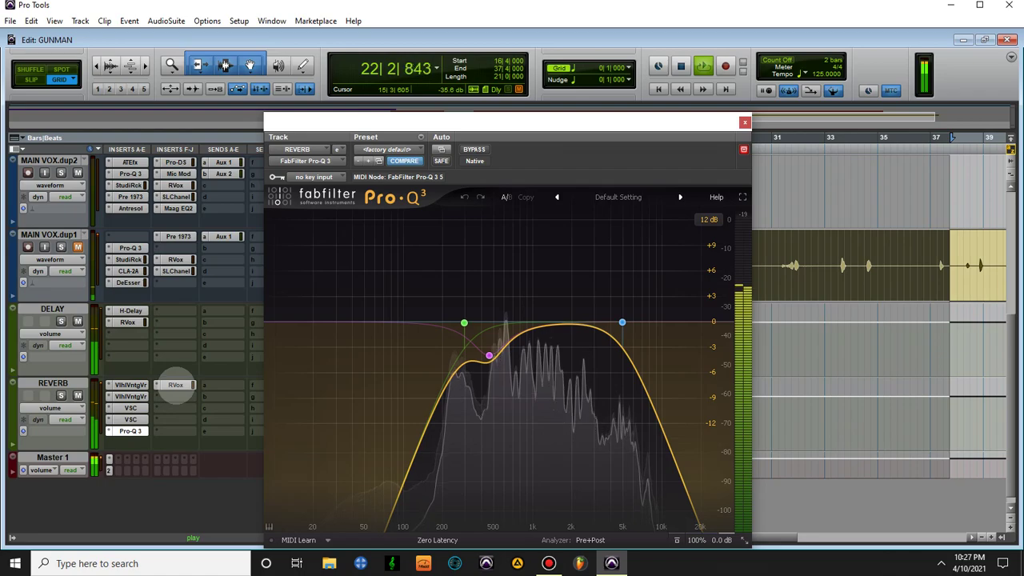
pyautogui.click(175, 385)
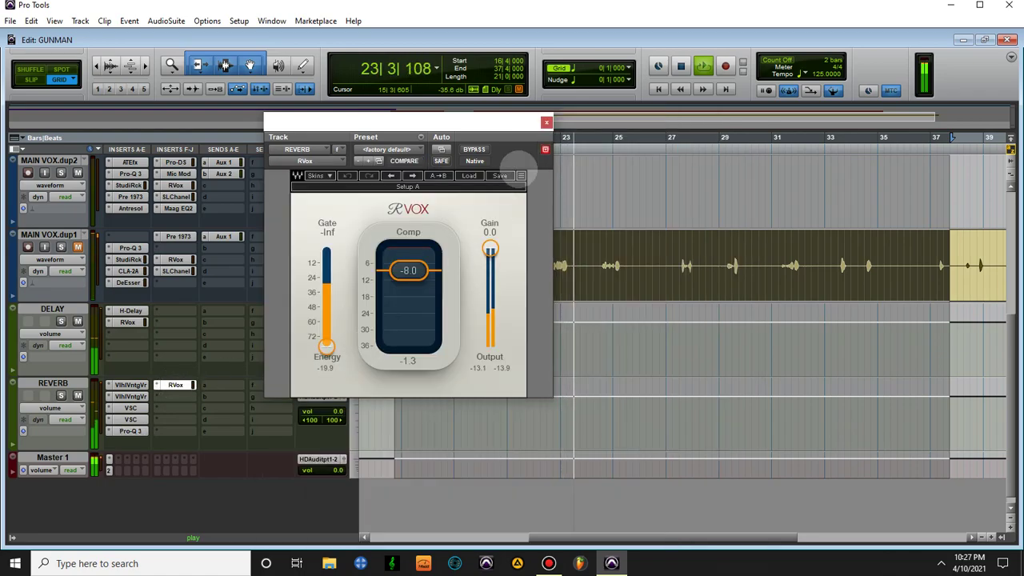
# - Close the RVox and inspect MAIN VOX's Auto-Tune EFX+, Pro-Q 3 and StudioRack inserts during playback
pyautogui.click(546, 122)
pyautogui.scroll(3, 476, 268)
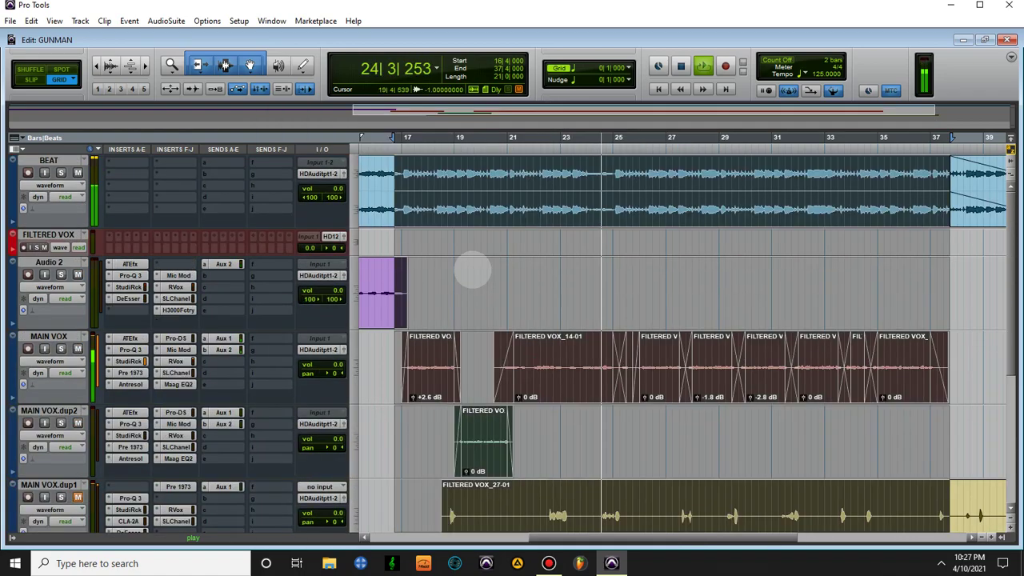
pyautogui.click(130, 339)
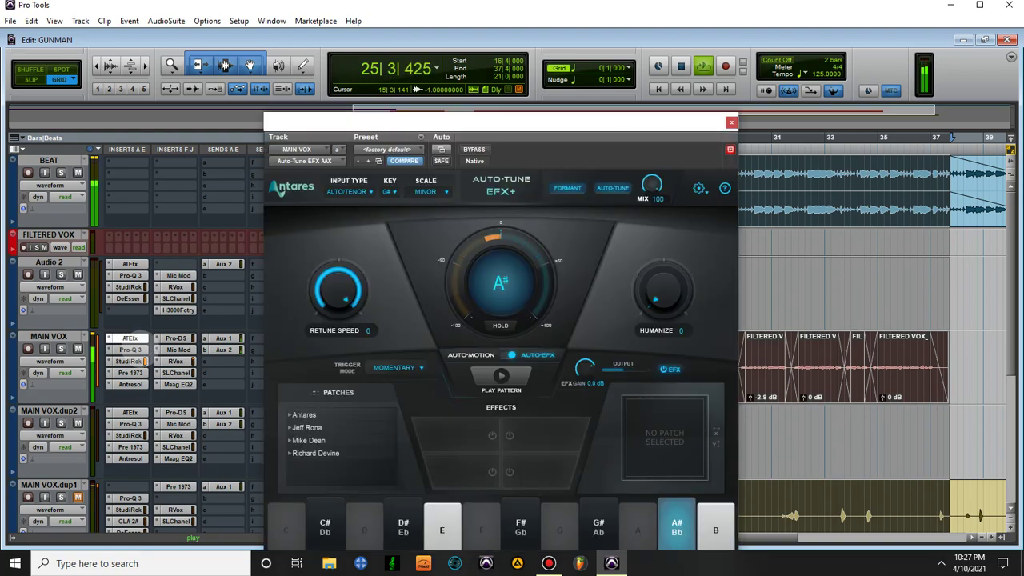
pyautogui.click(129, 349)
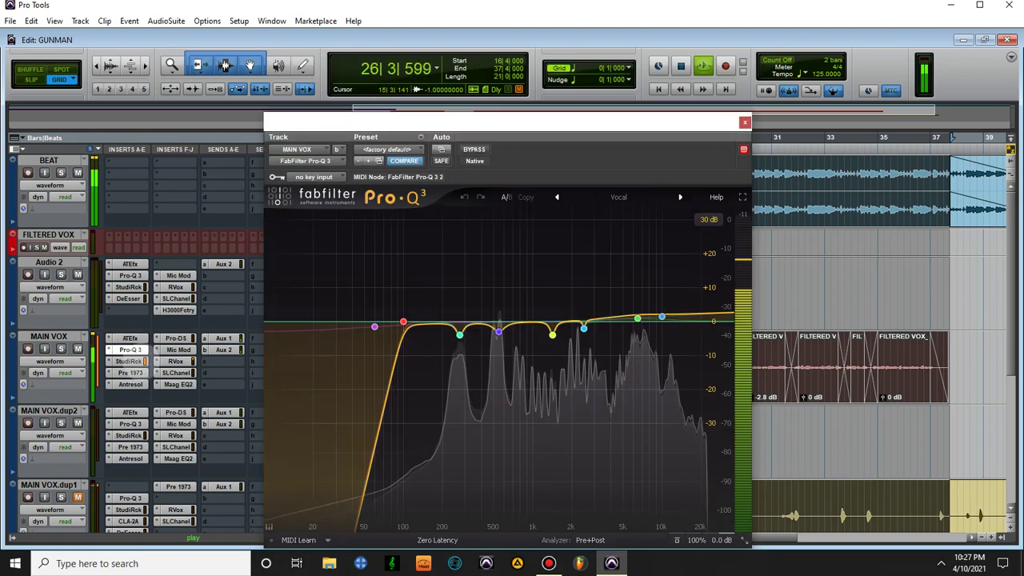
pyautogui.click(128, 361)
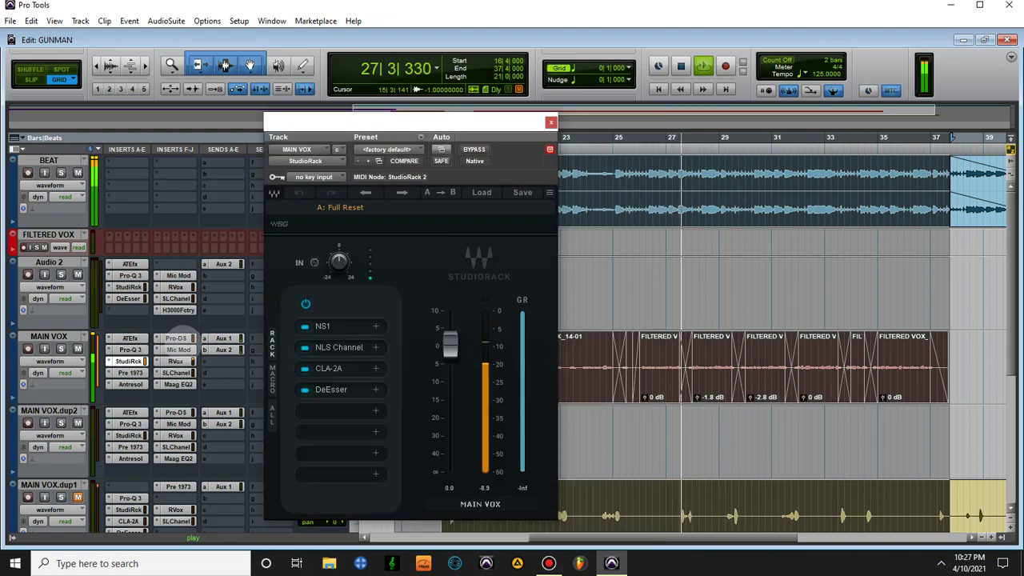
# - Review MAIN VOX's Pro-DS, Mic Mod, RVox, SSLChannel, Maag EQ2 and Antresol inserts
pyautogui.click(176, 338)
pyautogui.click(177, 350)
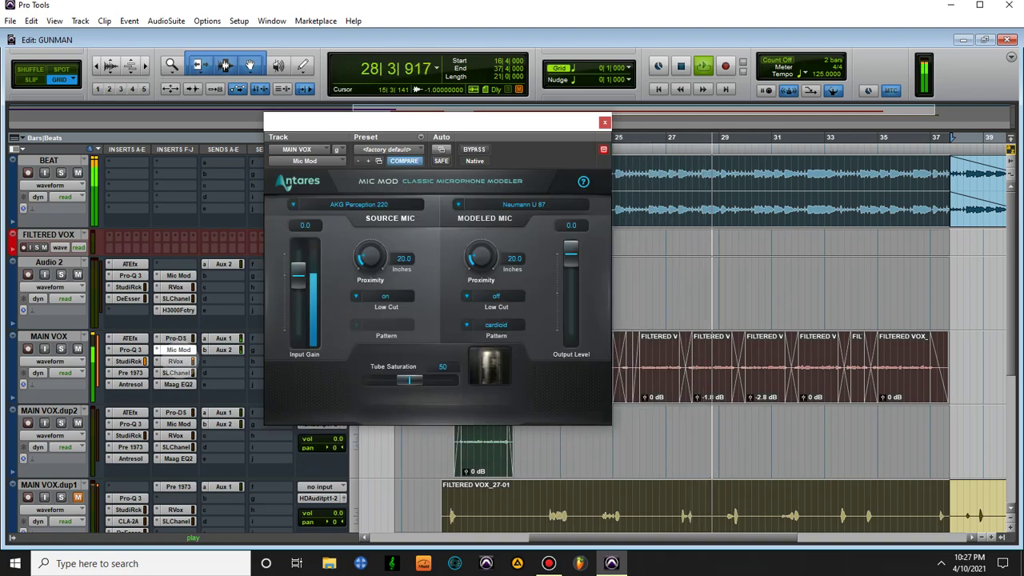
pyautogui.click(175, 360)
pyautogui.click(176, 373)
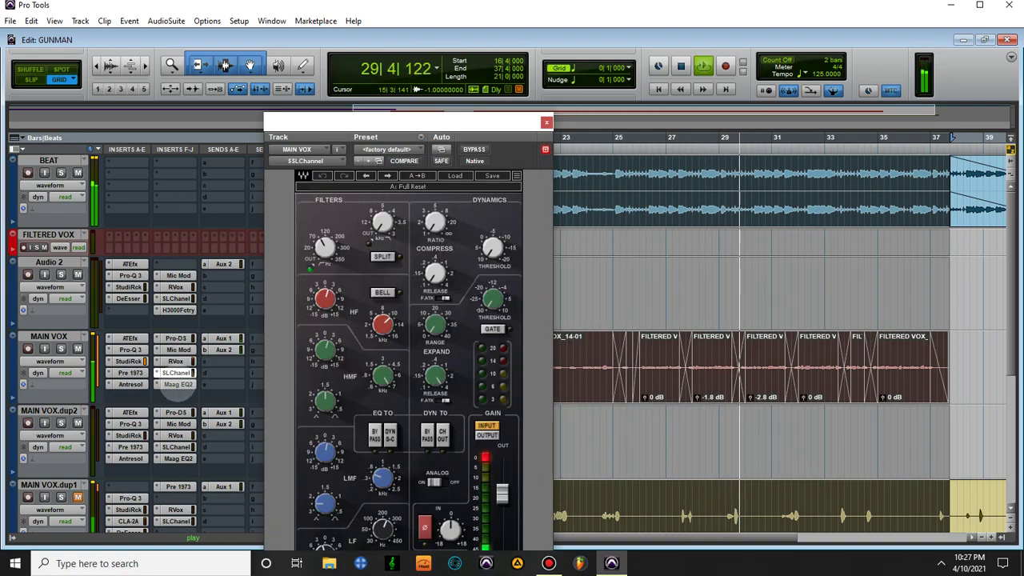
pyautogui.click(177, 384)
pyautogui.click(128, 384)
# - Review every insert on the REVERB track again, from the two ValhallaVintageVerbs through VerbSuite Classics and Pro-Q 3 to RVox
pyautogui.scroll(-4, 144, 384)
pyautogui.scroll(-4, 151, 382)
pyautogui.click(130, 374)
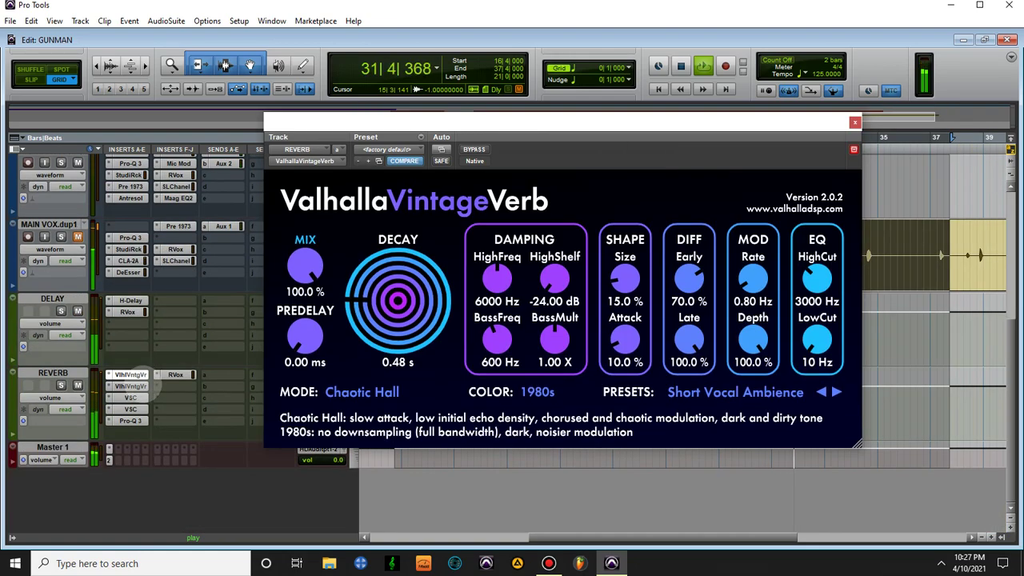
pyautogui.click(136, 387)
pyautogui.click(138, 397)
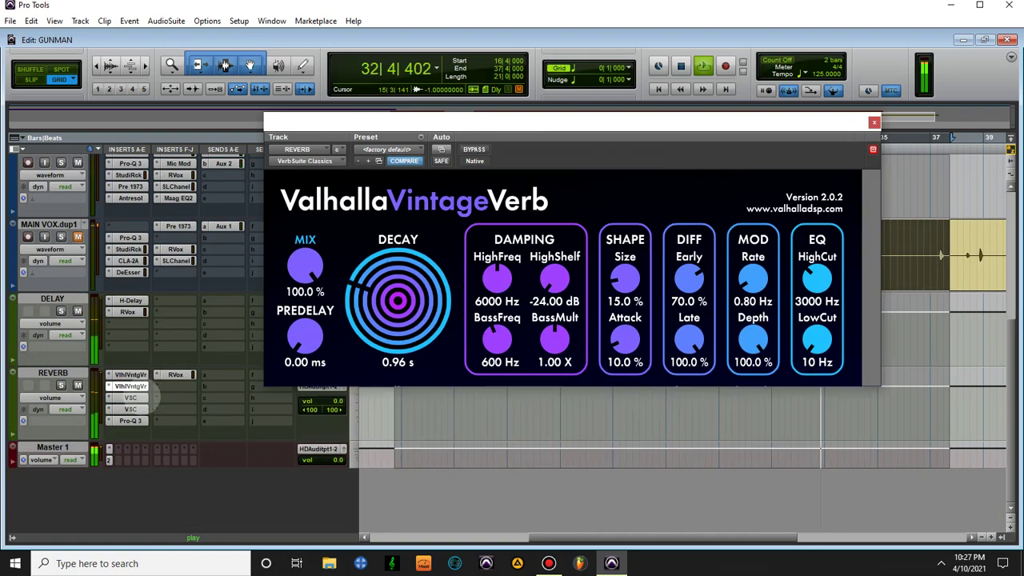
pyautogui.click(140, 409)
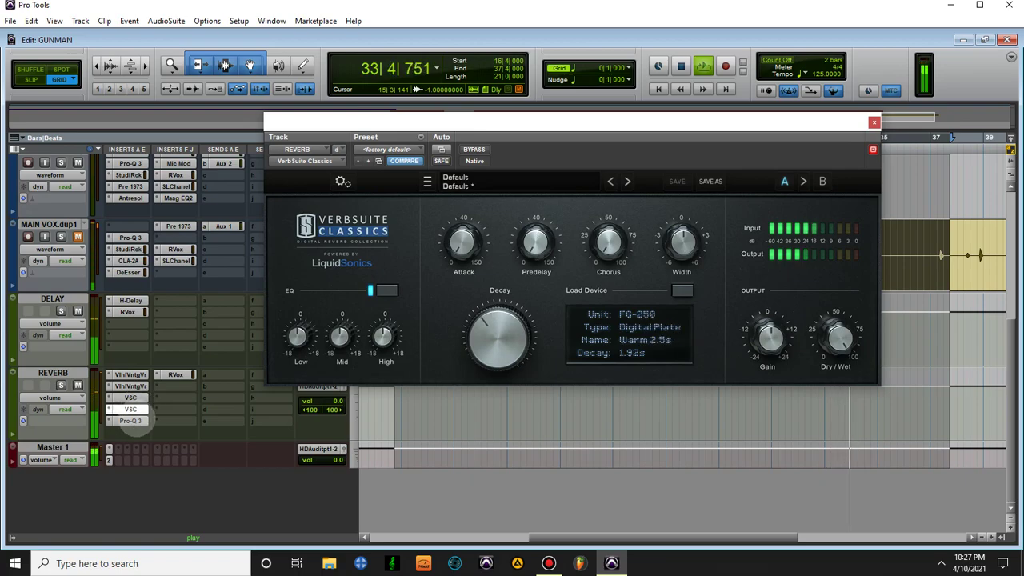
pyautogui.click(131, 421)
pyautogui.click(176, 375)
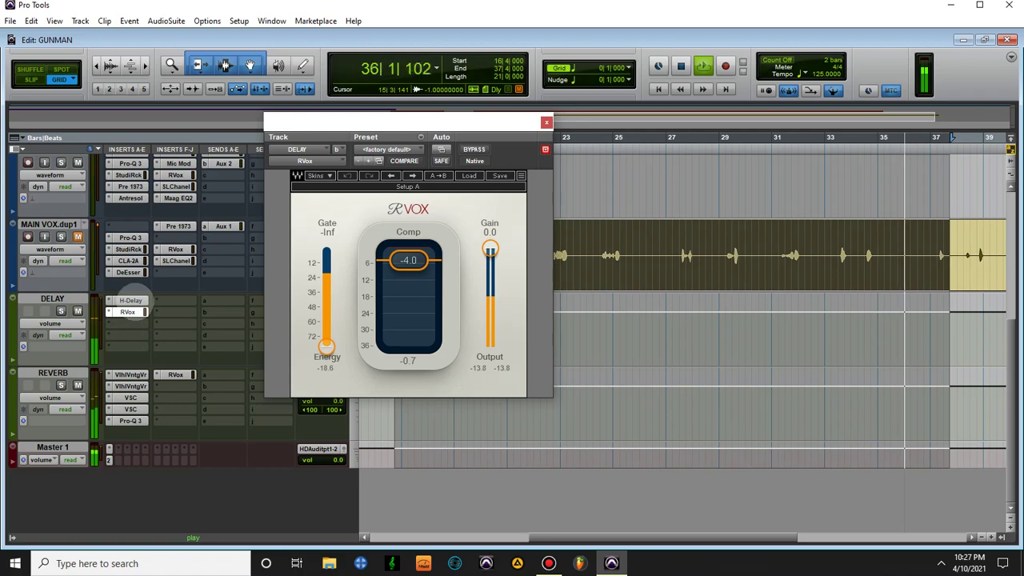
# - Check the DELAY track's H-Delay and MAIN VOX.dup1's RVox, closing the plug-in window
pyautogui.click(131, 300)
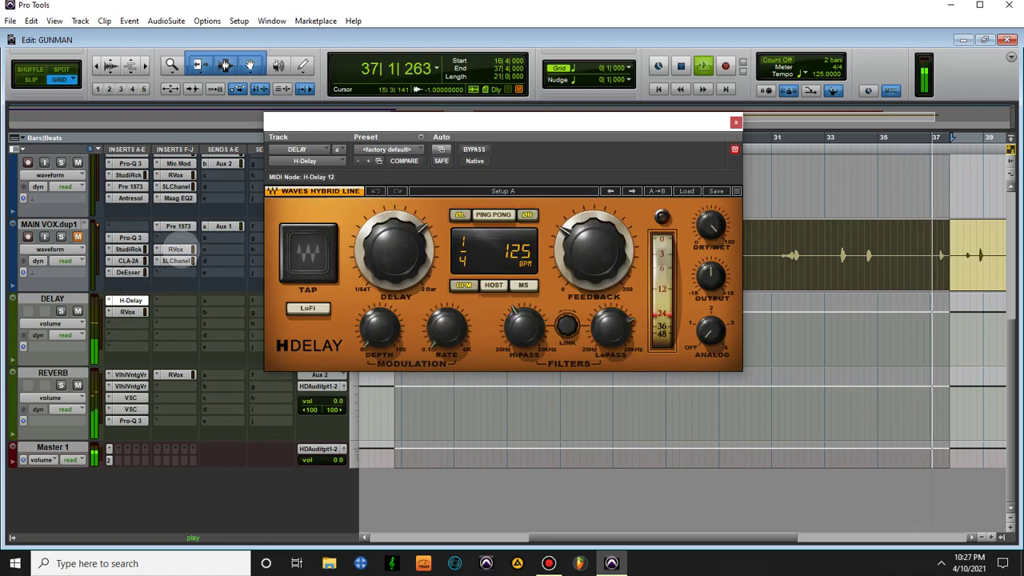
pyautogui.click(175, 249)
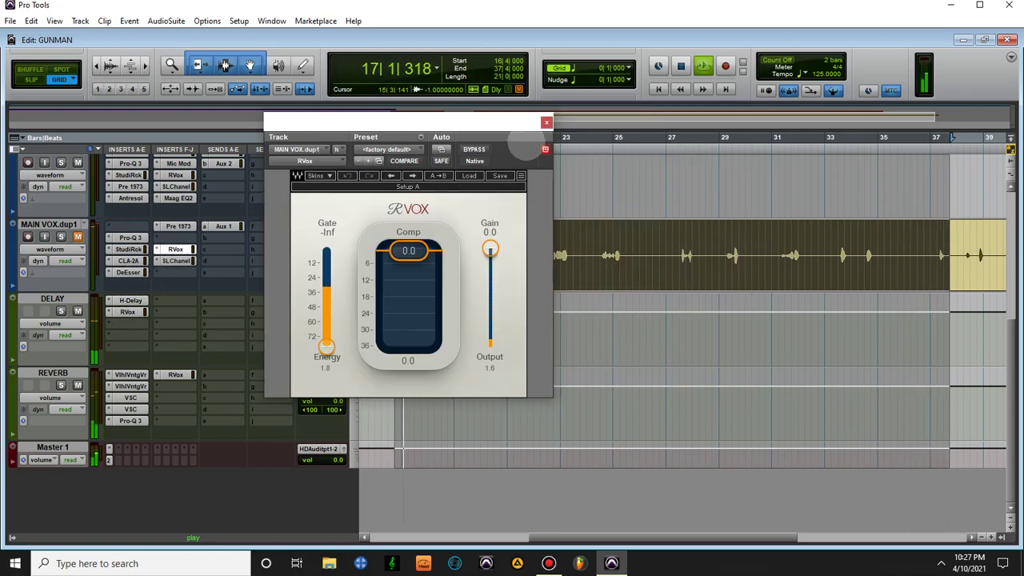
pyautogui.click(546, 121)
pyautogui.scroll(5, 221, 213)
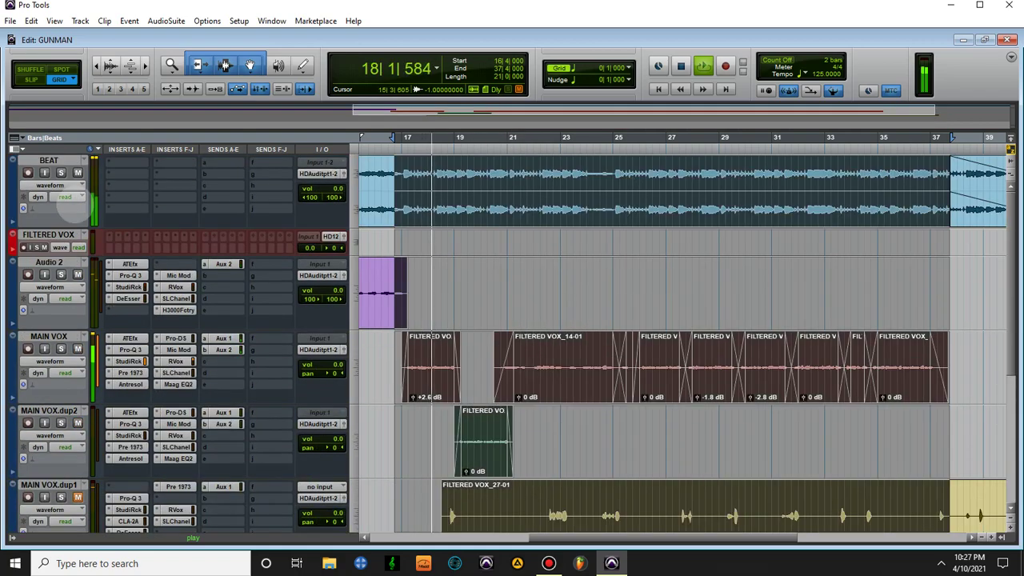
# - Mute the Aux 1 and Aux 2 sends on MAIN VOX.dup2 and MAIN VOX
pyautogui.scroll(-5, 78, 176)
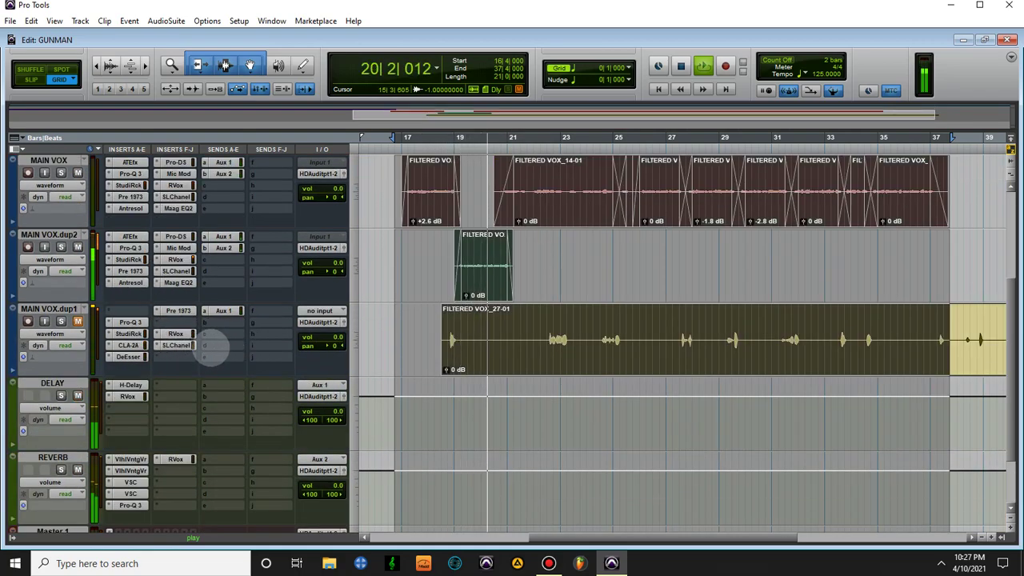
pyautogui.scroll(1, 211, 348)
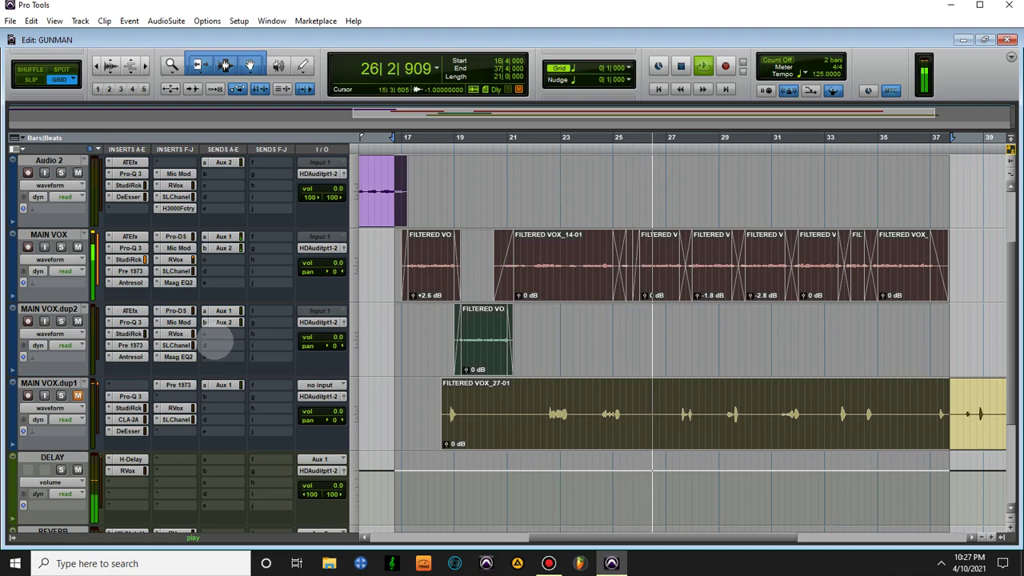
pyautogui.click(220, 334)
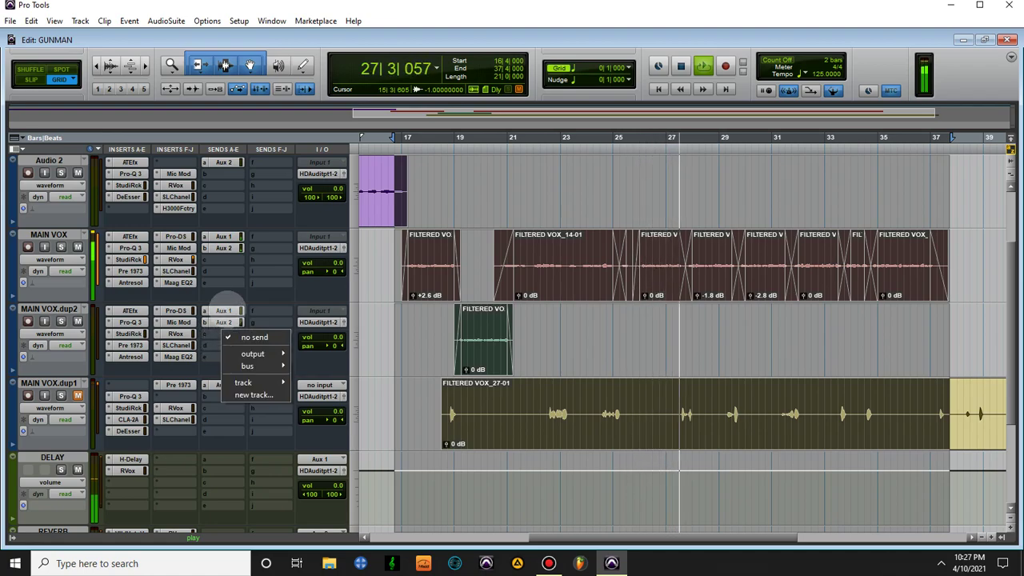
pyautogui.click(226, 323)
pyautogui.click(226, 317)
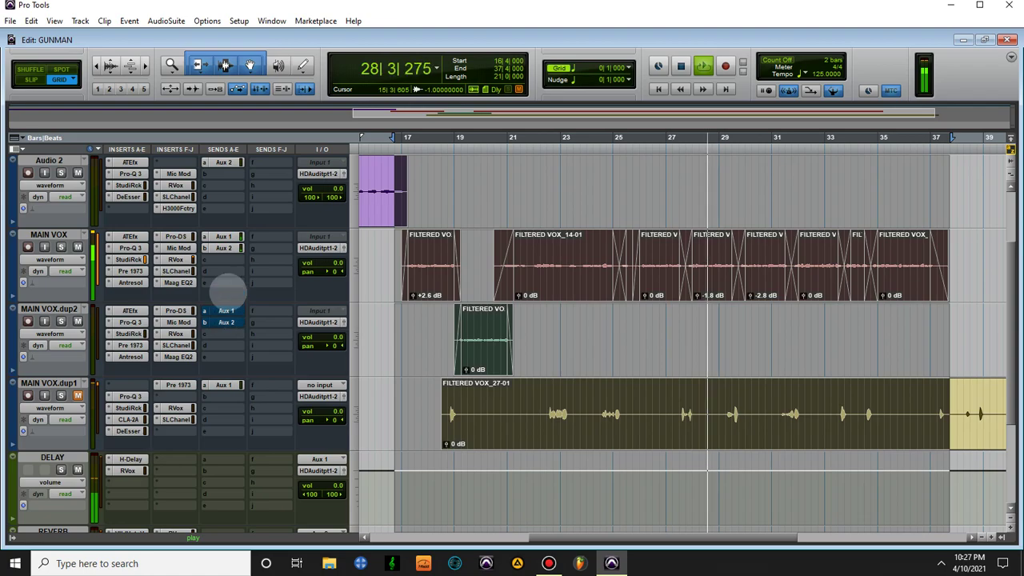
pyautogui.click(225, 237)
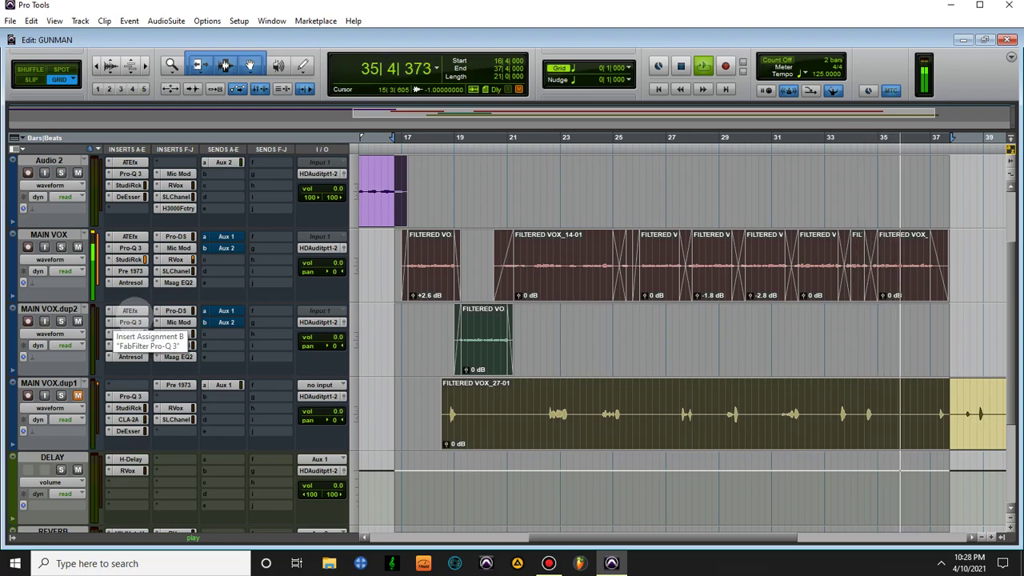
# - Bypass MAIN VOX's Maag EQ2, SSLChannel, RVox, Mic Mod, Pro-DS, Antresol and Pre 1973 inserts
pyautogui.click(178, 283)
pyautogui.click(178, 282)
pyautogui.keyDown('ctrl'); pyautogui.click(177, 281); pyautogui.keyUp('ctrl')
pyautogui.keyDown('ctrl'); pyautogui.click(177, 272); pyautogui.keyUp('ctrl')
pyautogui.keyDown('ctrl'); pyautogui.click(177, 260); pyautogui.keyUp('ctrl')
pyautogui.keyDown('ctrl'); pyautogui.click(179, 248); pyautogui.keyUp('ctrl')
pyautogui.keyDown('ctrl'); pyautogui.click(177, 237); pyautogui.keyUp('ctrl')
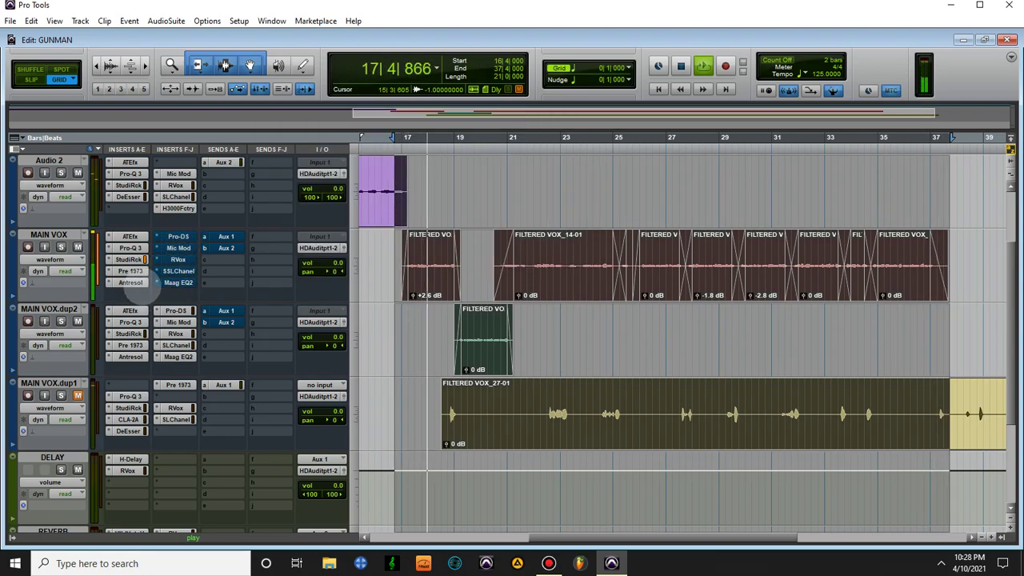
pyautogui.keyDown('ctrl'); pyautogui.click(129, 282); pyautogui.keyUp('ctrl')
pyautogui.keyDown('ctrl'); pyautogui.click(130, 272); pyautogui.keyUp('ctrl')
# - Bypass all ten inserts on MAIN VOX.dup2, from Auto-Tune EFX through Maag EQ2
pyautogui.keyDown('ctrl'); pyautogui.click(130, 311); pyautogui.keyUp('ctrl')
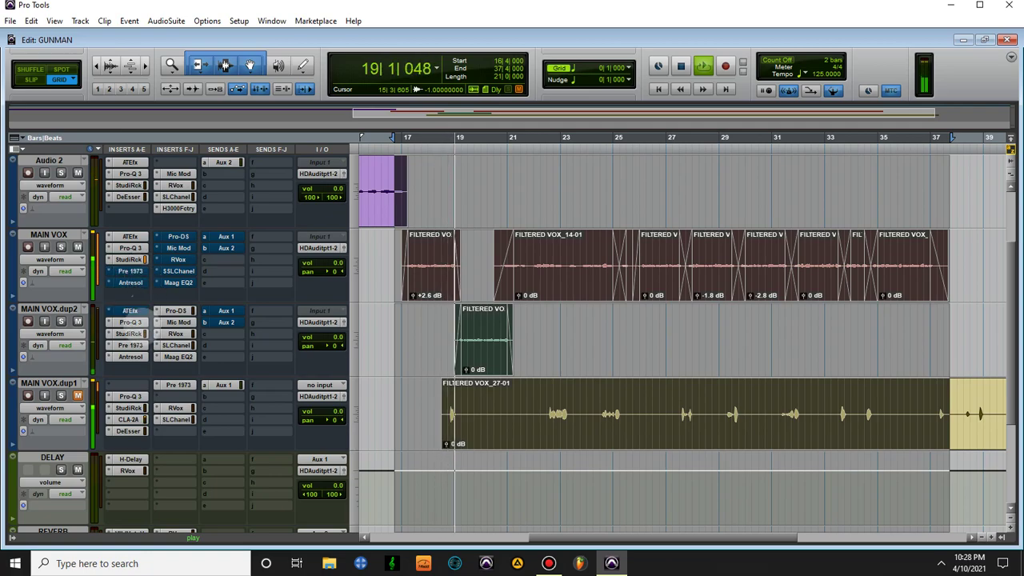
pyautogui.keyDown('ctrl'); pyautogui.click(129, 322); pyautogui.keyUp('ctrl')
pyautogui.keyDown('ctrl'); pyautogui.click(130, 334); pyautogui.keyUp('ctrl')
pyautogui.keyDown('ctrl'); pyautogui.click(130, 344); pyautogui.keyUp('ctrl')
pyautogui.keyDown('ctrl'); pyautogui.click(130, 357); pyautogui.keyUp('ctrl')
pyautogui.keyDown('ctrl'); pyautogui.click(177, 310); pyautogui.keyUp('ctrl')
pyautogui.keyDown('ctrl'); pyautogui.click(177, 322); pyautogui.keyUp('ctrl')
pyautogui.keyDown('ctrl'); pyautogui.click(177, 334); pyautogui.keyUp('ctrl')
pyautogui.keyDown('ctrl'); pyautogui.click(177, 344); pyautogui.keyUp('ctrl')
pyautogui.keyDown('ctrl'); pyautogui.click(177, 356); pyautogui.keyUp('ctrl')
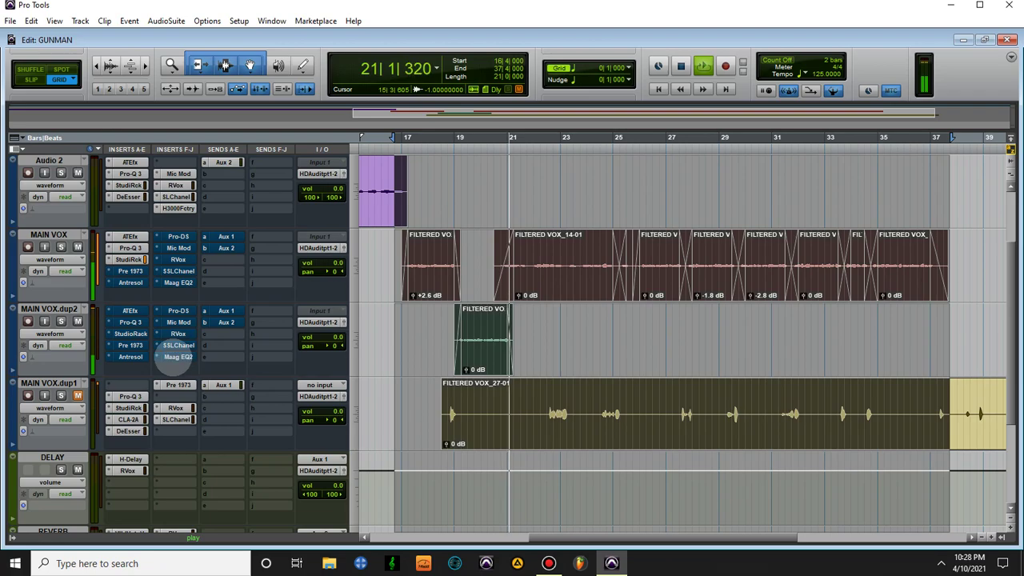
# - Turn Auto-Tune EFX back on for MAIN VOX.dup2, and bypass StudioRack and Pro-Q 3 on MAIN VOX, keeping its Auto-Tune EFX active
pyautogui.keyDown('ctrl'); pyautogui.click(129, 311); pyautogui.keyUp('ctrl')
pyautogui.keyDown('ctrl'); pyautogui.click(133, 259); pyautogui.keyUp('ctrl')
pyautogui.keyDown('ctrl'); pyautogui.click(133, 248); pyautogui.keyUp('ctrl')
pyautogui.keyDown('ctrl'); pyautogui.click(134, 236); pyautogui.keyUp('ctrl')
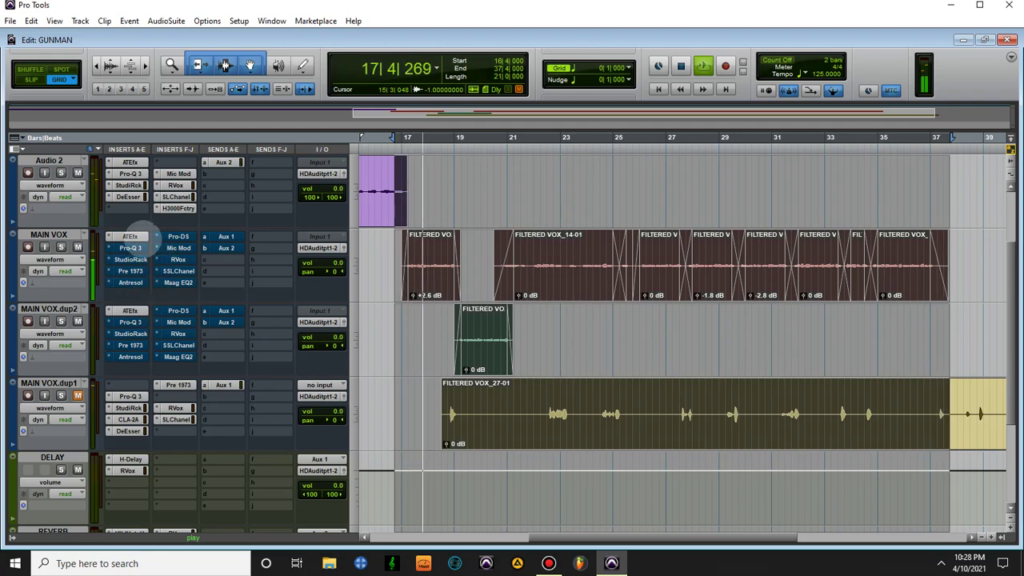
# - Inspect Auto-Tune EFX+ on MAIN VOX and MAIN VOX.dup2, and MAIN VOX's Pro-Q 3, closing the plug-in windows
pyautogui.click(132, 236)
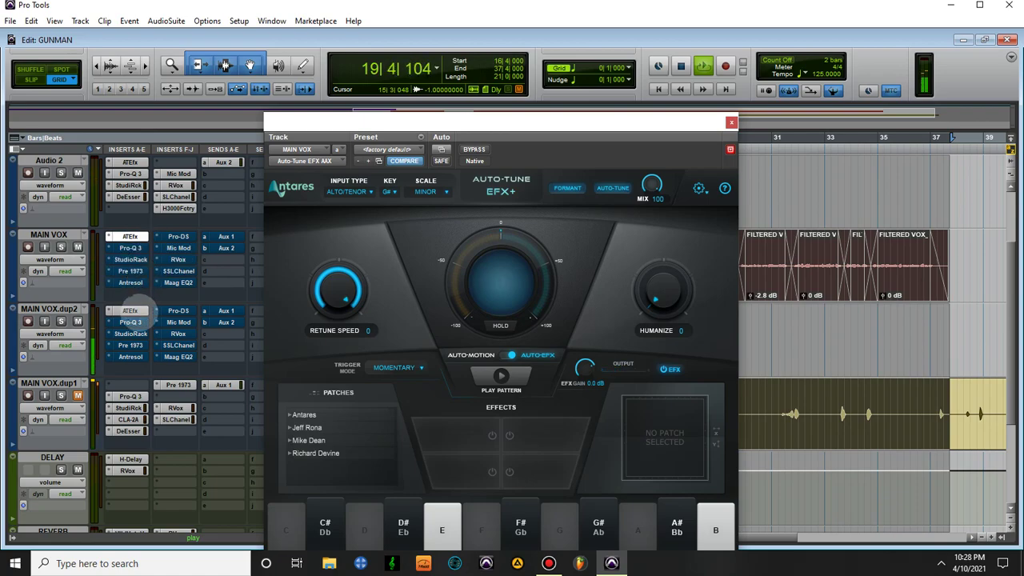
pyautogui.click(130, 311)
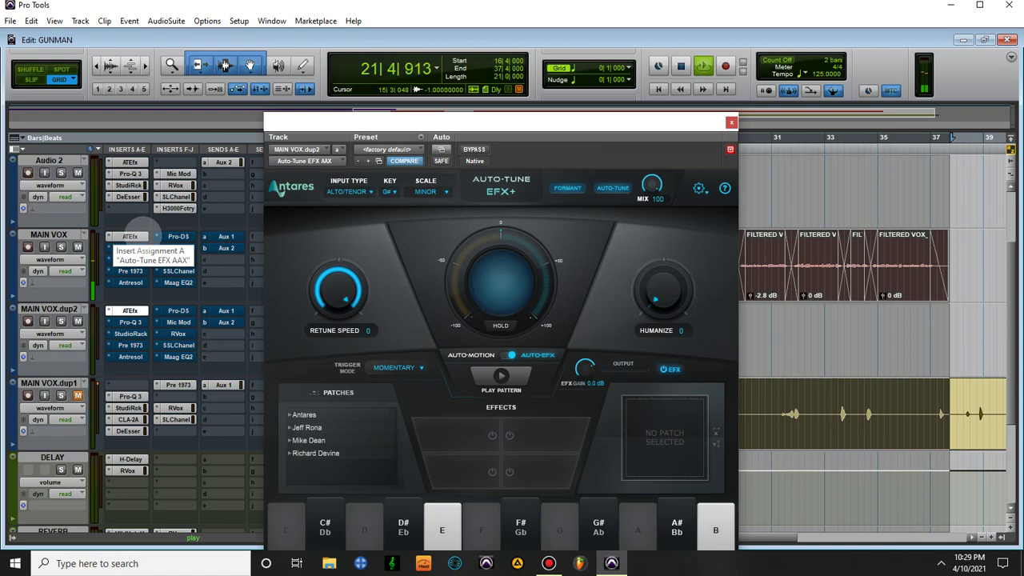
pyautogui.click(131, 237)
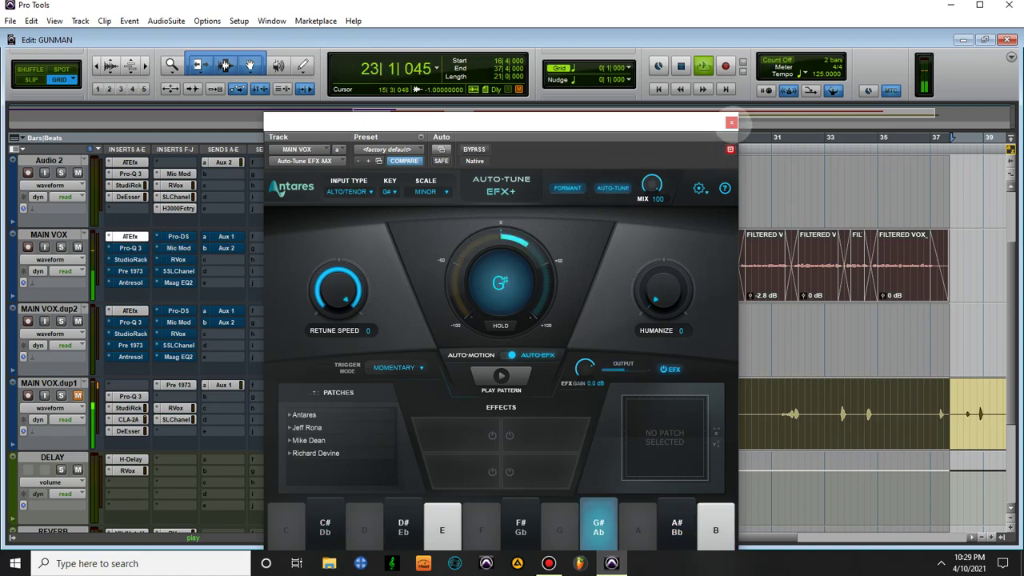
pyautogui.click(731, 123)
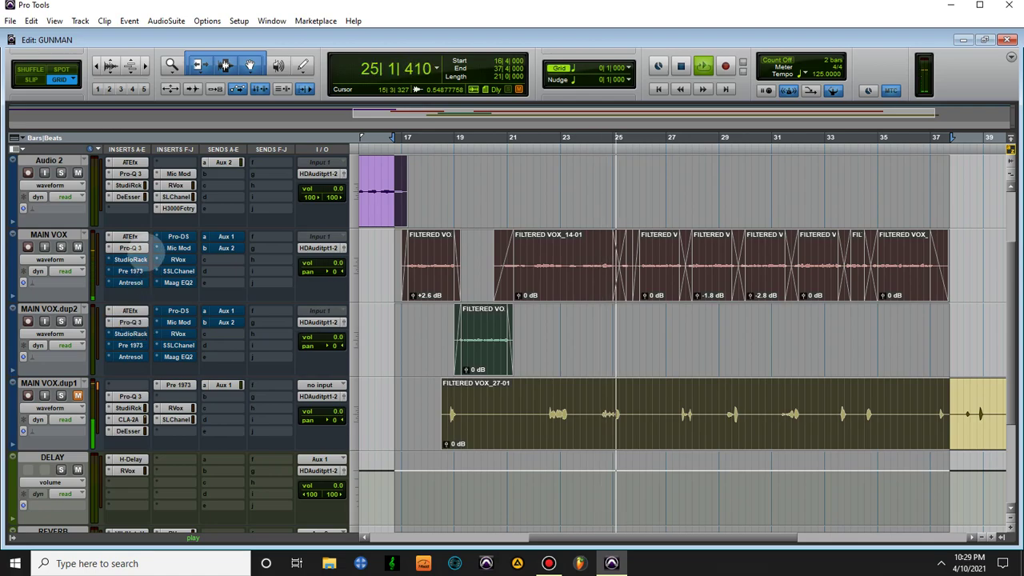
pyautogui.click(130, 249)
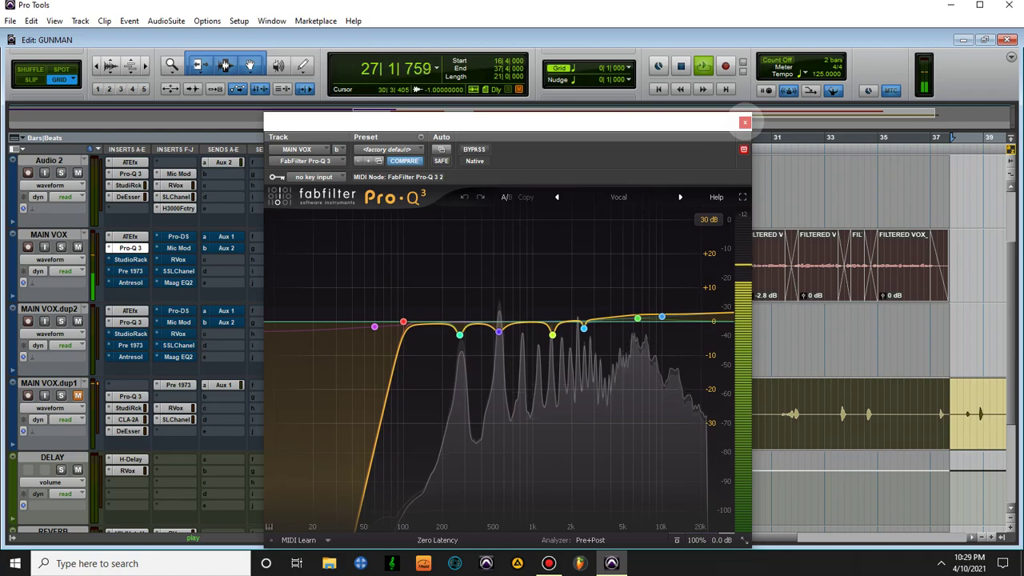
pyautogui.click(744, 122)
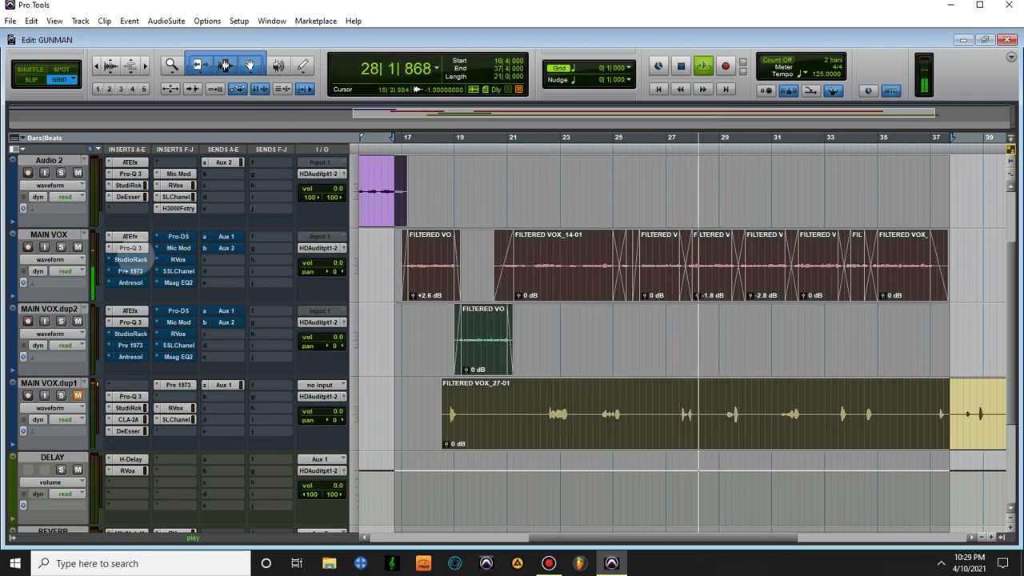
# - Open MAIN VOX's StudioRack and inspect its NS1, NLS Channel, CLA-2A and DeEsser modules one after another
pyautogui.click(128, 259)
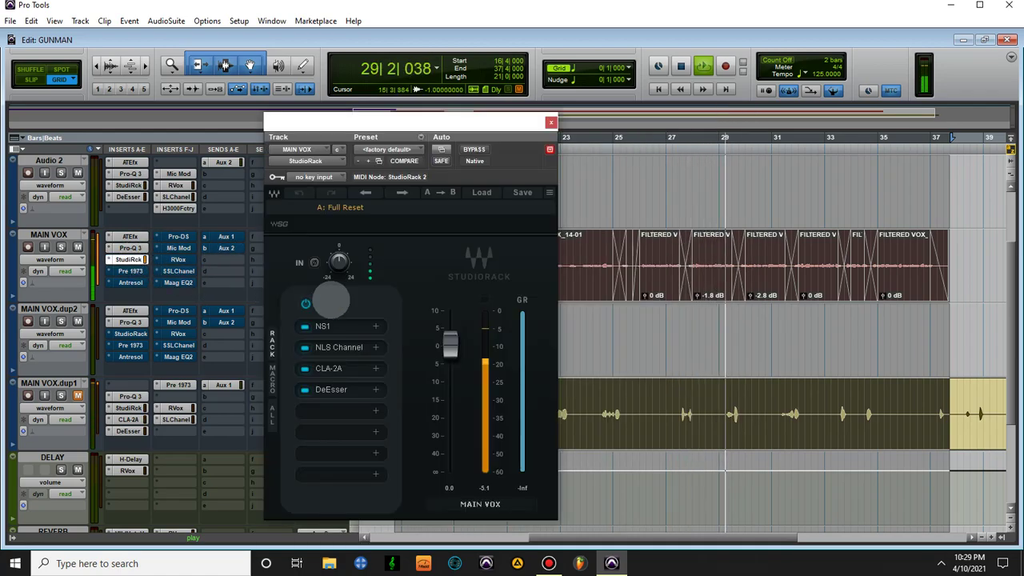
pyautogui.click(352, 325)
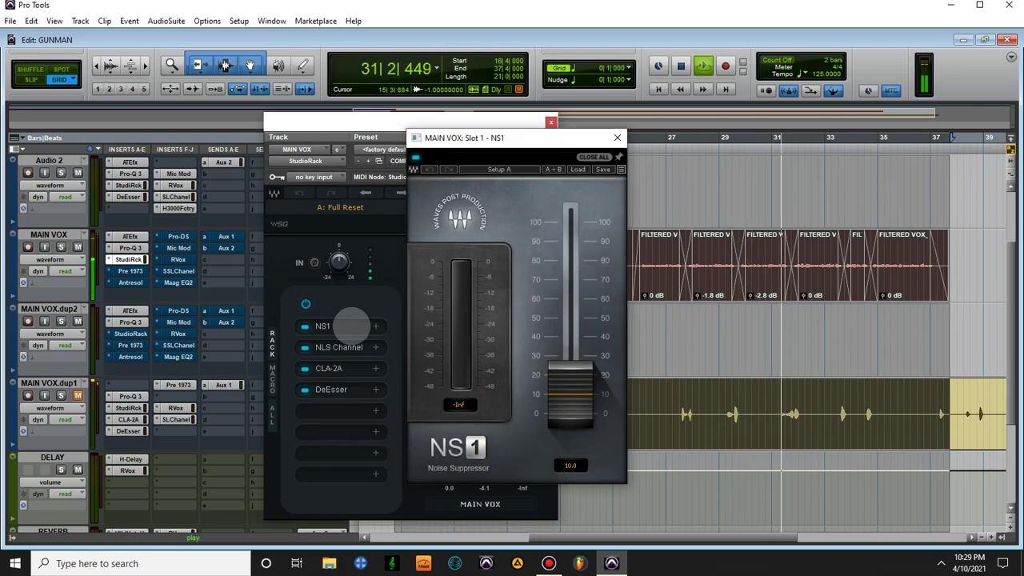
pyautogui.click(352, 325)
pyautogui.click(350, 347)
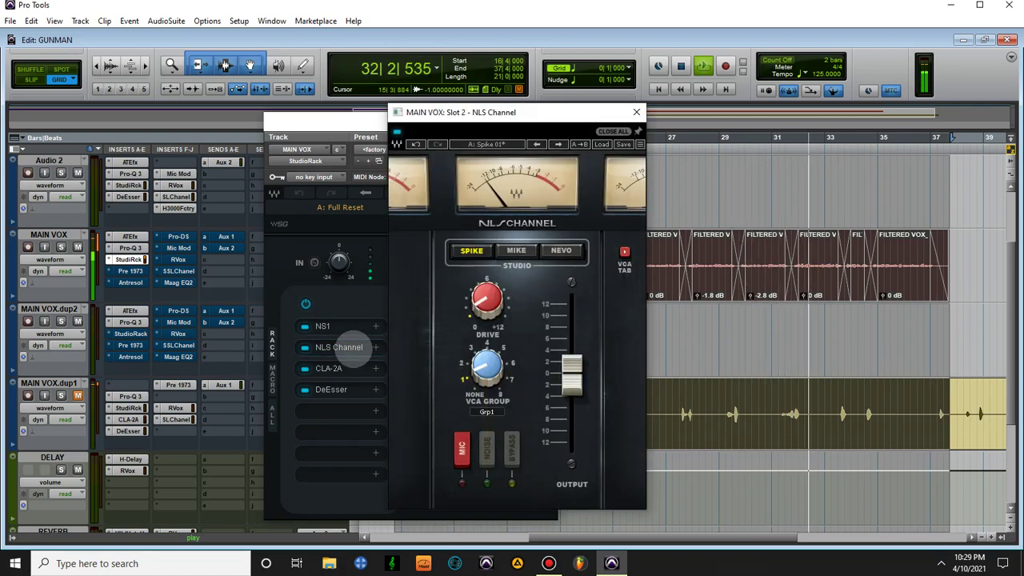
pyautogui.click(349, 347)
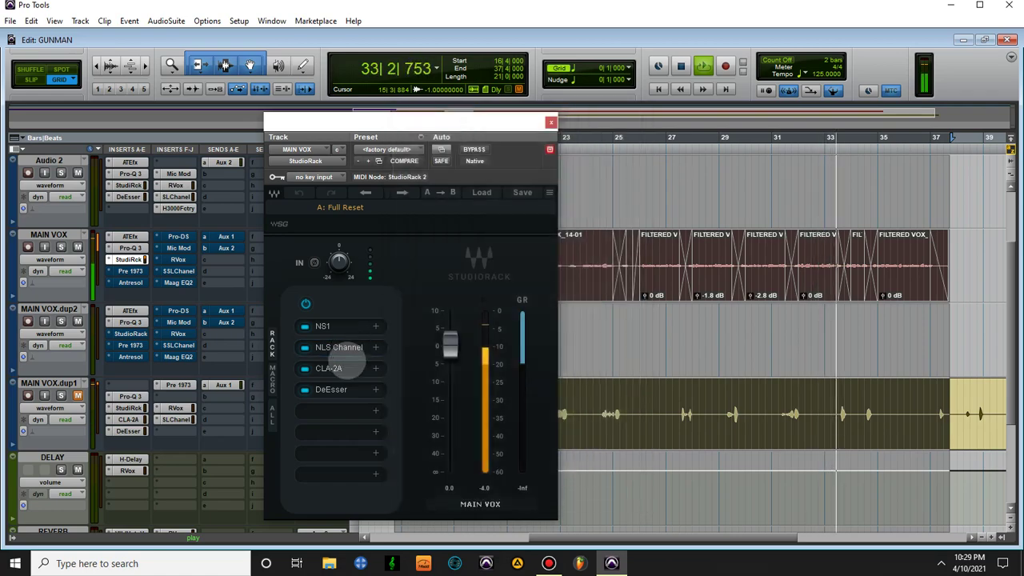
pyautogui.click(350, 368)
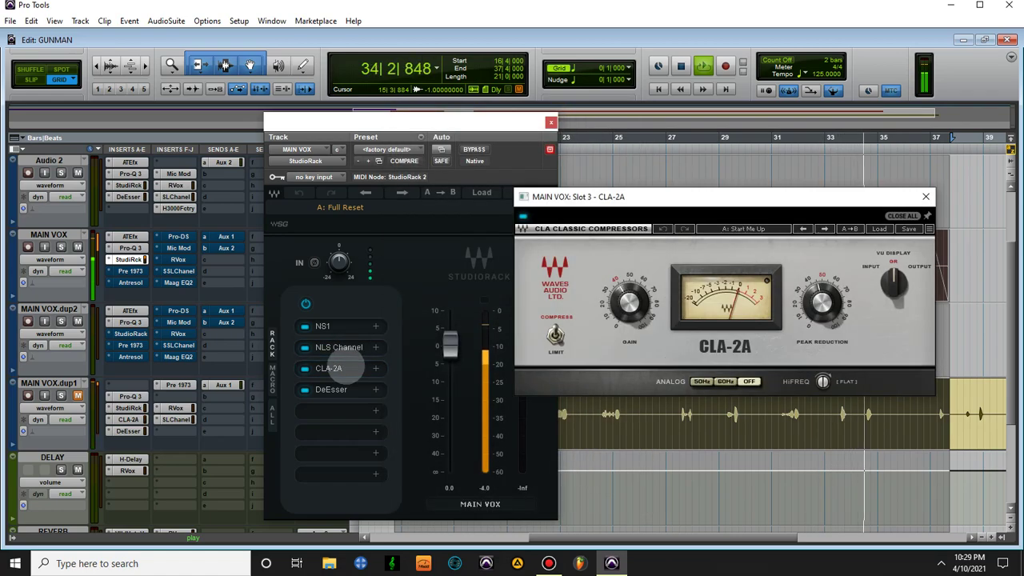
pyautogui.click(350, 368)
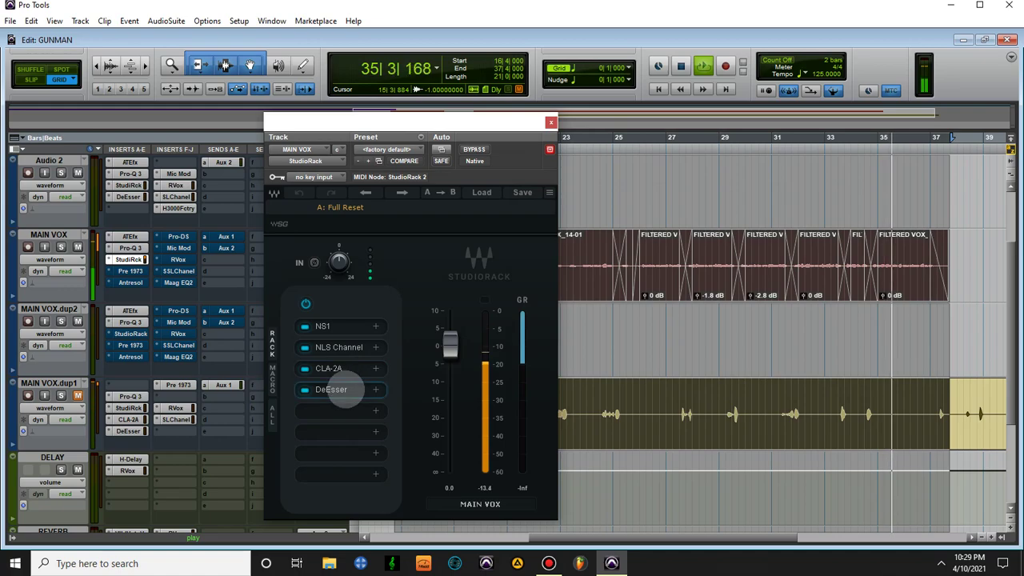
pyautogui.click(348, 390)
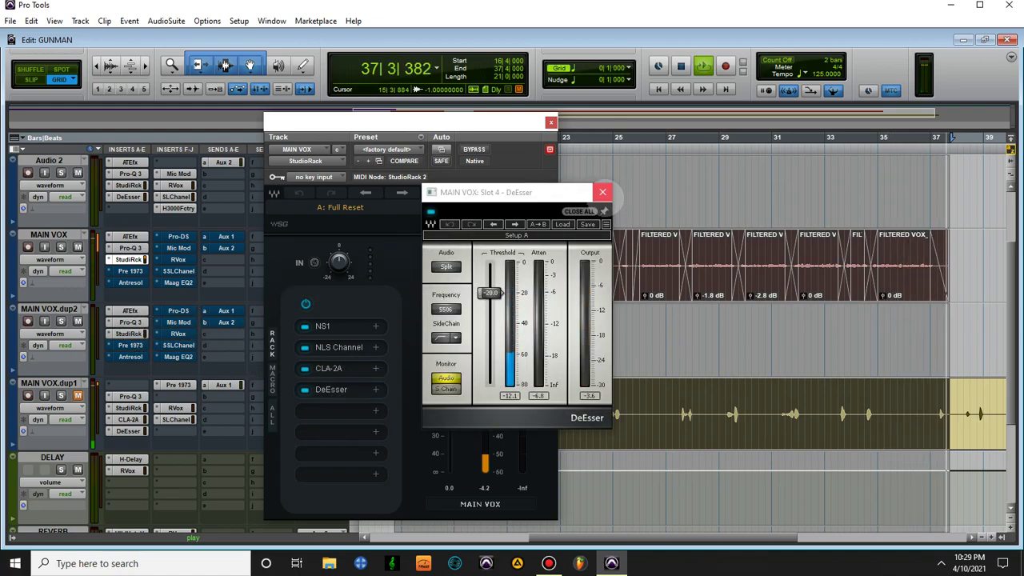
# - Close the DeEsser and StudioRack windows, turn Pre 1973 back on for MAIN VOX and MAIN VOX.dup2, and inspect MAIN VOX's Pre 1973
pyautogui.click(602, 192)
pyautogui.click(551, 122)
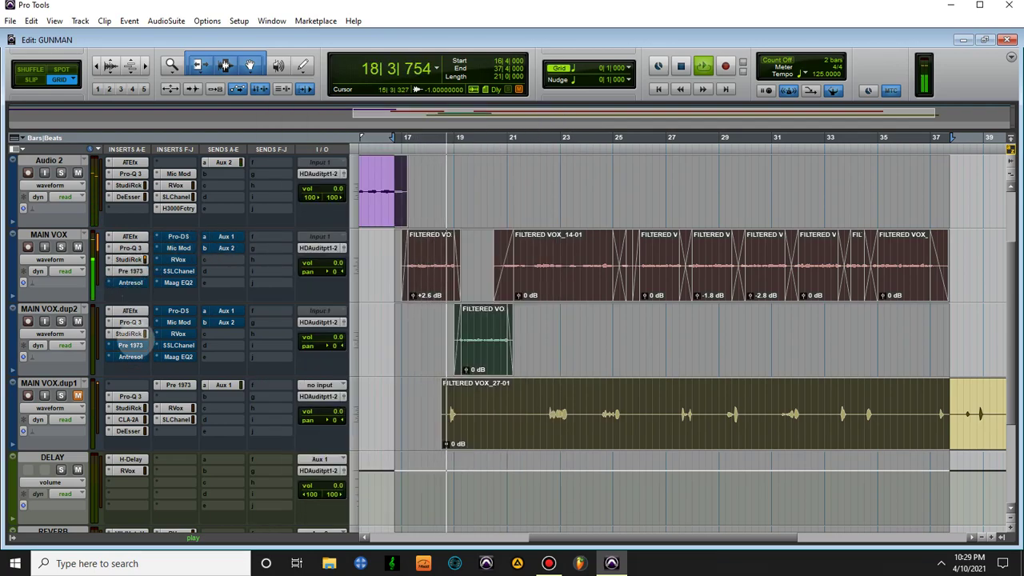
pyautogui.click(131, 283)
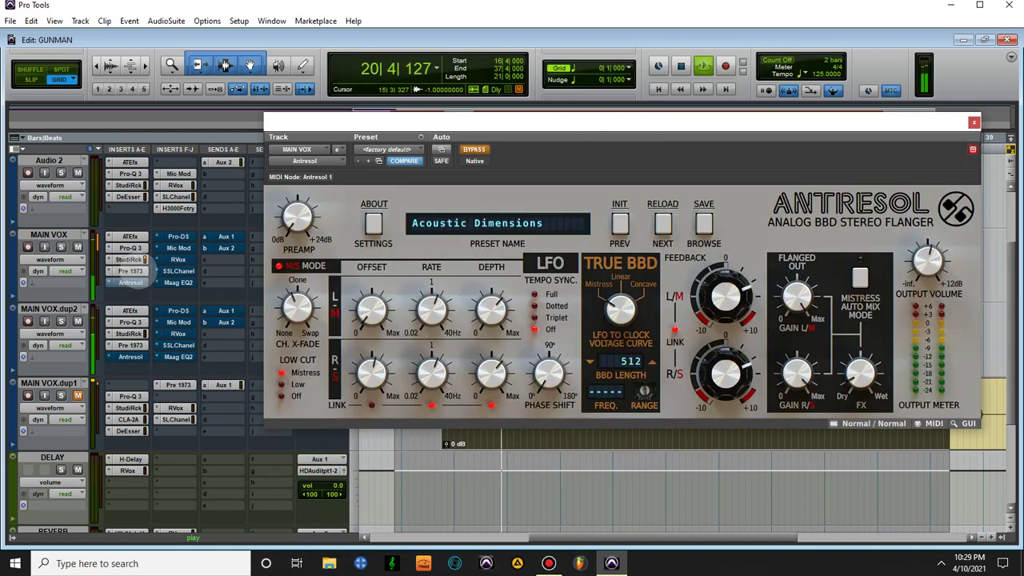
pyautogui.click(130, 272)
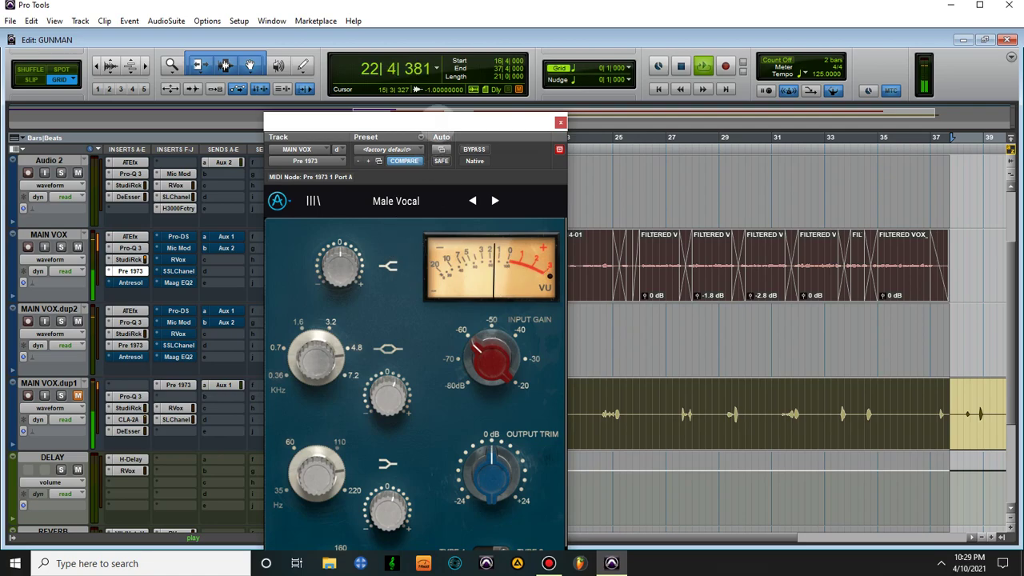
pyautogui.moveTo(448, 123); pyautogui.dragTo(571, 46)
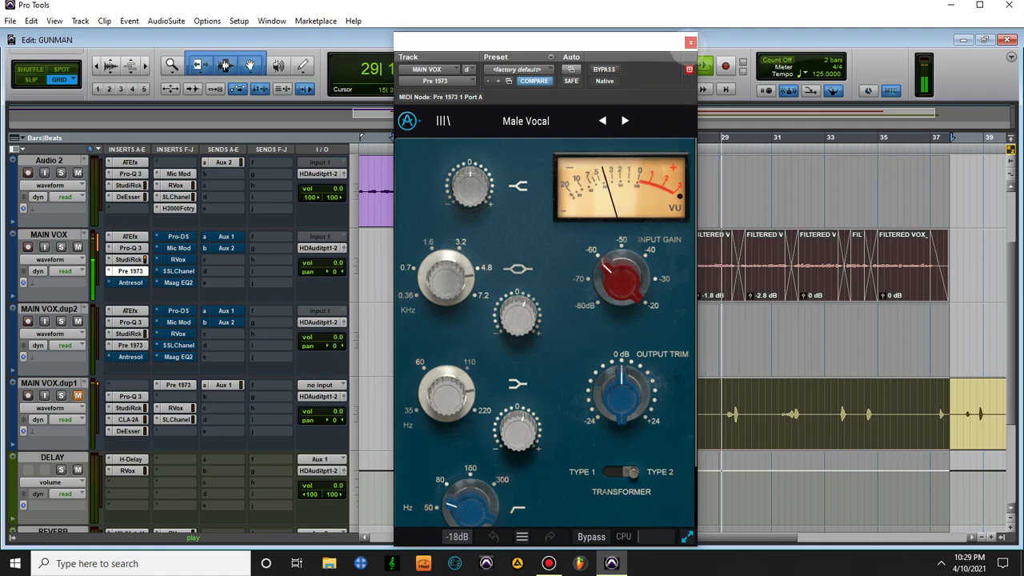
pyautogui.click(690, 42)
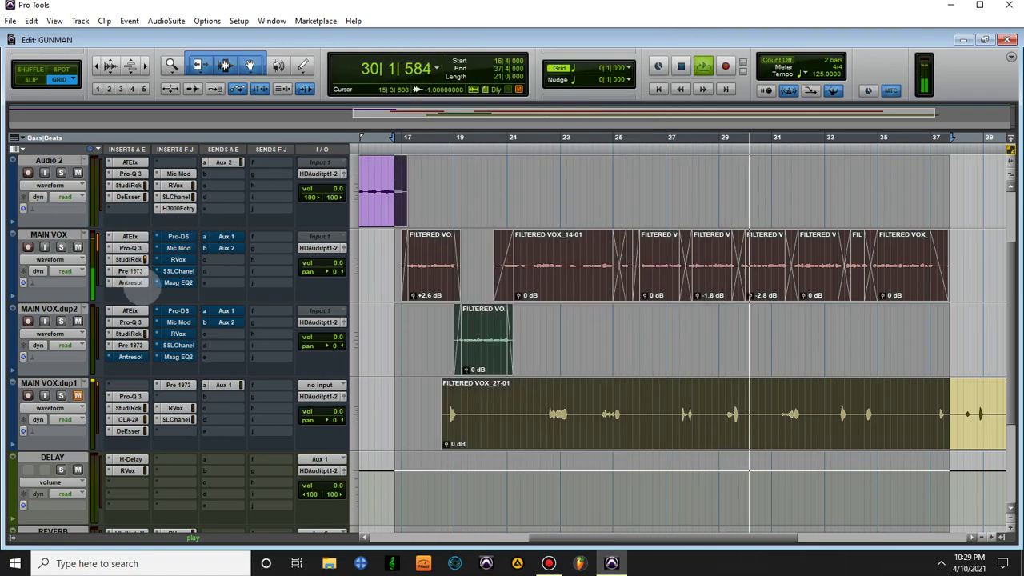
# - Turn Antresol back on for MAIN VOX and MAIN VOX.dup2, and inspect MAIN VOX's Antresol flanger settings
pyautogui.keyDown('ctrl'); pyautogui.click(136, 356); pyautogui.keyUp('ctrl')
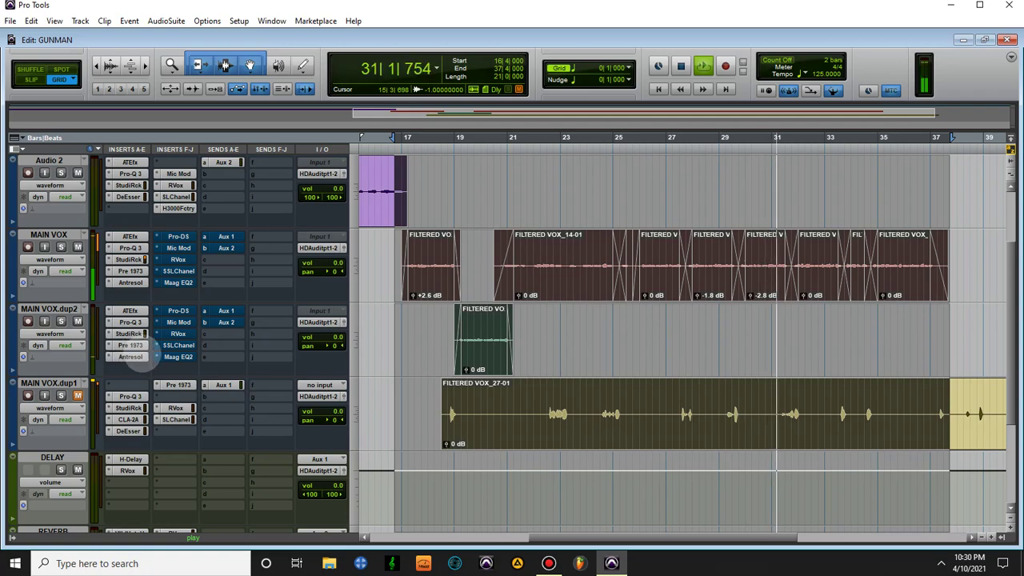
pyautogui.click(132, 357)
pyautogui.click(132, 357)
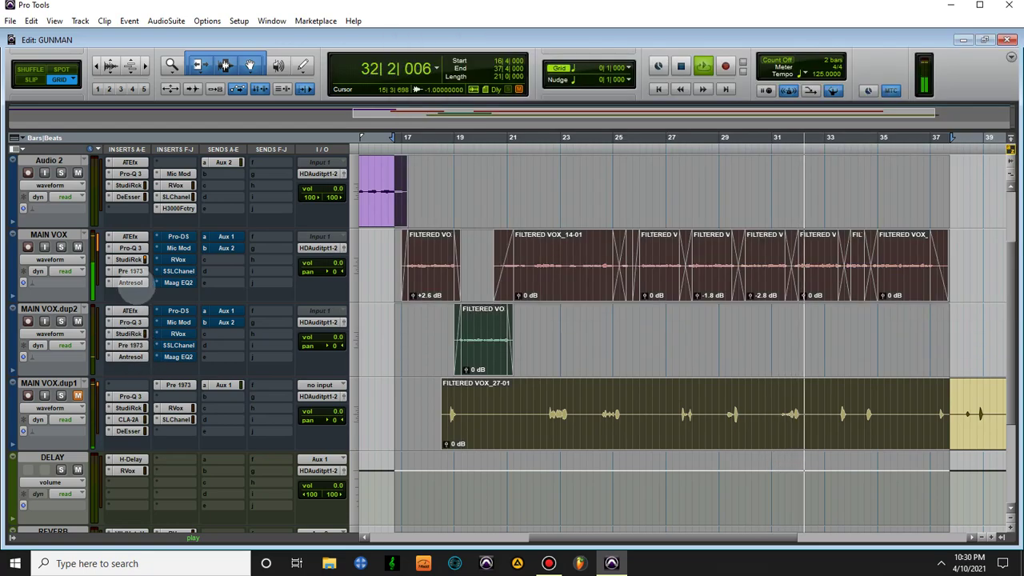
pyautogui.click(130, 283)
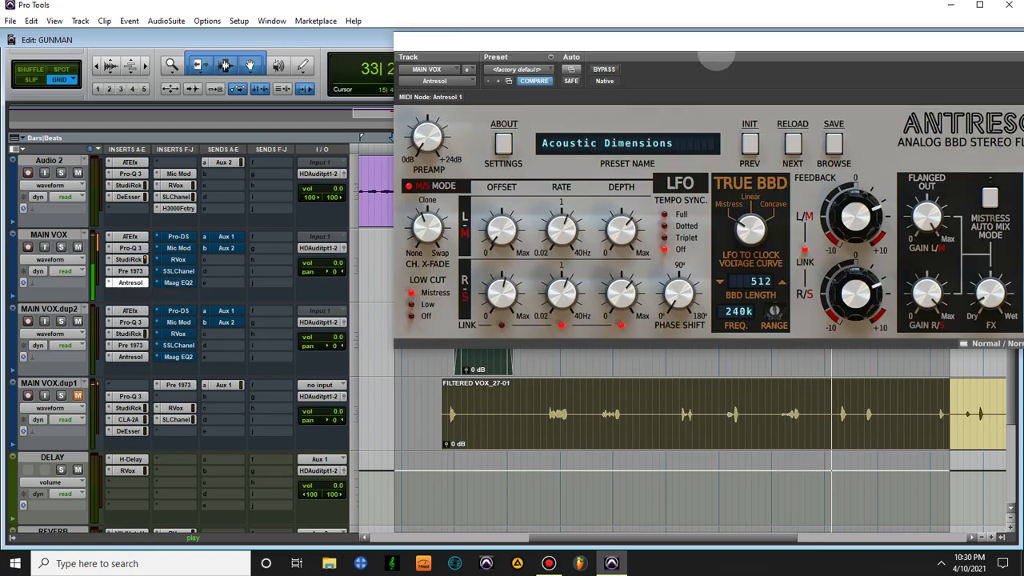
pyautogui.moveTo(715, 44); pyautogui.dragTo(524, 153)
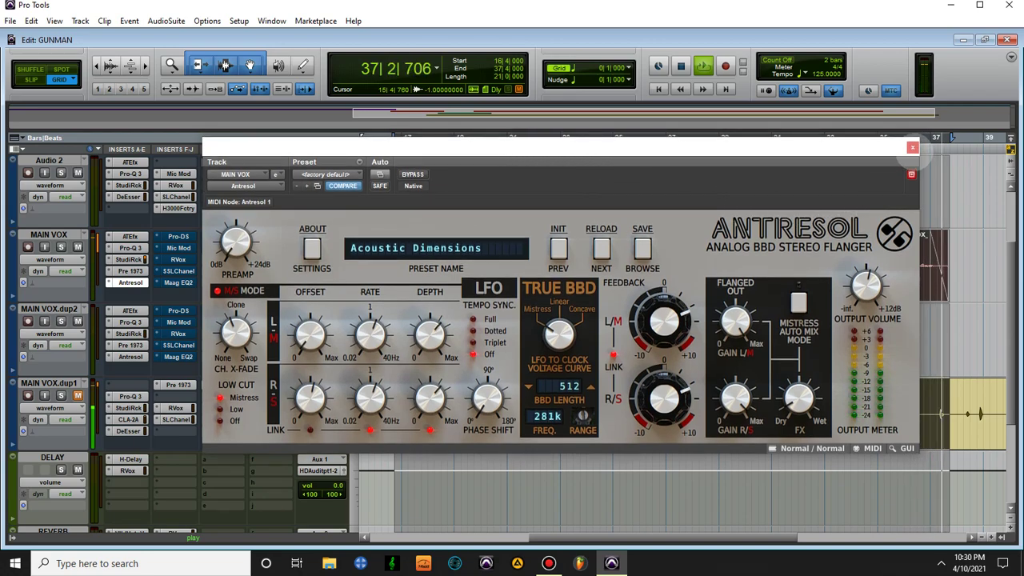
pyautogui.click(912, 147)
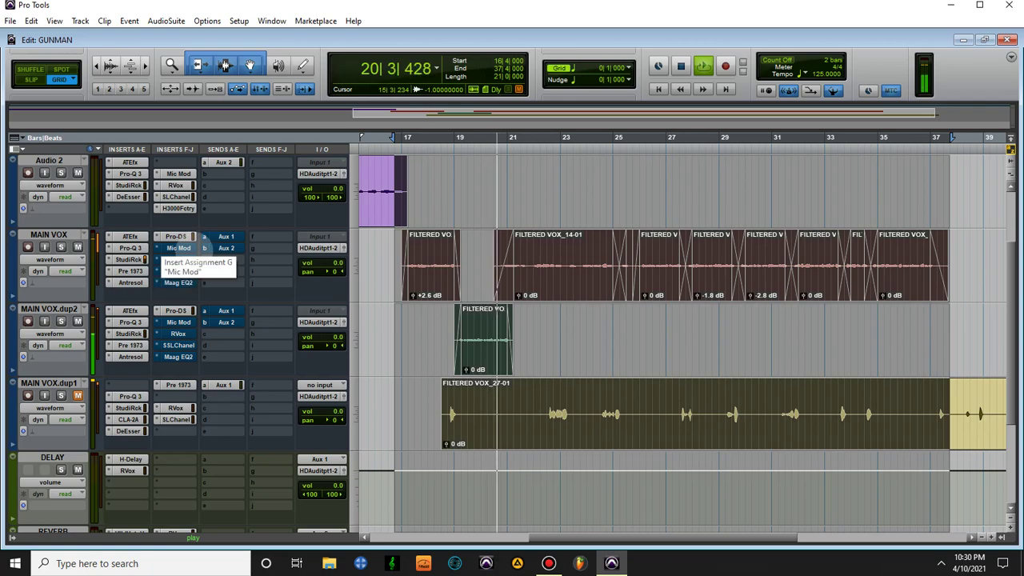
# - Turn Mic Mod back on for MAIN VOX and compare its bypassed and active sound, leaving it active and closing its window
pyautogui.click(178, 248)
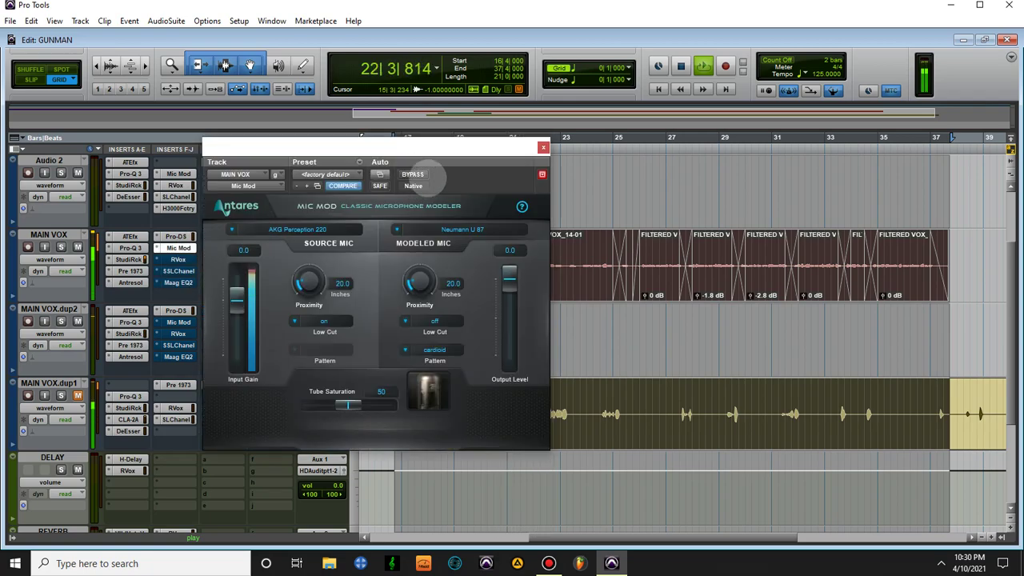
pyautogui.click(413, 175)
pyautogui.click(413, 175)
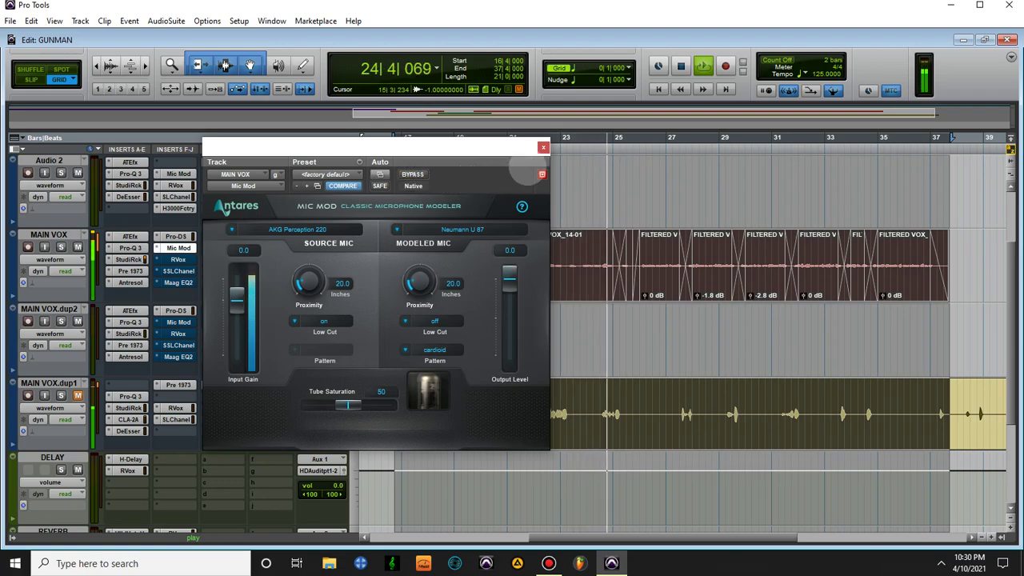
pyautogui.click(403, 174)
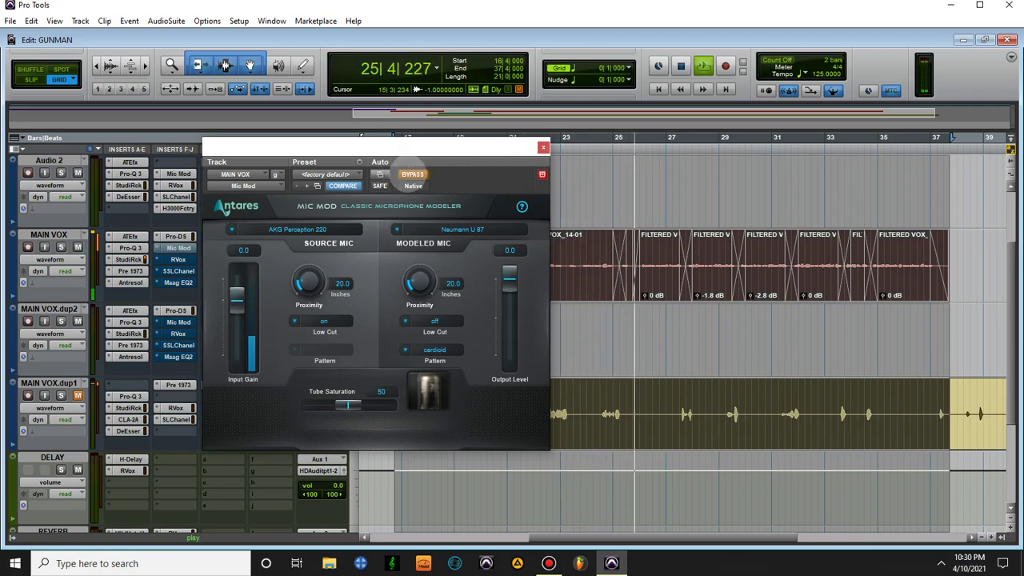
pyautogui.click(412, 174)
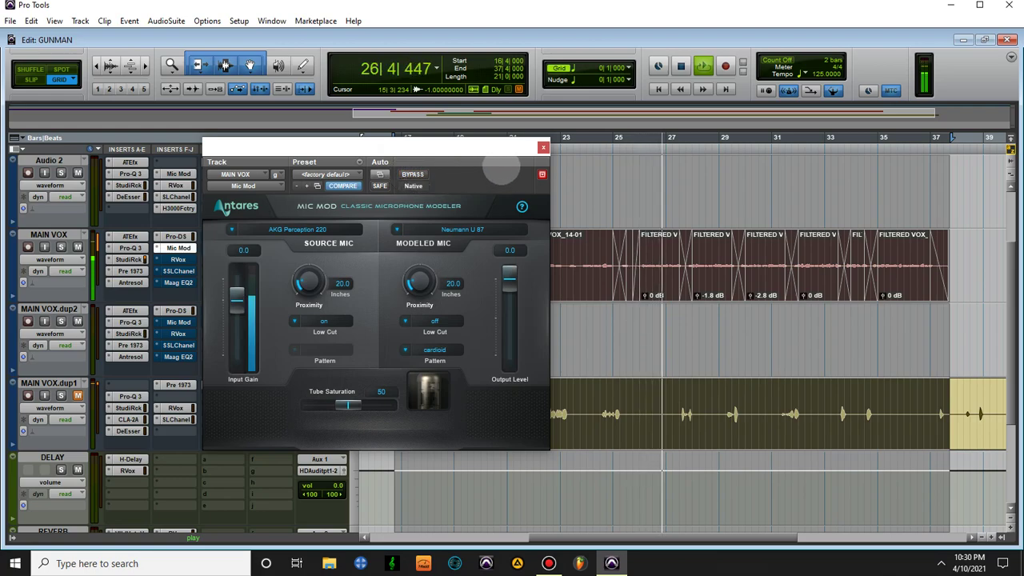
pyautogui.click(543, 147)
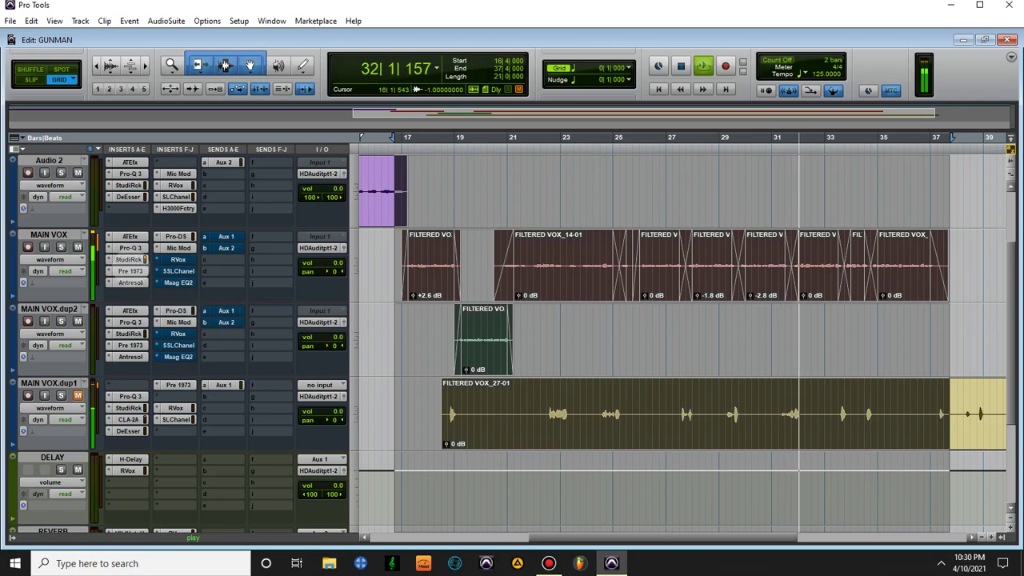
# - Turn SSLChannel and Maag EQ2 back on for both MAIN VOX.dup2 and MAIN VOX
pyautogui.scroll(3, 84, 172)
pyautogui.scroll(-1, 117, 217)
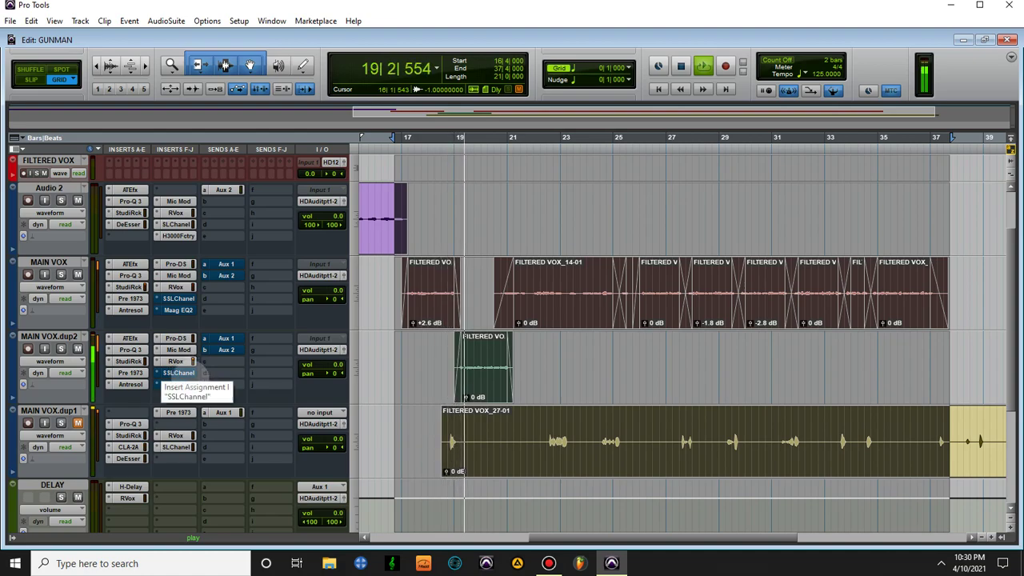
pyautogui.keyDown('ctrl'); pyautogui.click(192, 384); pyautogui.keyUp('ctrl')
pyautogui.keyDown('ctrl'); pyautogui.click(192, 374); pyautogui.keyUp('ctrl')
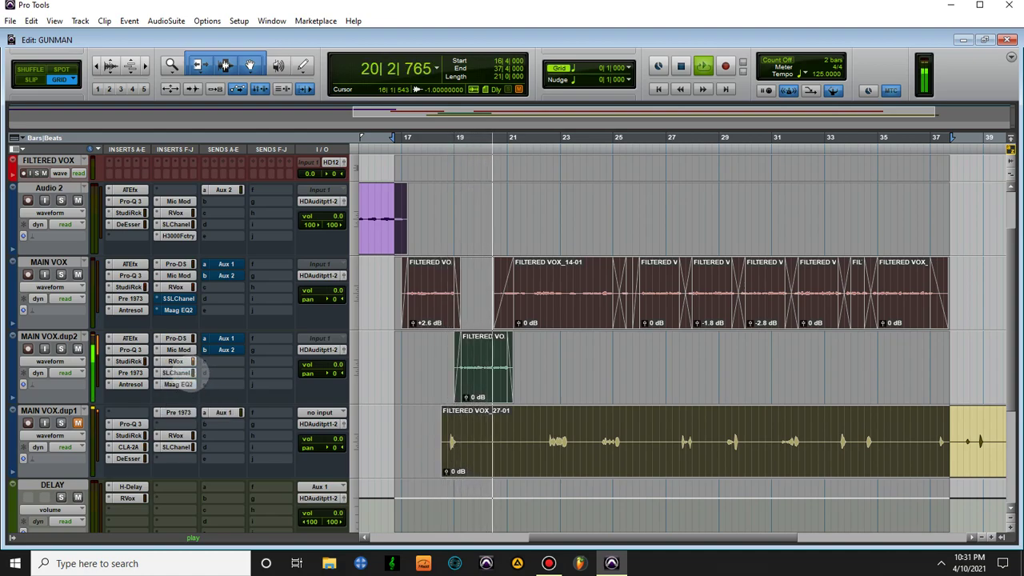
pyautogui.keyDown('ctrl'); pyautogui.click(191, 298); pyautogui.keyUp('ctrl')
pyautogui.keyDown('ctrl'); pyautogui.click(193, 309); pyautogui.keyUp('ctrl')
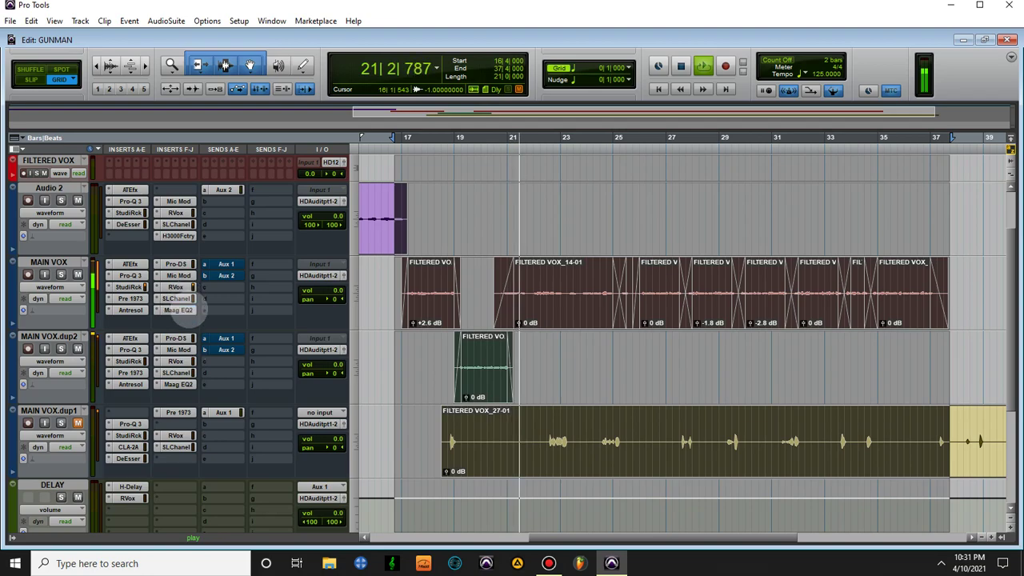
# - Turn the Aux 2 reverb sends back on for MAIN VOX and MAIN VOX.dup2
pyautogui.scroll(3, 92, 180)
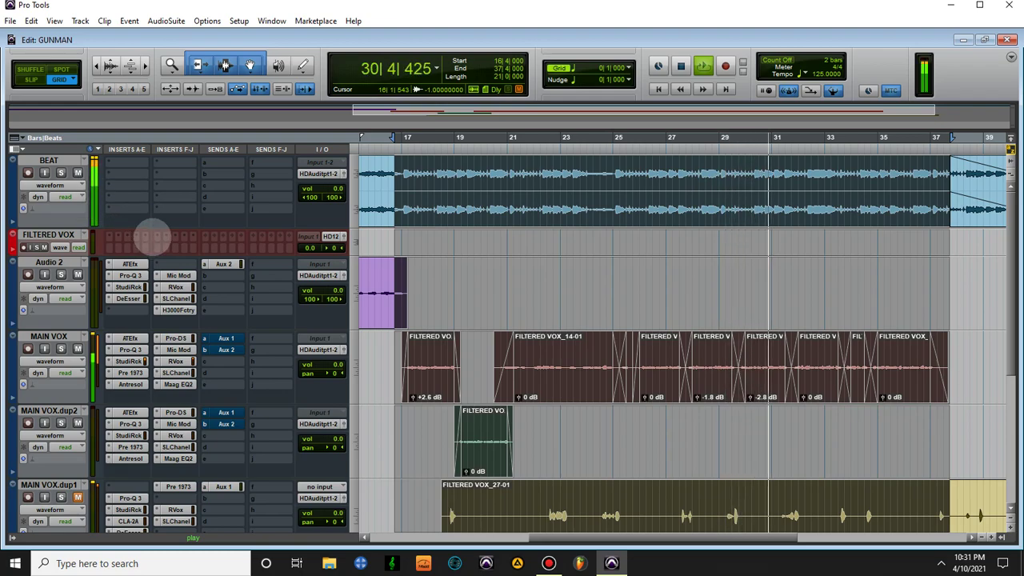
pyautogui.scroll(-1, 175, 244)
pyautogui.scroll(1, 174, 245)
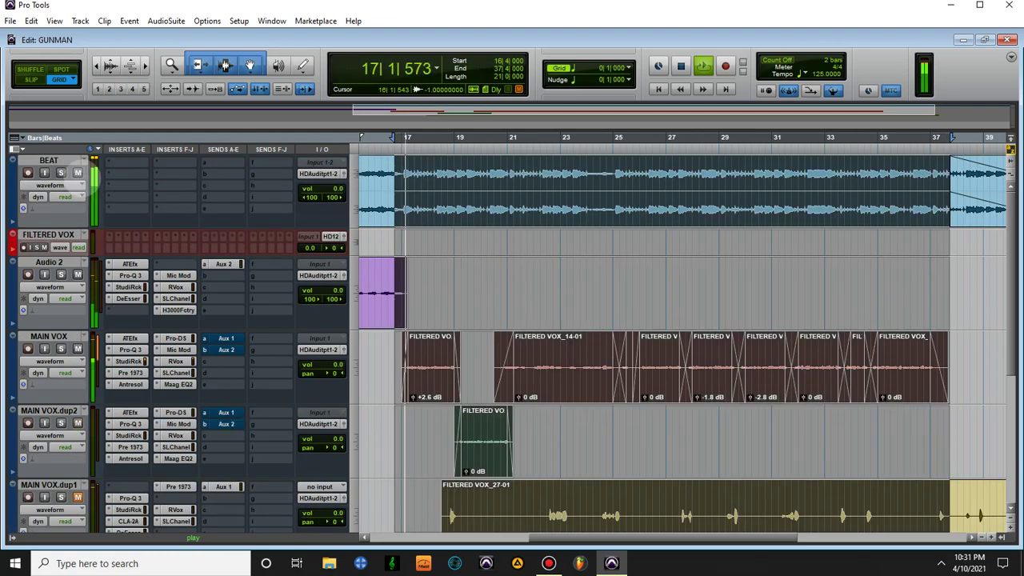
pyautogui.scroll(-3, 84, 184)
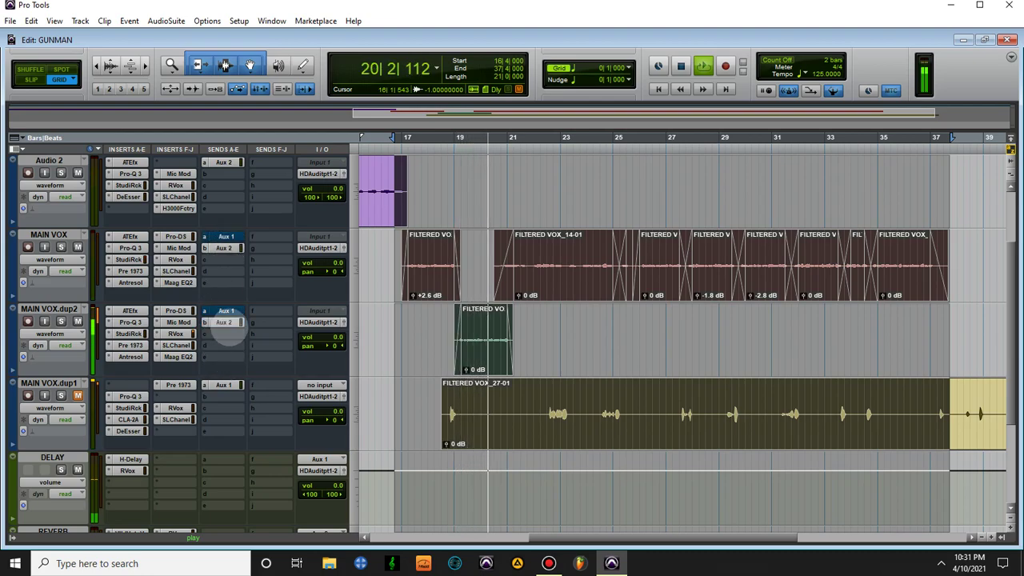
# - Inspect the REVERB track's two ValhallaVintageVerb inserts and two VerbSuite Classics inserts one after another
pyautogui.scroll(-3, 150, 445)
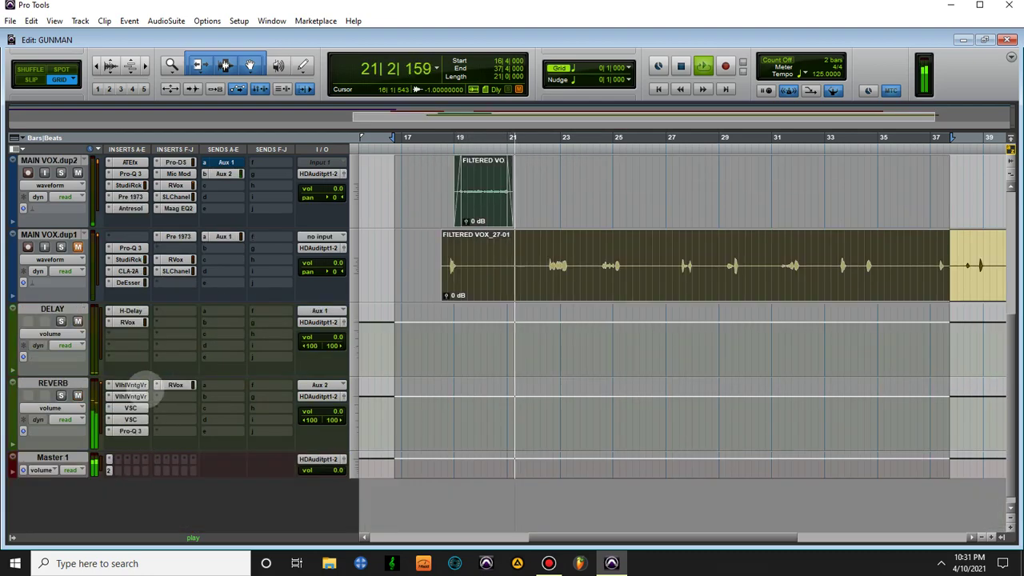
pyautogui.click(130, 385)
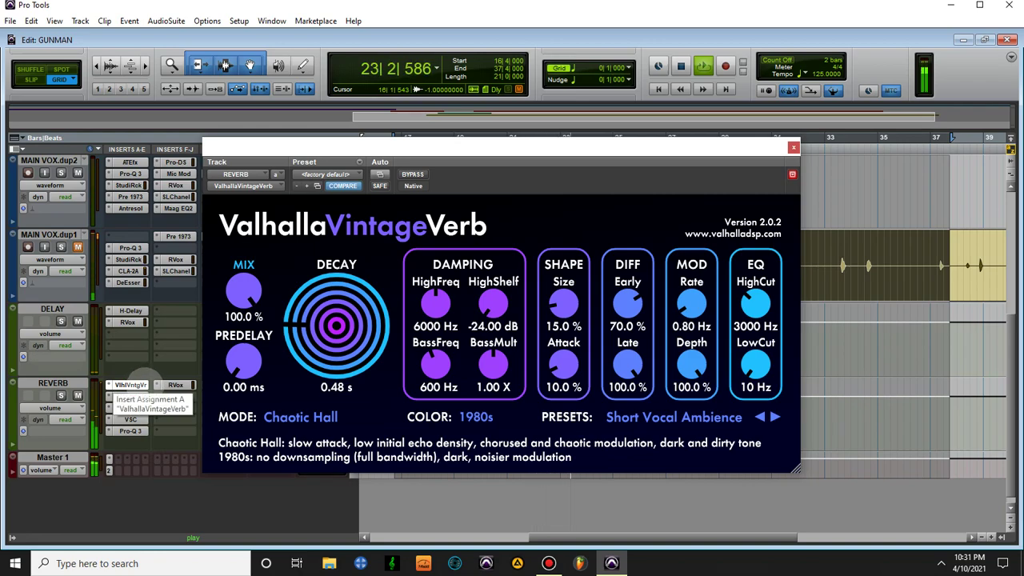
pyautogui.click(130, 385)
pyautogui.click(130, 396)
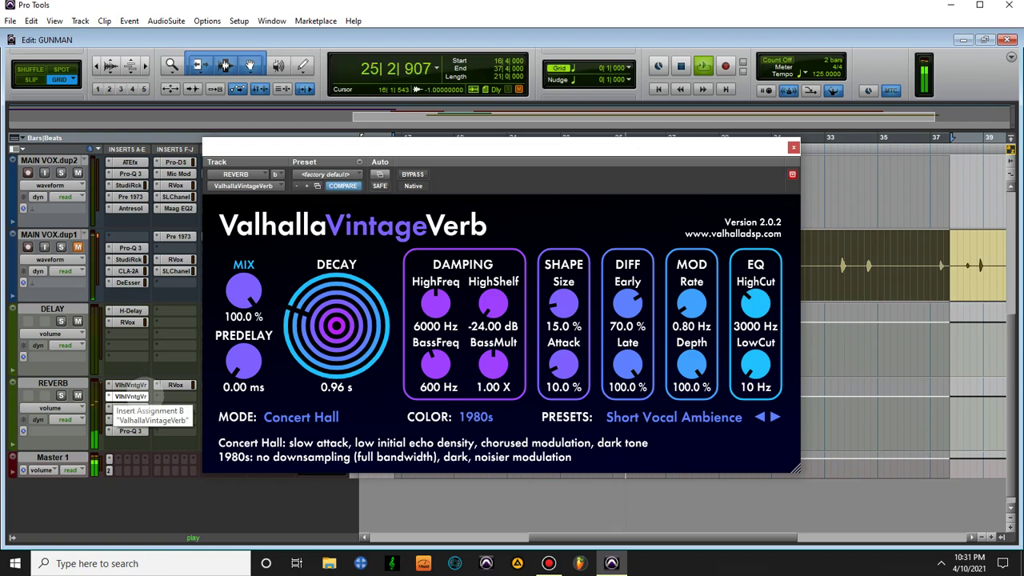
pyautogui.click(130, 396)
pyautogui.click(130, 408)
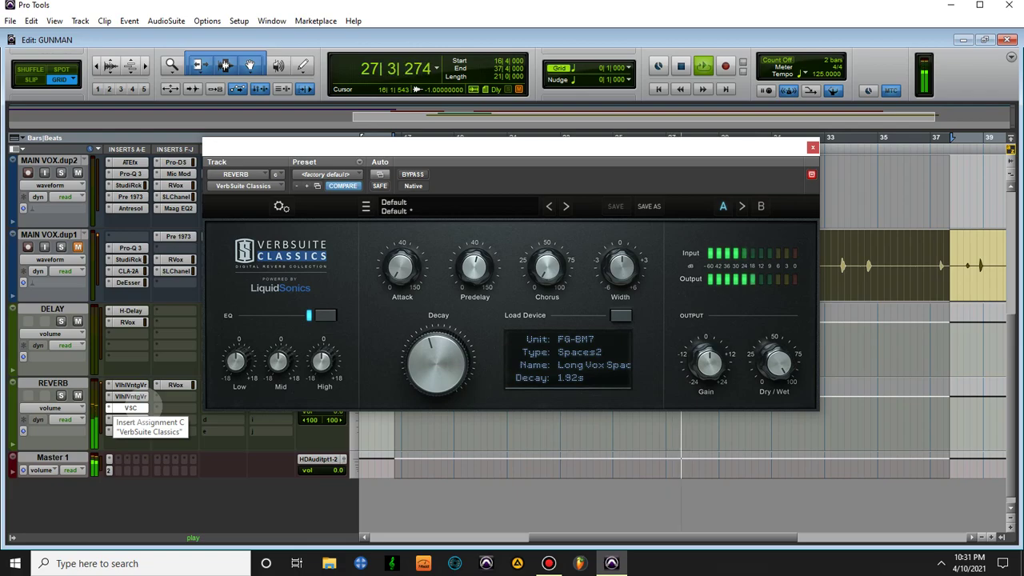
pyautogui.click(130, 408)
pyautogui.click(131, 419)
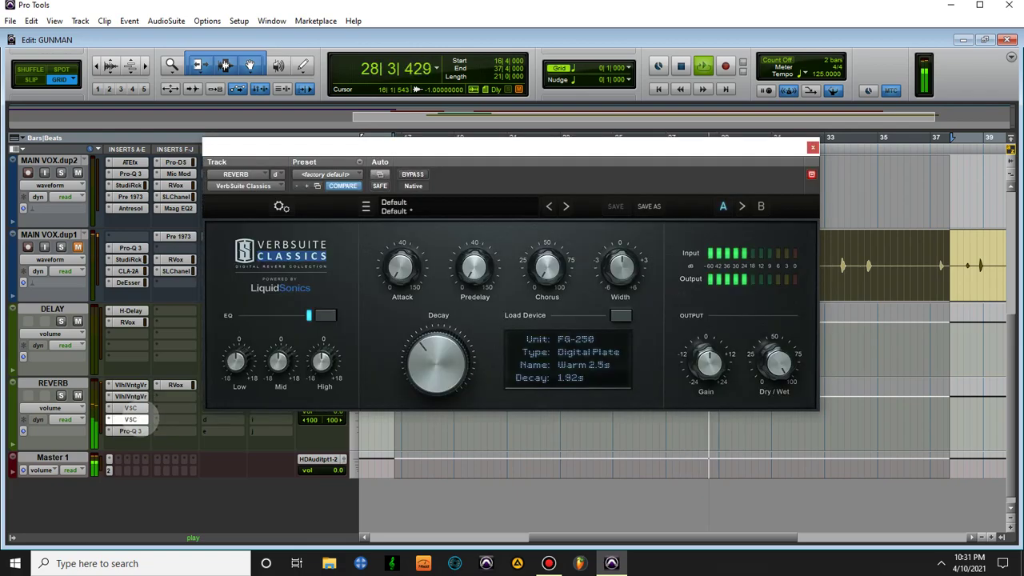
pyautogui.click(130, 419)
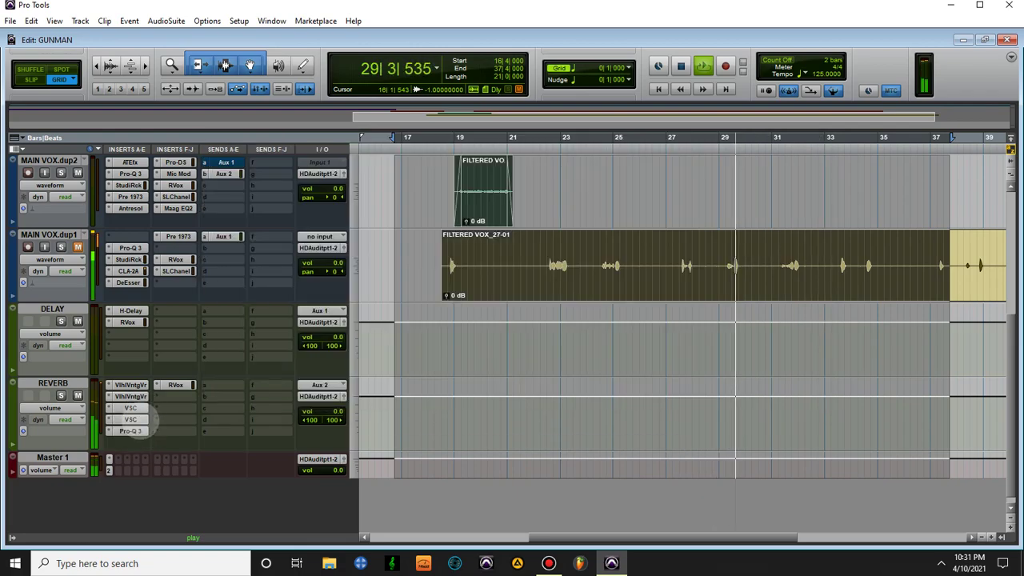
# - Compare the REVERB track's Pro-Q 3 bypassed and active, leaving it active, and briefly view the track's RVox
pyautogui.click(136, 430)
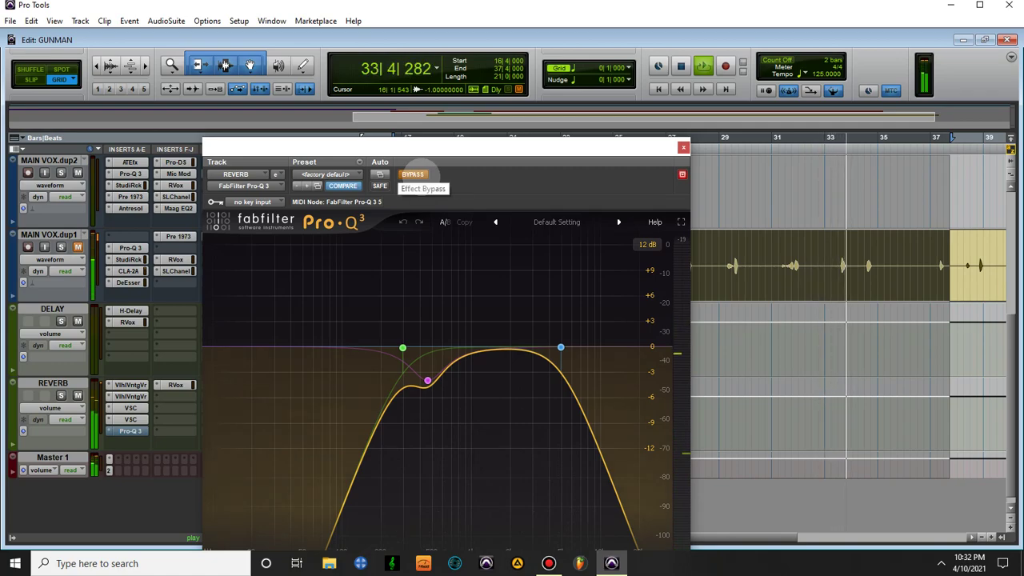
pyautogui.click(413, 174)
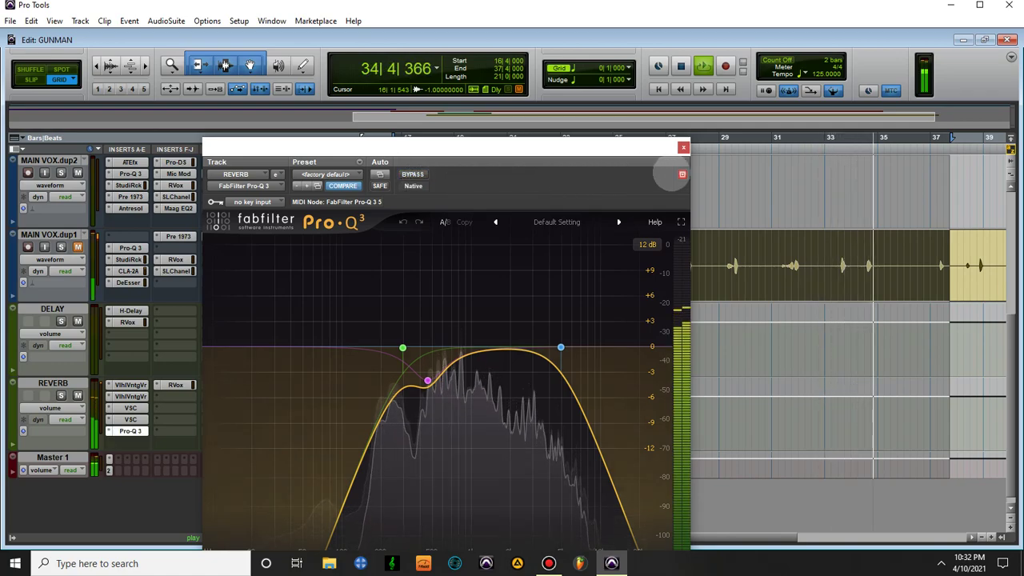
pyautogui.click(682, 147)
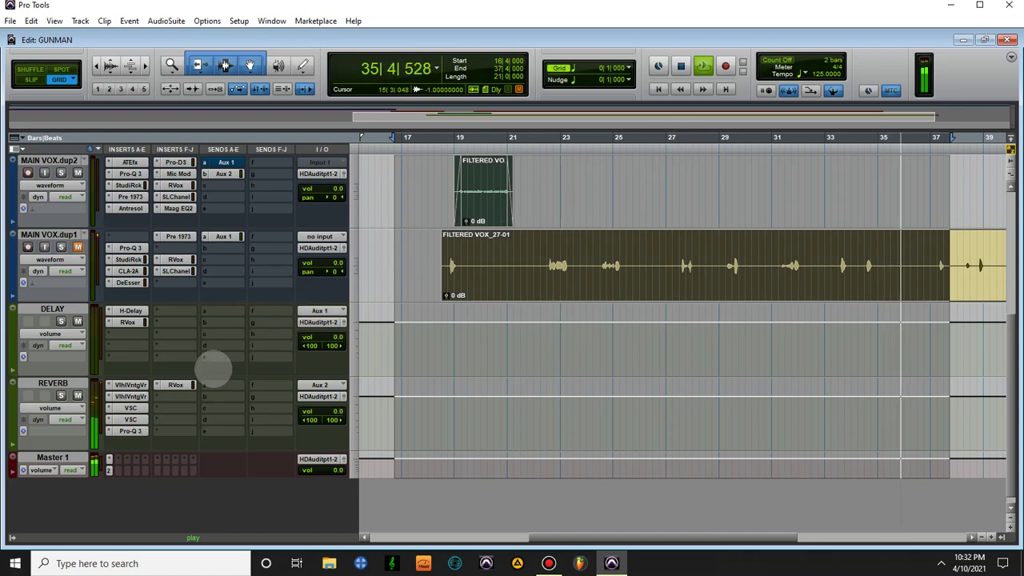
pyautogui.click(176, 385)
pyautogui.click(176, 384)
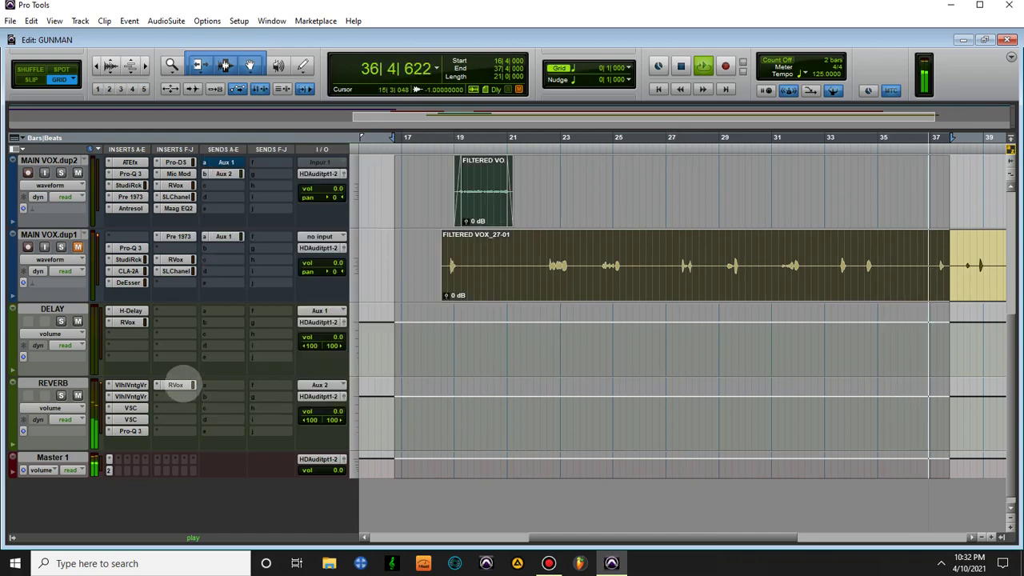
# - Turn on the Aux 1 sends and bypass the Aux 2 sends of MAIN VOX and MAIN VOX.dup2, checking MAIN VOX's Aux 1 send level
pyautogui.scroll(4, 229, 222)
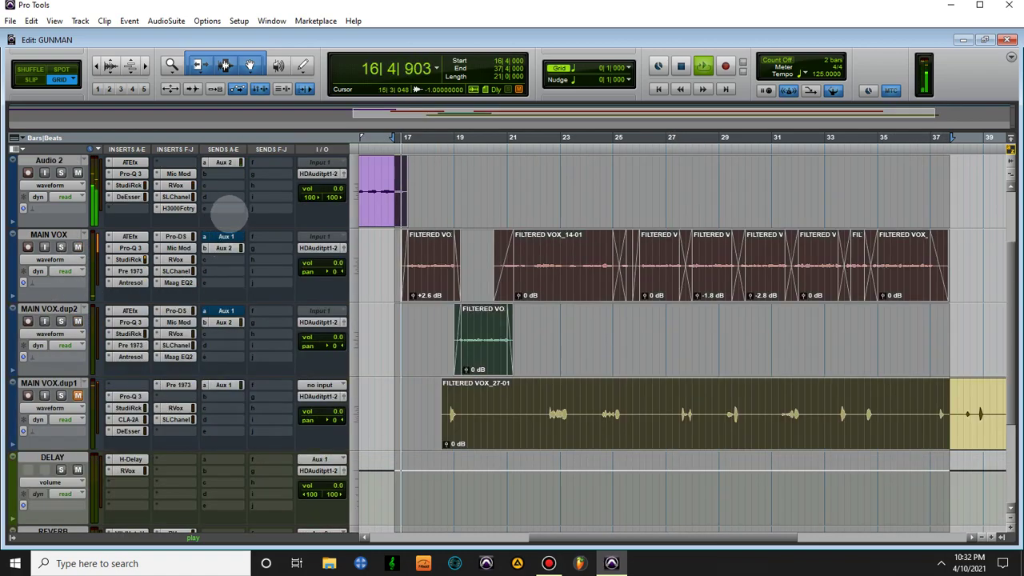
pyautogui.click(225, 237)
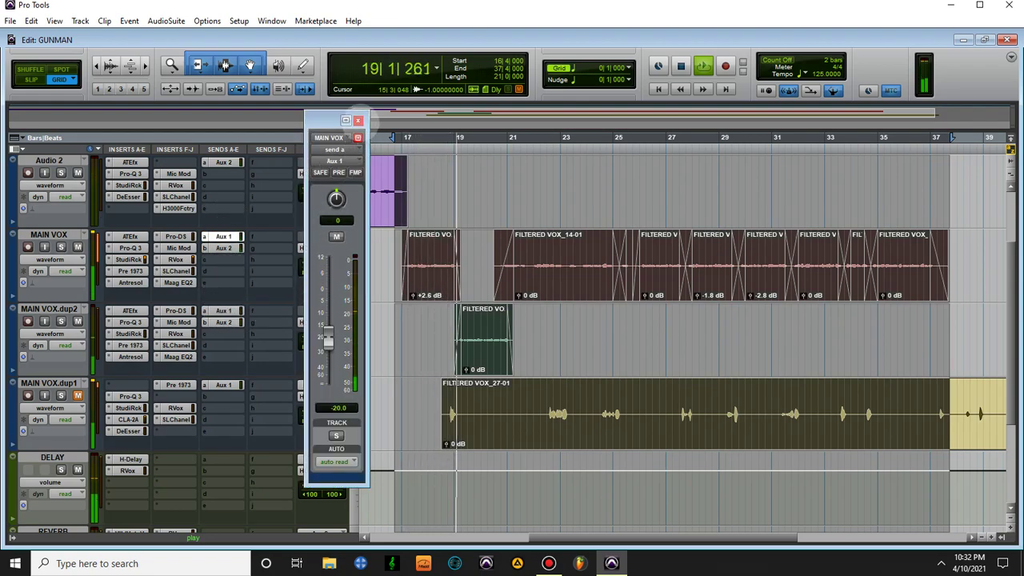
pyautogui.click(358, 120)
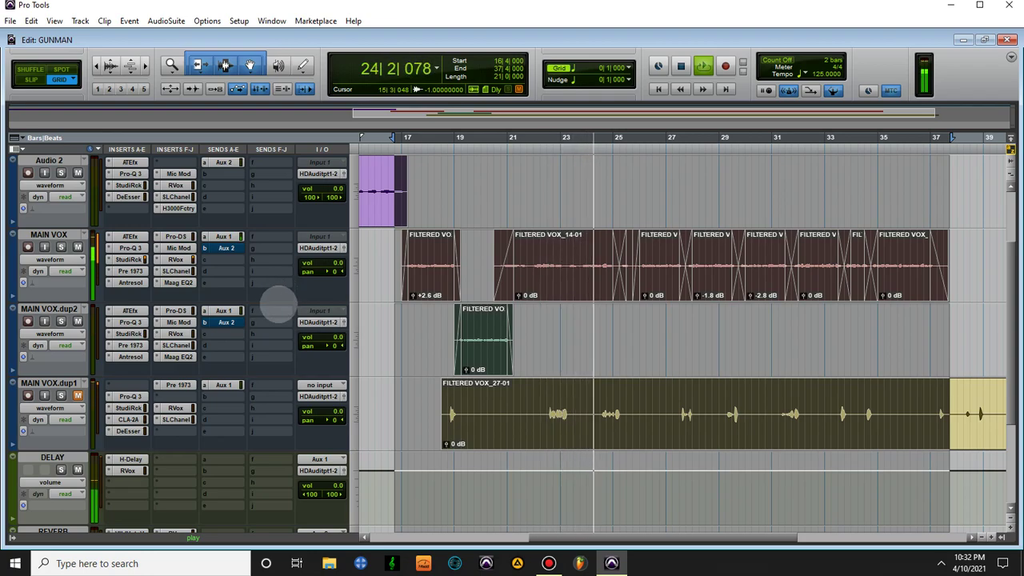
pyautogui.scroll(3, 155, 229)
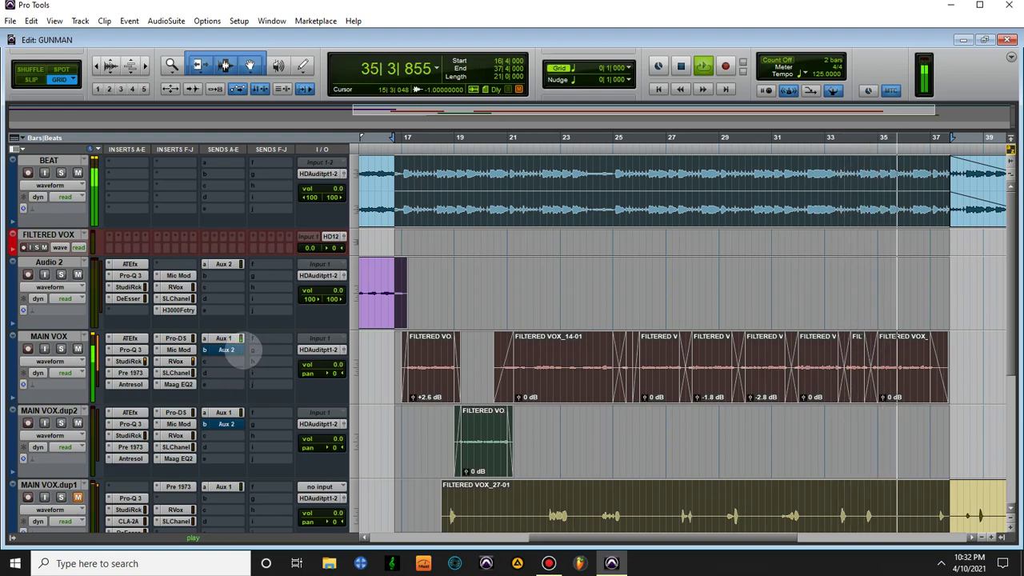
# - Reactivate the bypassed Aux 2 reverb sends on MAIN VOX and MAIN VOX.dup2
pyautogui.keyDown('ctrl'); pyautogui.click(237, 350); pyautogui.keyUp('ctrl')
pyautogui.keyDown('ctrl'); pyautogui.click(232, 423); pyautogui.keyUp('ctrl')
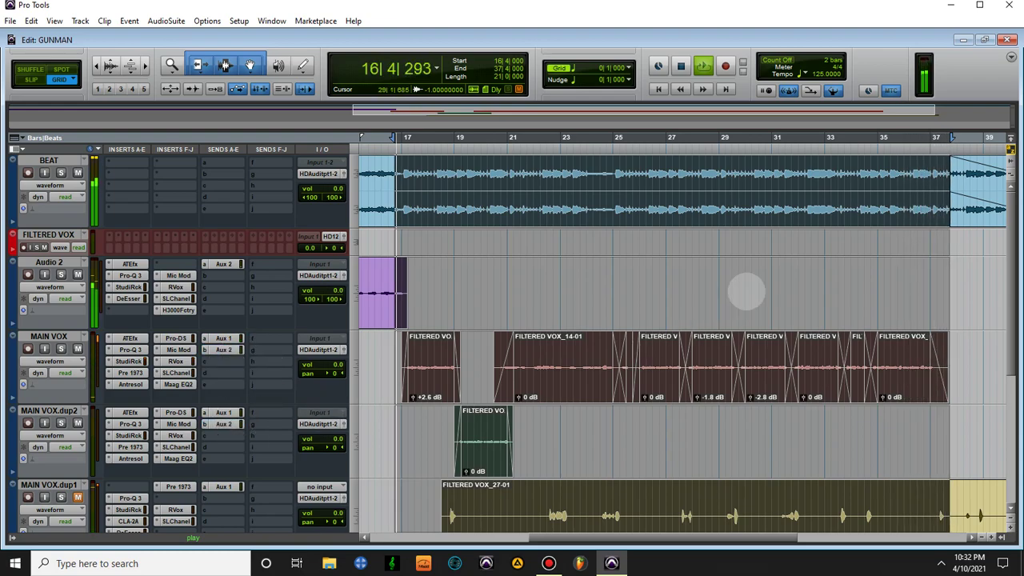
# - Select the whole session from bar 1 to bar 43 and play the full mix from the start
pyautogui.moveTo(739, 110); pyautogui.dragTo(901, 128)
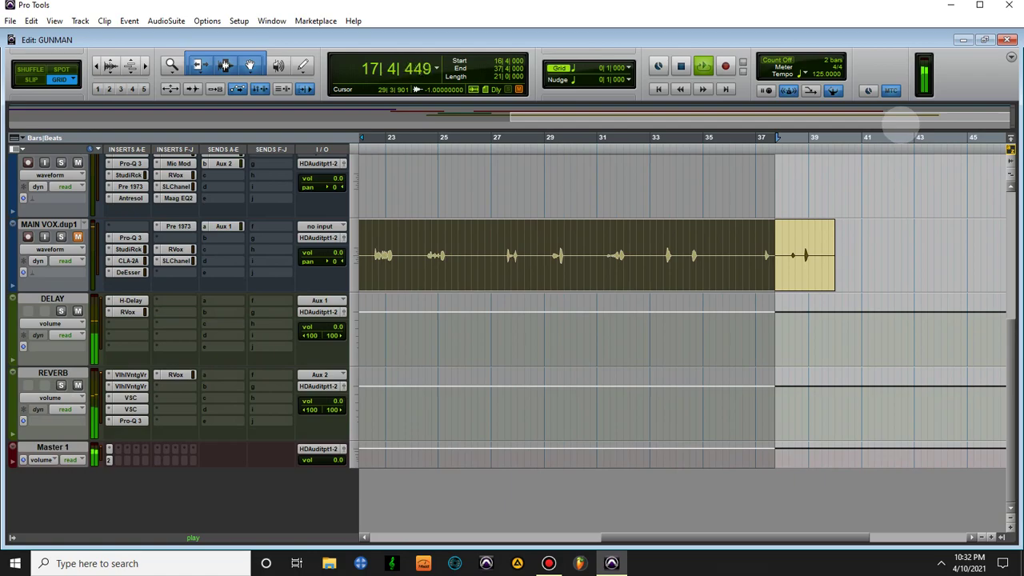
pyautogui.scroll(5, 917, 202)
pyautogui.moveTo(916, 158); pyautogui.dragTo(11, 109)
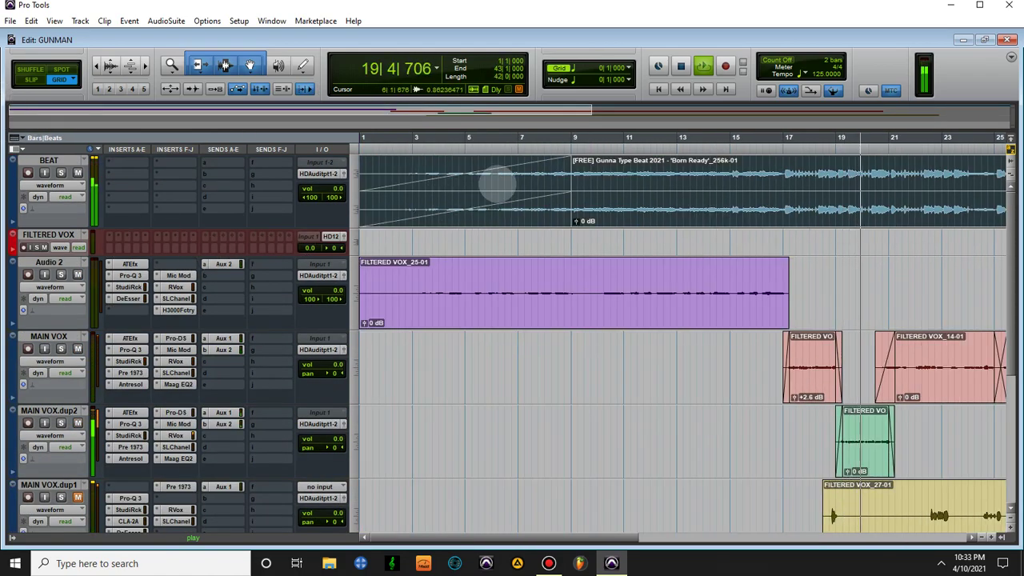
pyautogui.press('space')
pyautogui.press('space')
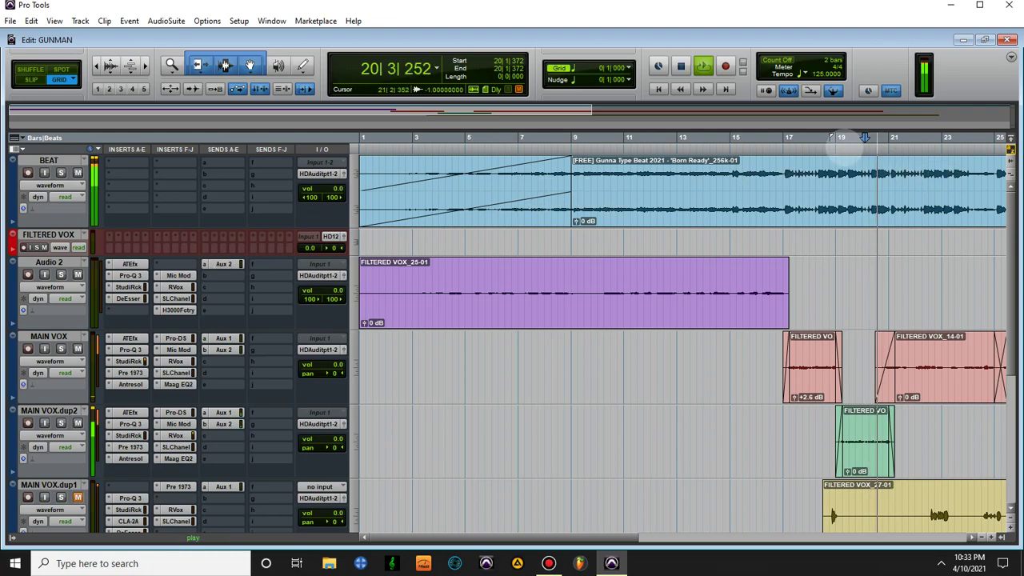
pyautogui.moveTo(541, 111); pyautogui.dragTo(993, 81)
pyautogui.moveTo(974, 141); pyautogui.dragTo(2, 104)
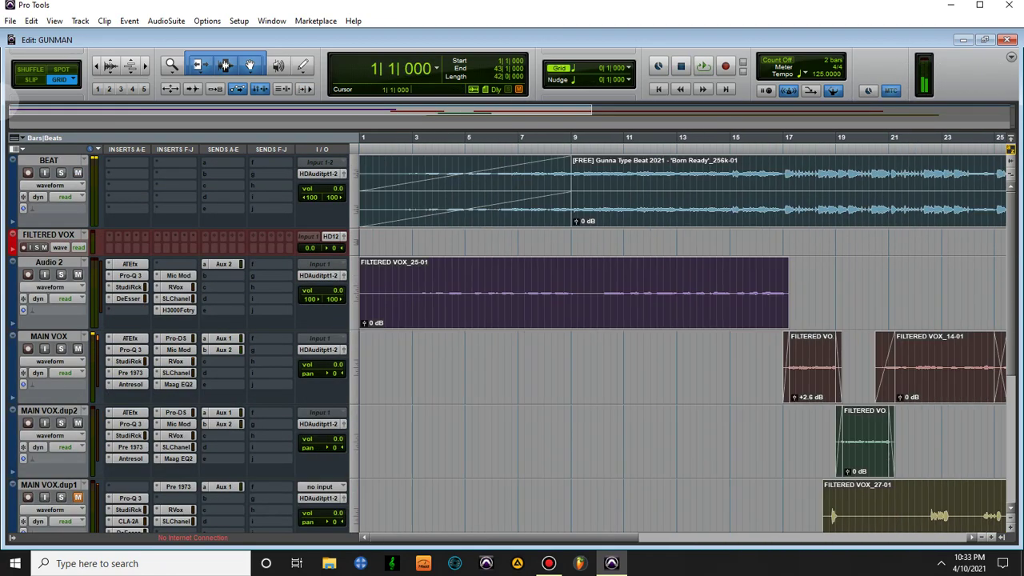
pyautogui.press('space')
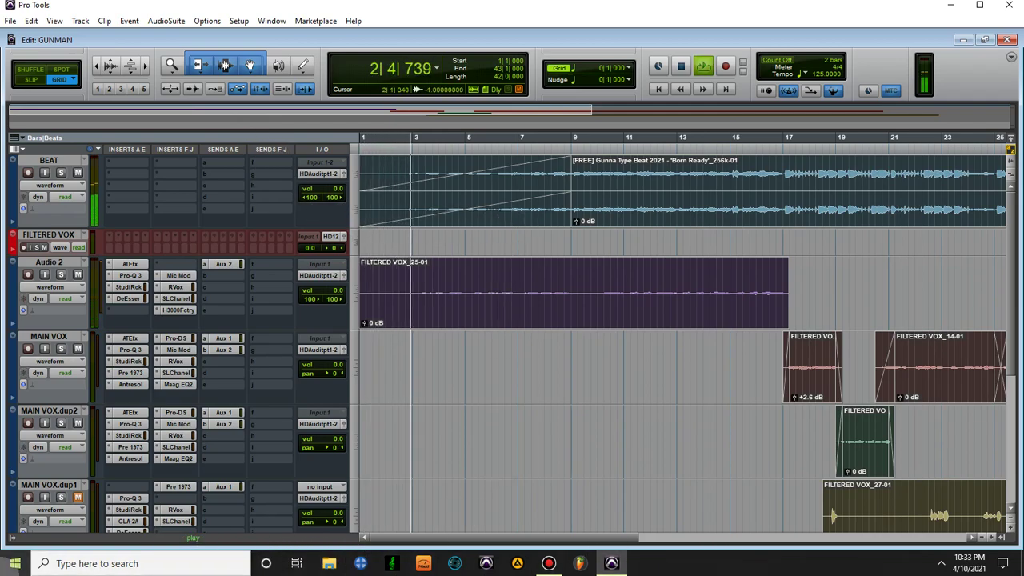
# - Switch to Notepad with a new blank document in front of the playing session
pyautogui.press('super')
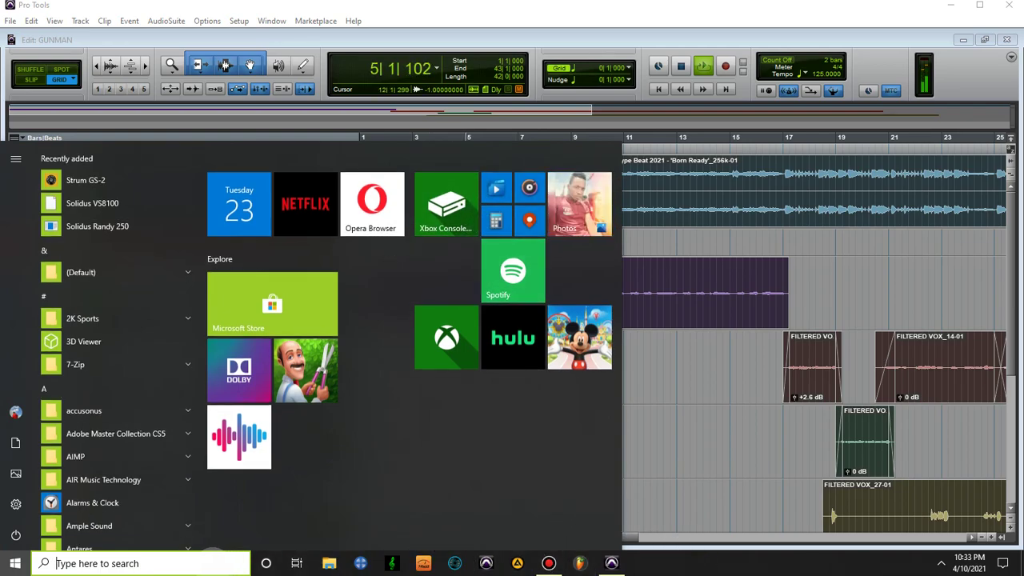
pyautogui.click(214, 565)
pyautogui.click(491, 211)
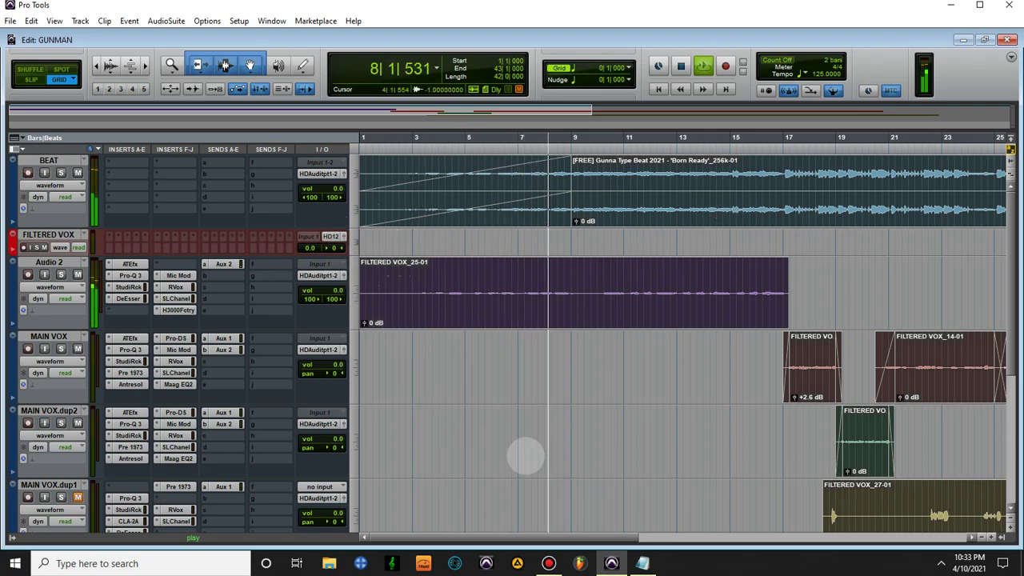
pyautogui.click(643, 564)
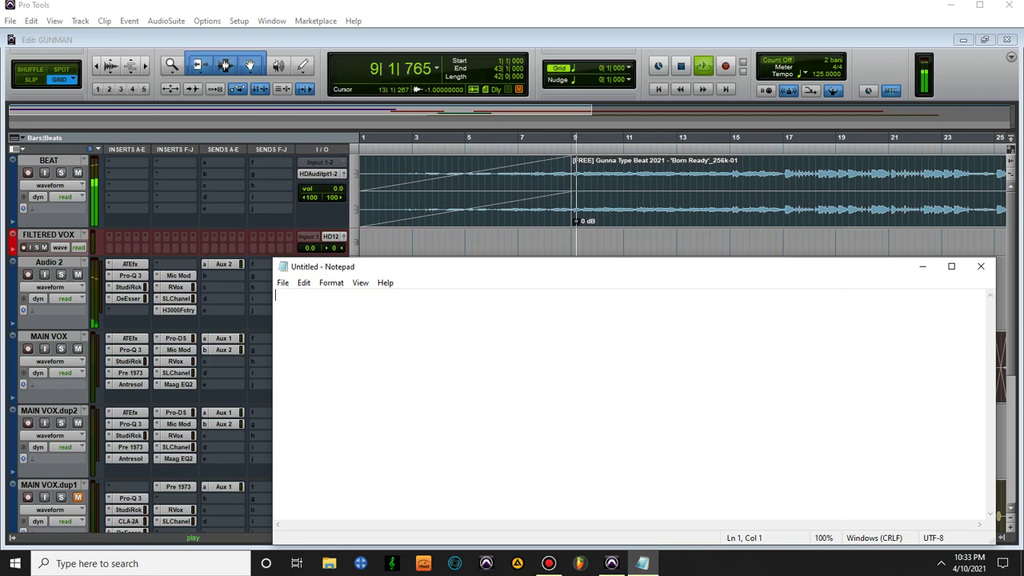
# - Write "THABKS 4 WATCHING", "PLS LIKE,COMMENT,SUBSCRIBE" and "ROAD TO 1K" in the note, with a blank line between each
pyautogui.write('THABKS 4 WATCHING')
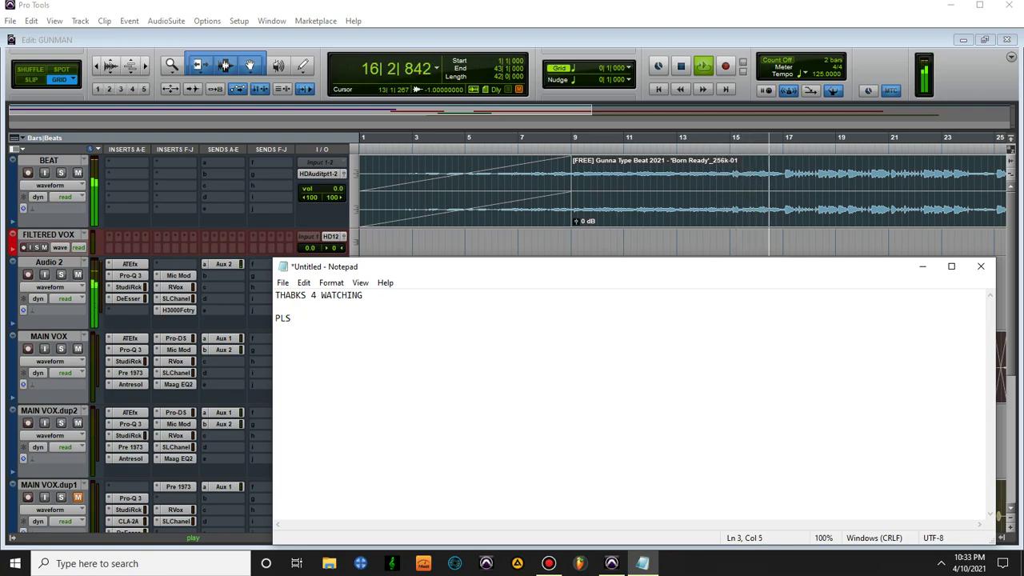
pyautogui.write(';')
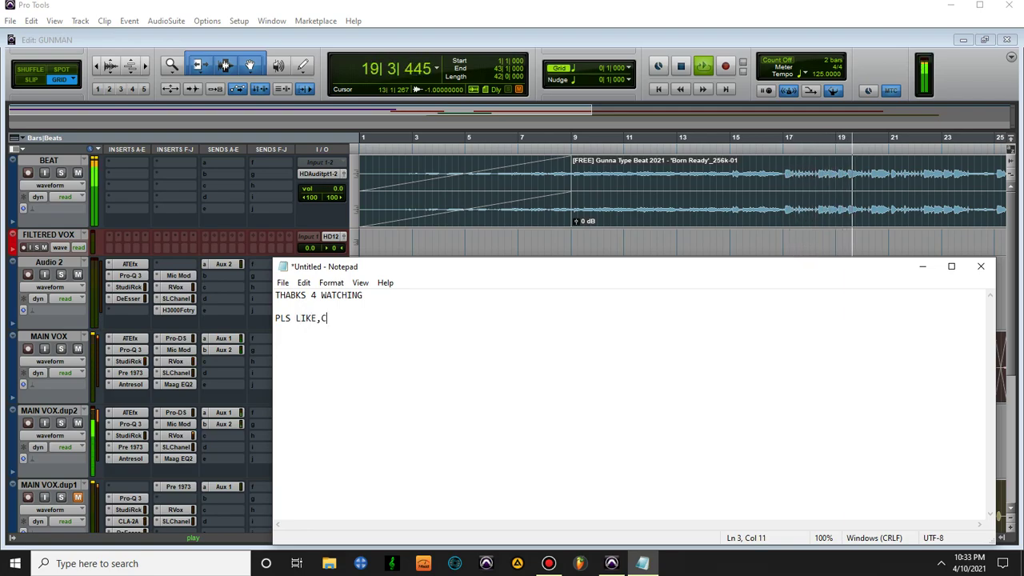
pyautogui.write('COMMEN')
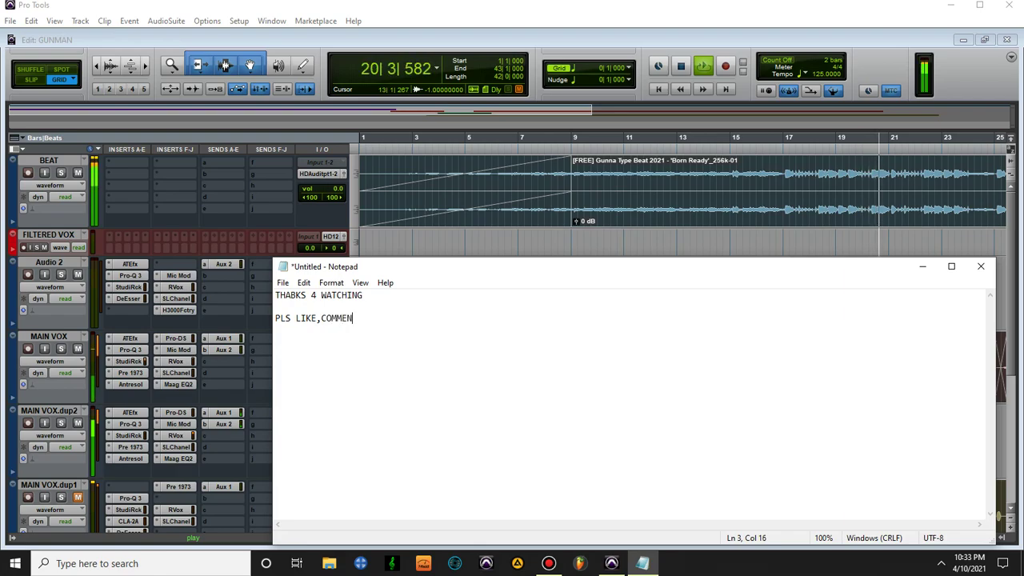
pyautogui.write('T,SUBSCRIBE')
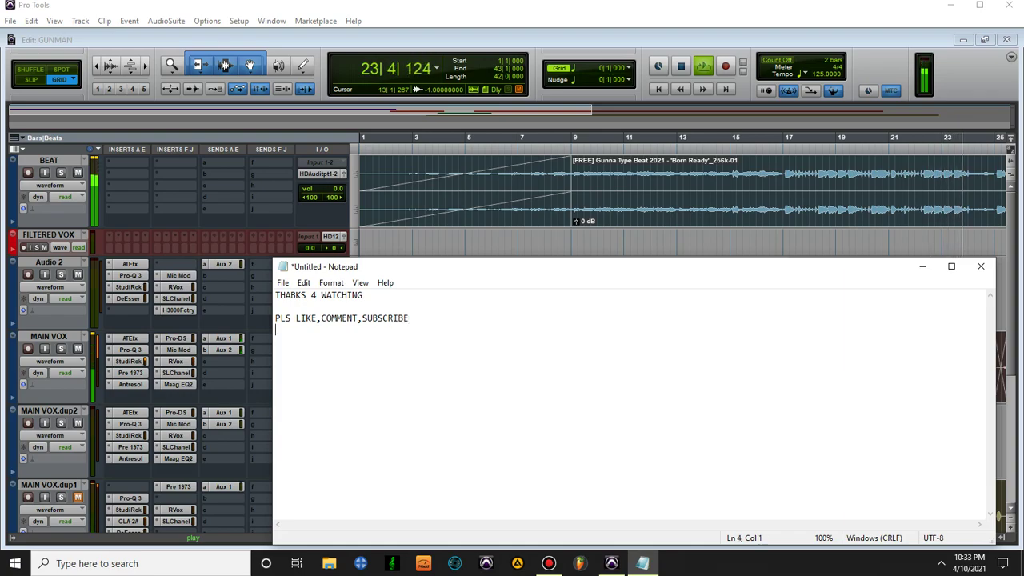
pyautogui.write('OAD TO 1K')
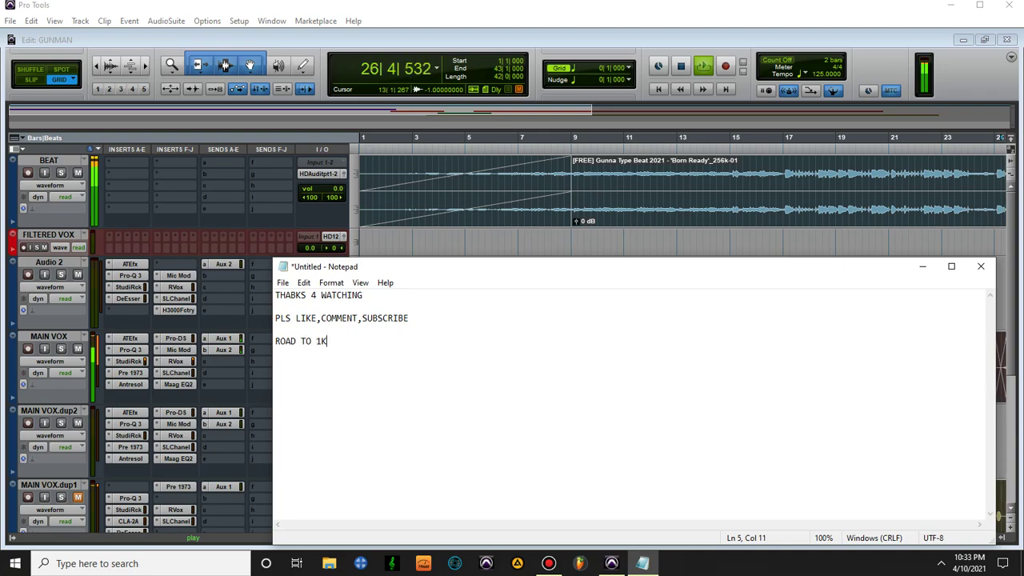
# - Enlarge the note's text display to 400% and highlight the line "ROAD TO 1K"
pyautogui.hotkey('ctrl', '+')
pyautogui.hotkey('ctrl', '+')
pyautogui.hotkey('ctrl', '+')
pyautogui.hotkey('ctrl', '+')
pyautogui.hotkey('ctrl', '+')
pyautogui.hotkey('ctrl', '+')
pyautogui.hotkey('ctrl', '+')
pyautogui.hotkey('ctrl', '+')
pyautogui.hotkey('ctrl', '+')
pyautogui.hotkey('ctrl', '+')
pyautogui.hotkey('ctrl', '+')
pyautogui.hotkey('ctrl', '+')
pyautogui.hotkey('ctrl', '+')
pyautogui.hotkey('ctrl', '+')
pyautogui.hotkey('ctrl', '+')
pyautogui.hotkey('ctrl', '+')
pyautogui.hotkey('ctrl', '+')
pyautogui.hotkey('ctrl', '+')
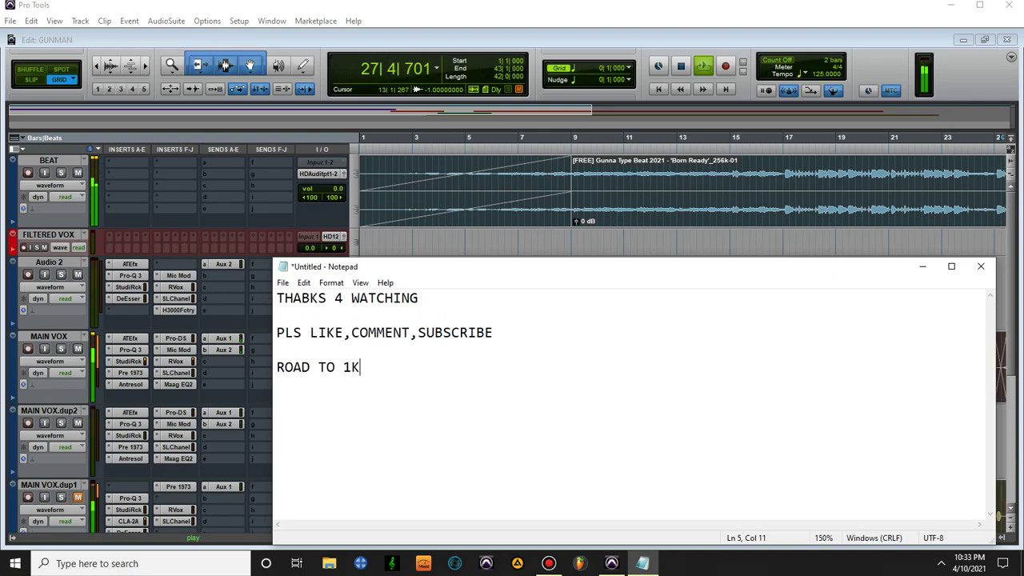
pyautogui.hotkey('ctrl', '+')
pyautogui.hotkey('ctrl', '+')
pyautogui.hotkey('ctrl', '+')
pyautogui.hotkey('ctrl', '+')
pyautogui.hotkey('ctrl', '+')
pyautogui.hotkey('ctrl', '+')
pyautogui.hotkey('ctrl', '+')
pyautogui.hotkey('ctrl', '+')
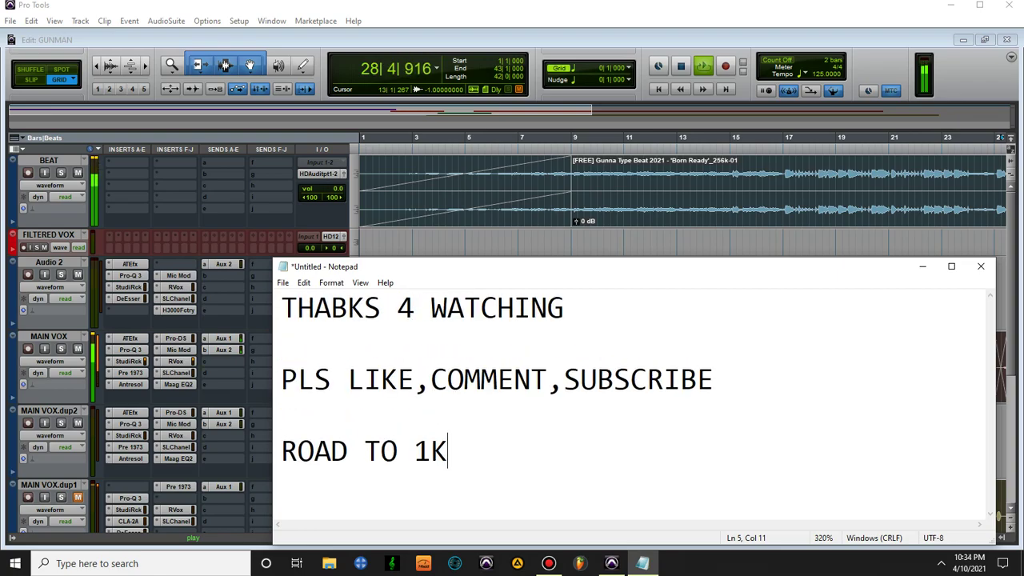
pyautogui.hotkey('ctrl', '+')
pyautogui.hotkey('ctrl', '+')
pyautogui.hotkey('ctrl', '+')
pyautogui.hotkey('ctrl', '+')
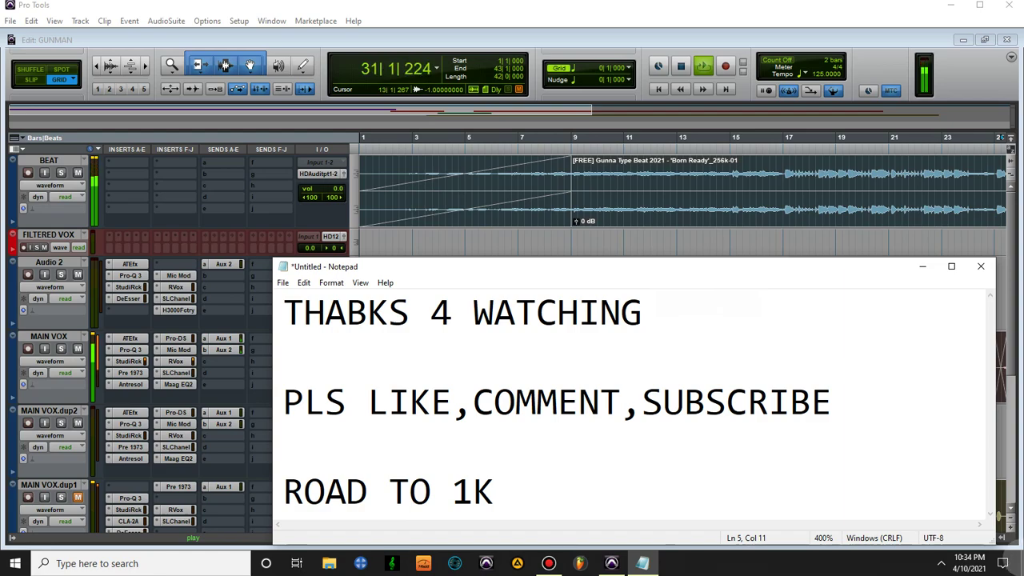
pyautogui.moveTo(494, 491); pyautogui.dragTo(266, 491)
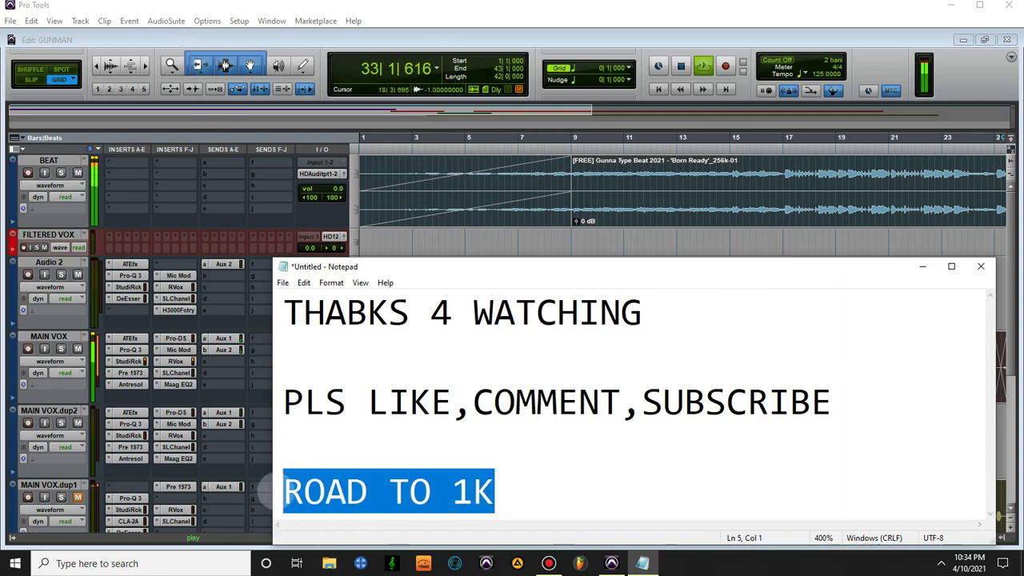